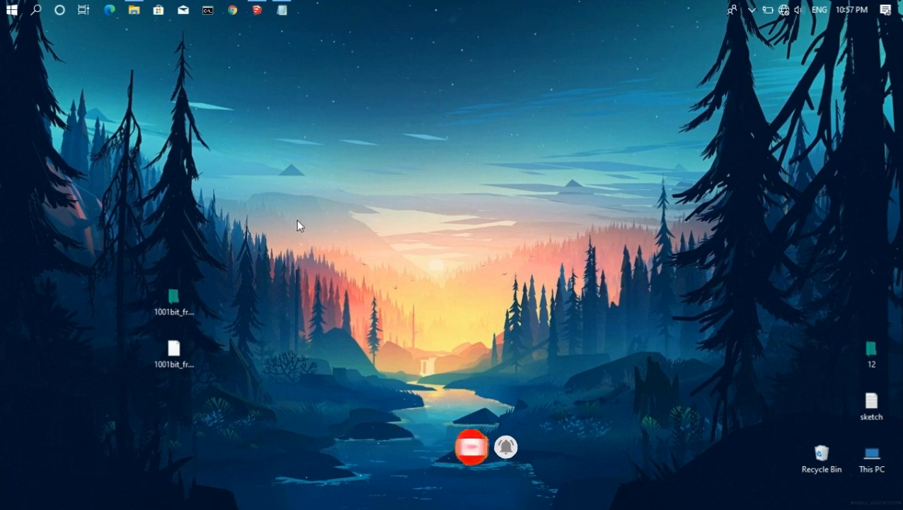
# Copy both 1001bit_freeware items, the folder and the file, from the desktop
pyautogui.moveTo(223, 261); pyautogui.dragTo(135, 368)
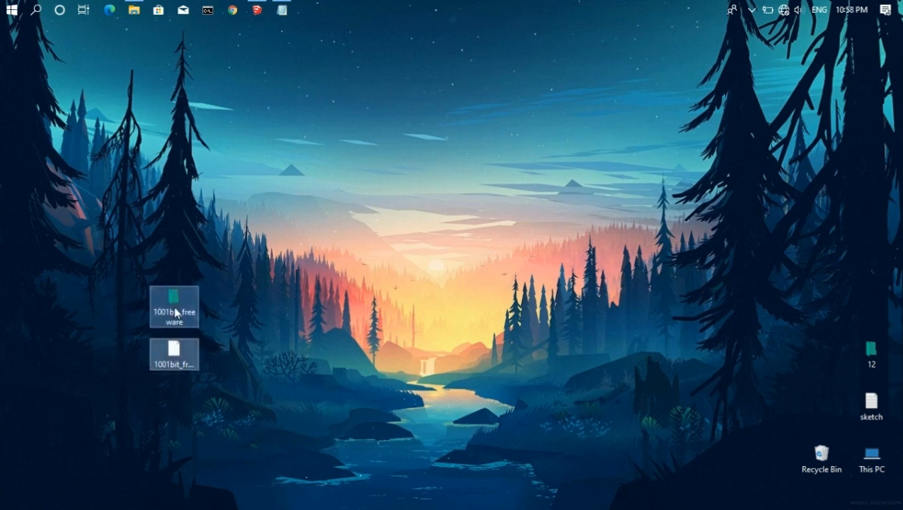
pyautogui.rightClick(174, 306)
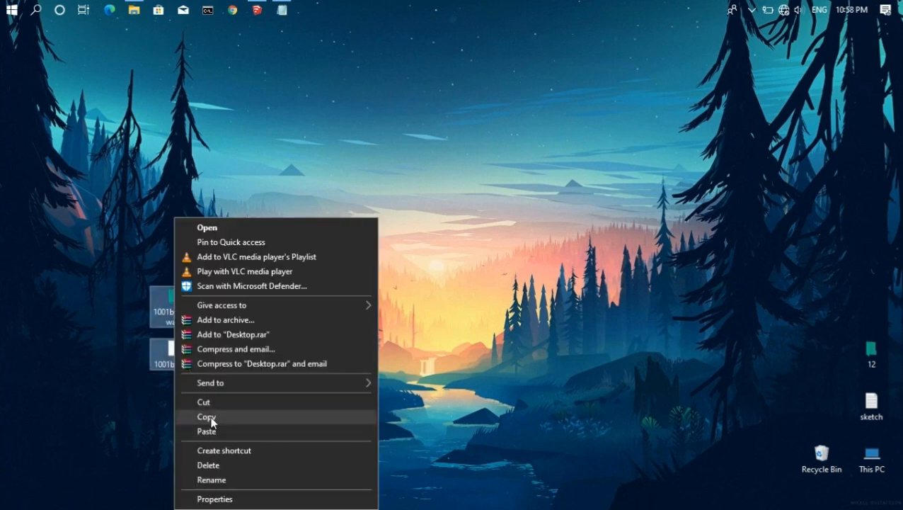
pyautogui.click(210, 418)
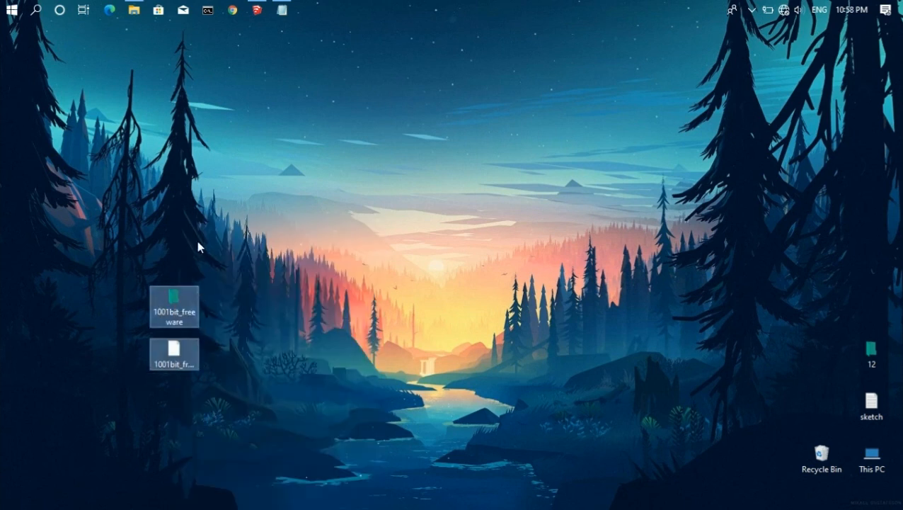
# In File Explorer, open the user profile's AppData\Roaming\SketchUp\SketchUp 2019\SketchUp\Plugins folder on drive C
pyautogui.click(134, 9)
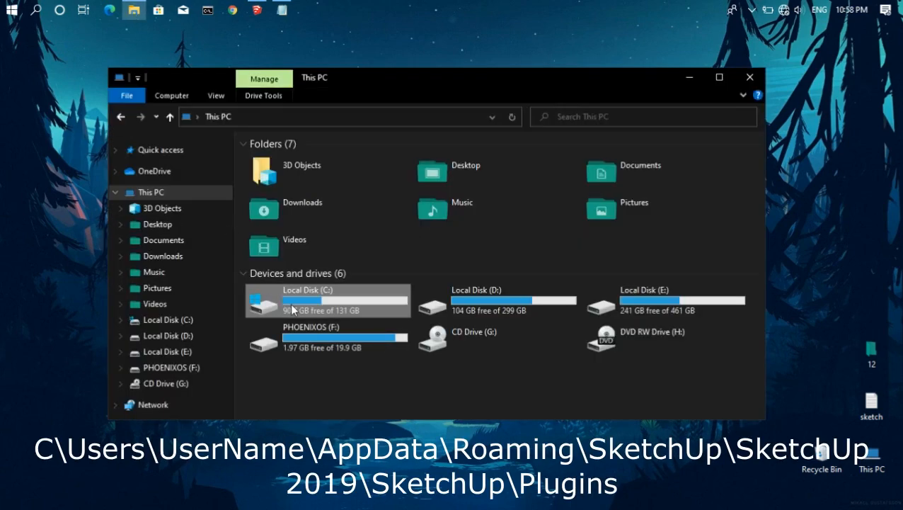
pyautogui.doubleClick(290, 304)
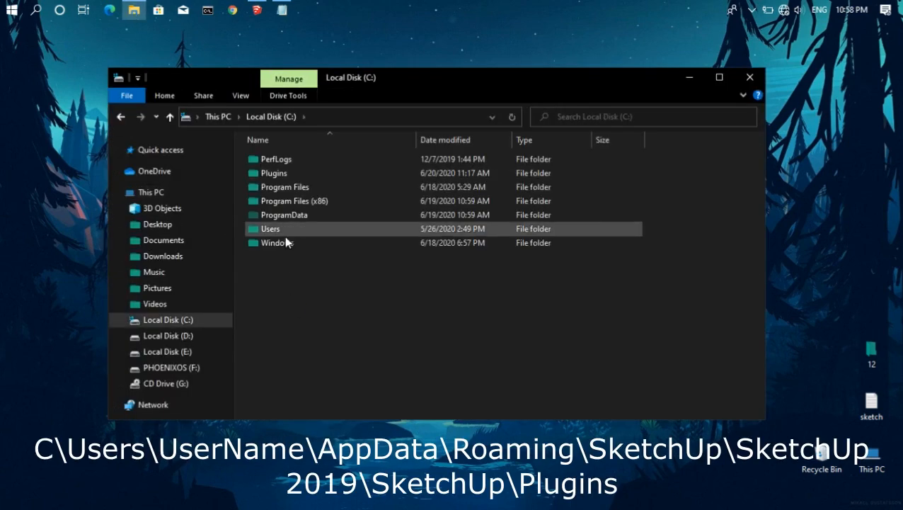
pyautogui.doubleClick(283, 230)
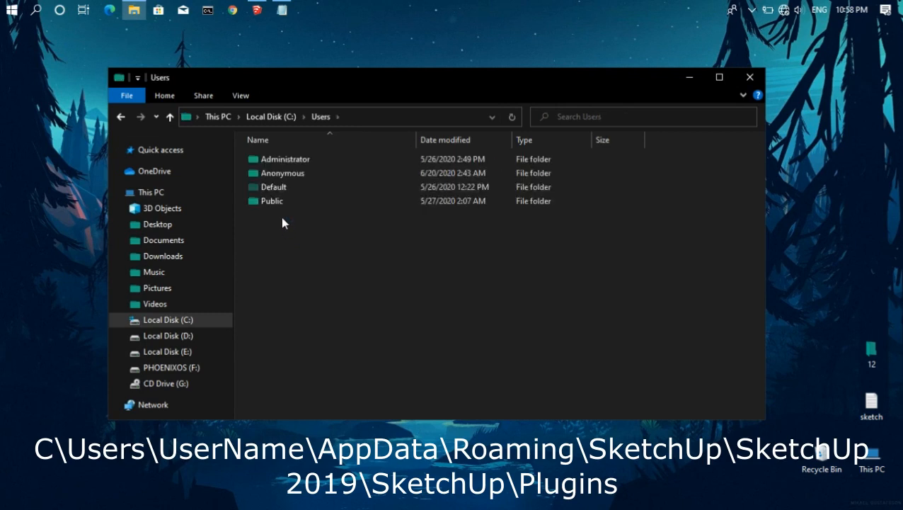
pyautogui.doubleClick(277, 174)
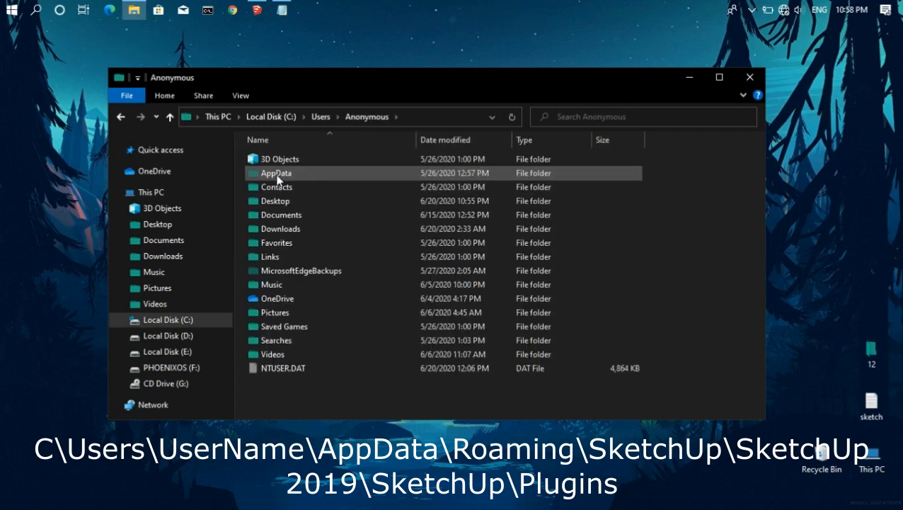
pyautogui.doubleClick(277, 178)
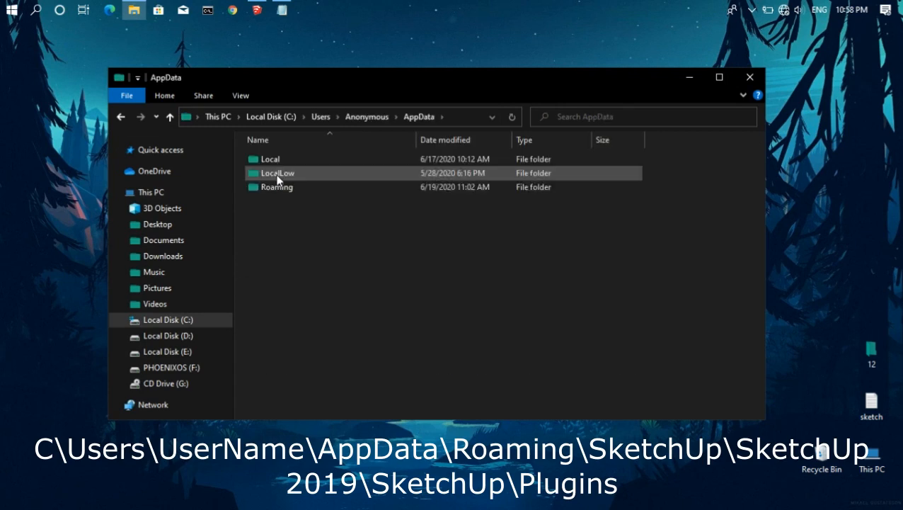
pyautogui.doubleClick(278, 190)
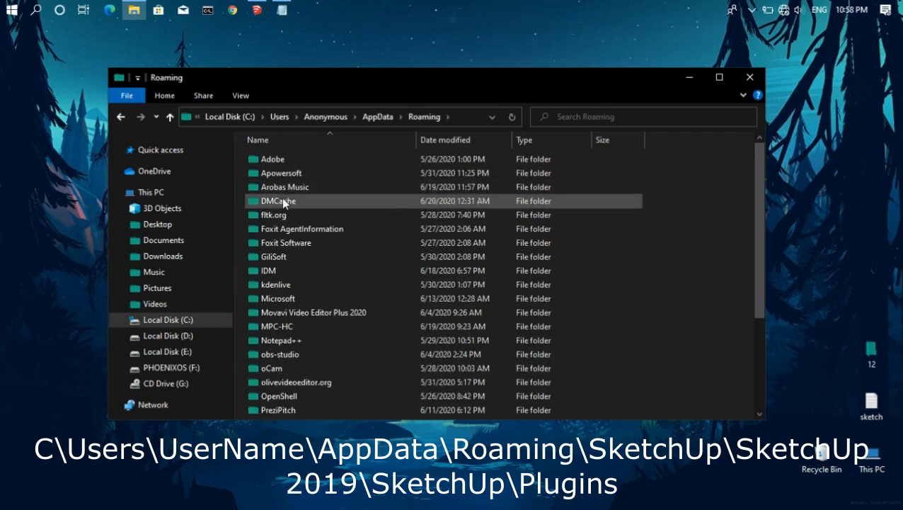
pyautogui.scroll(-2, 287, 365)
pyautogui.click(282, 358)
pyautogui.doubleClick(281, 354)
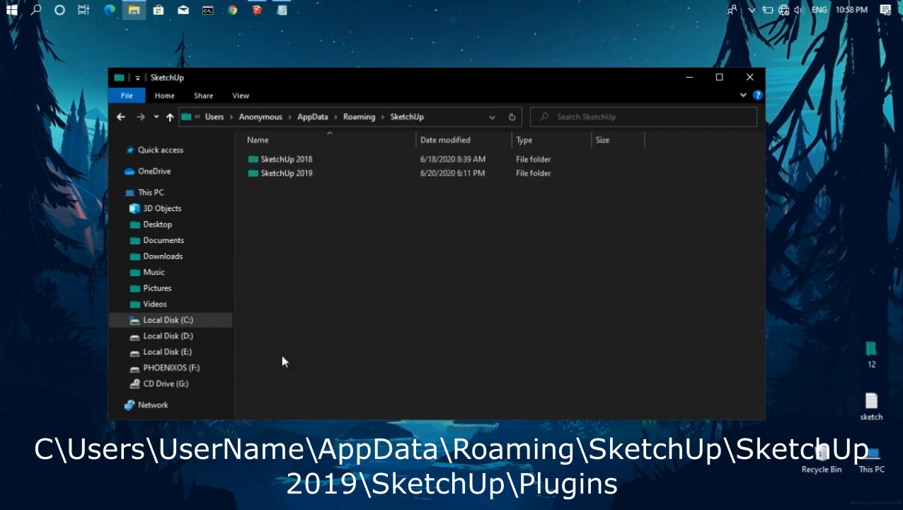
pyautogui.doubleClick(278, 176)
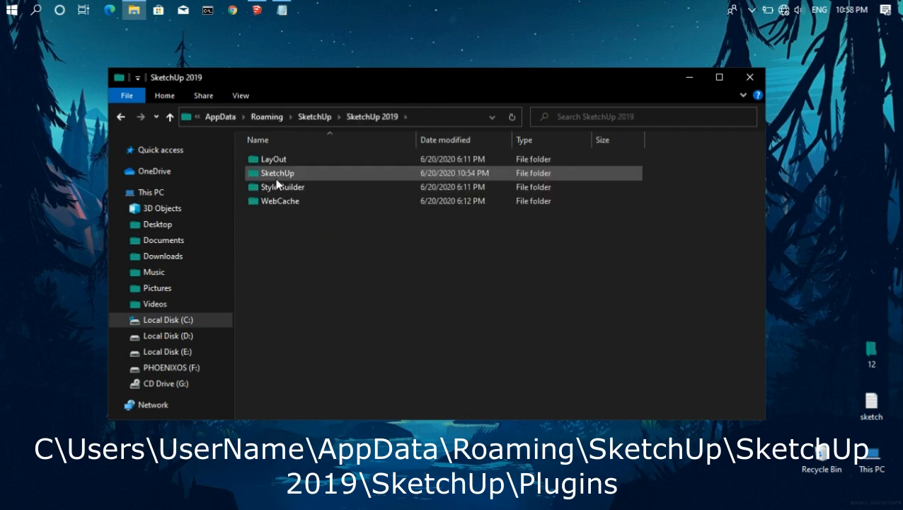
pyautogui.doubleClick(277, 175)
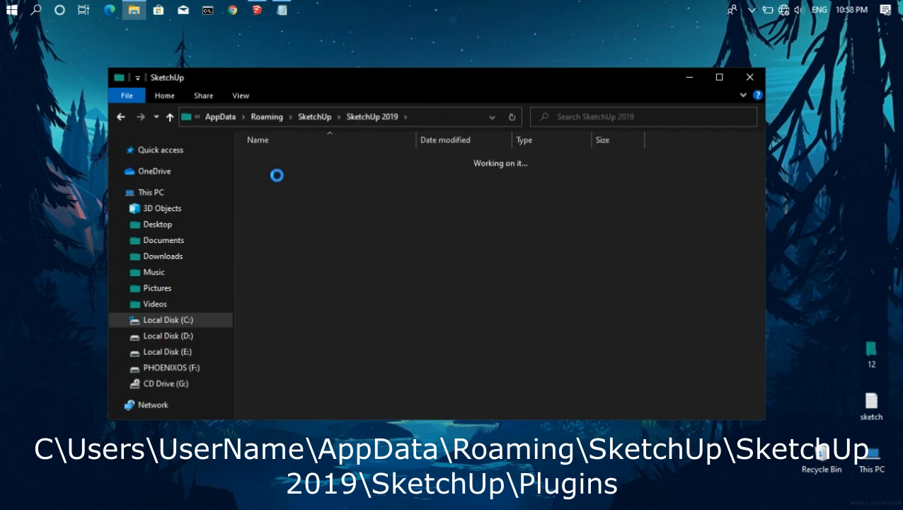
pyautogui.doubleClick(280, 201)
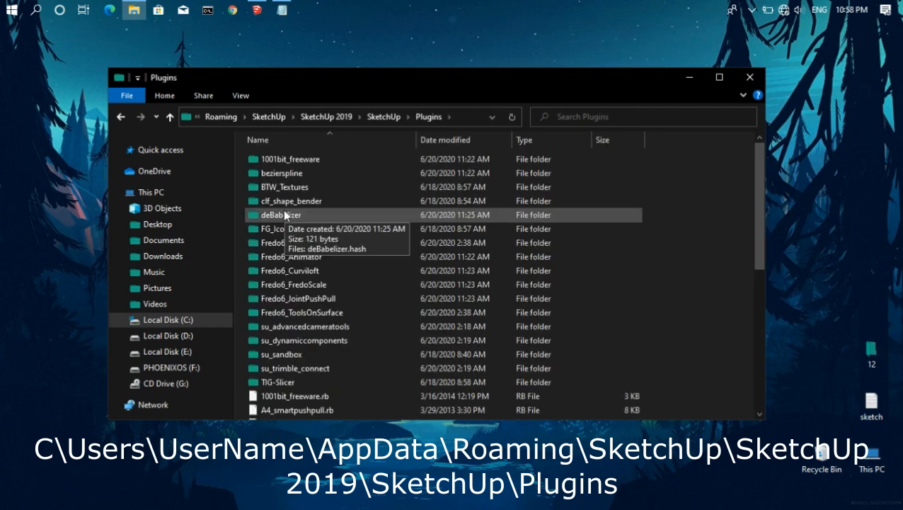
# Paste the copied 1001bit_freeware items into the Plugins folder, refresh it and minimize the window
pyautogui.rightClick(682, 253)
pyautogui.click(711, 346)
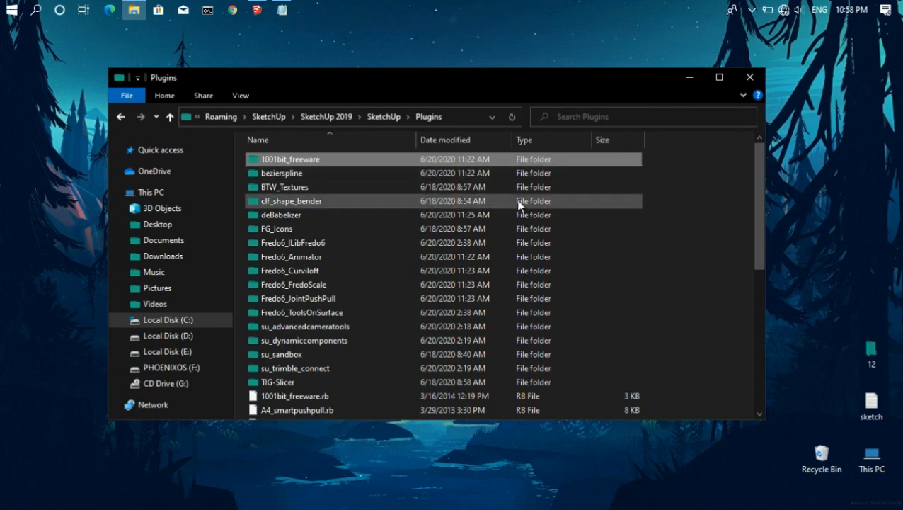
pyautogui.rightClick(694, 204)
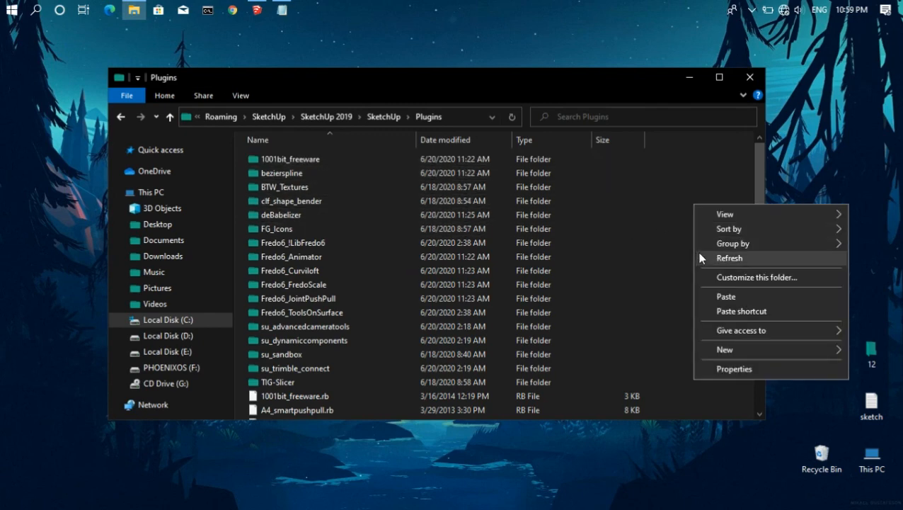
pyautogui.click(722, 259)
pyautogui.click(689, 78)
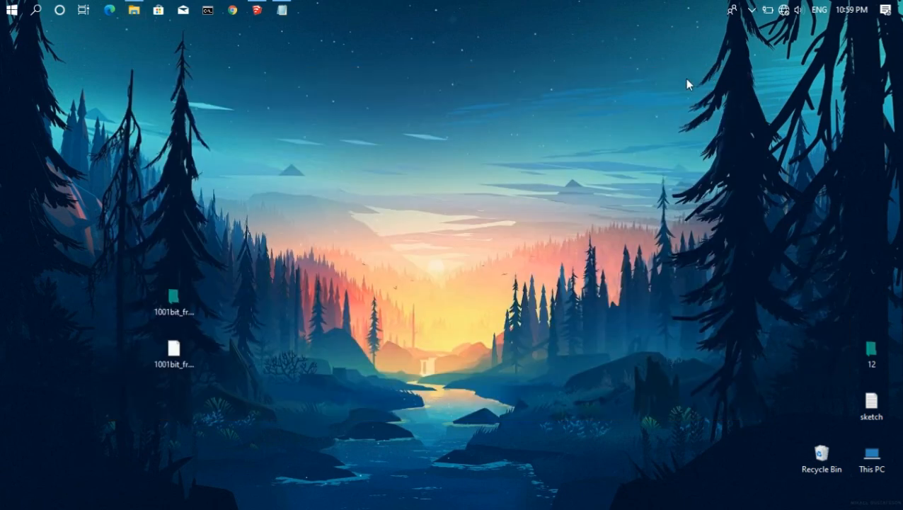
# Switch to SketchUp, open the Extension Manager and look through the installed extensions
pyautogui.click(257, 11)
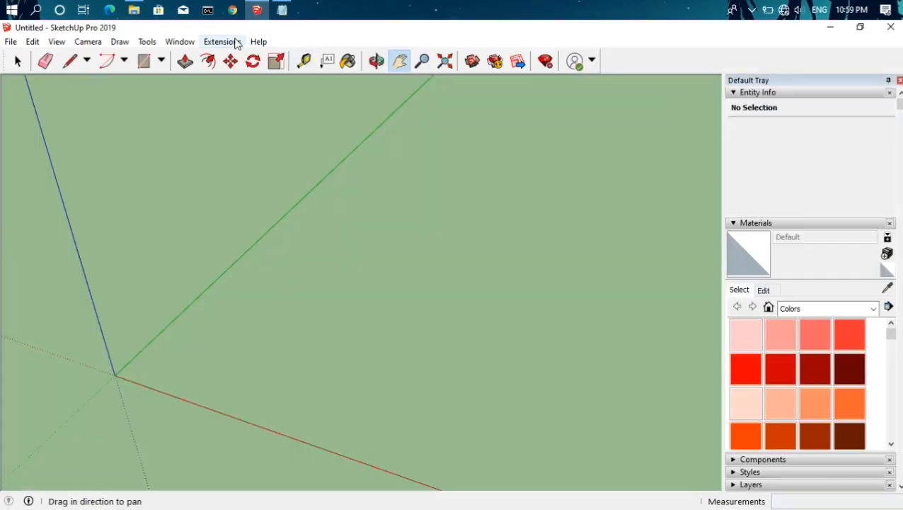
pyautogui.click(182, 43)
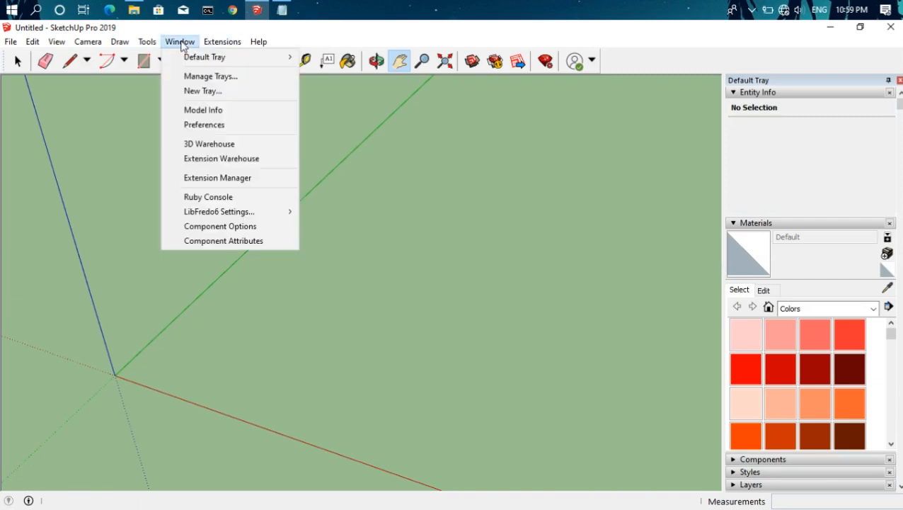
pyautogui.click(233, 184)
pyautogui.scroll(-5, 332, 197)
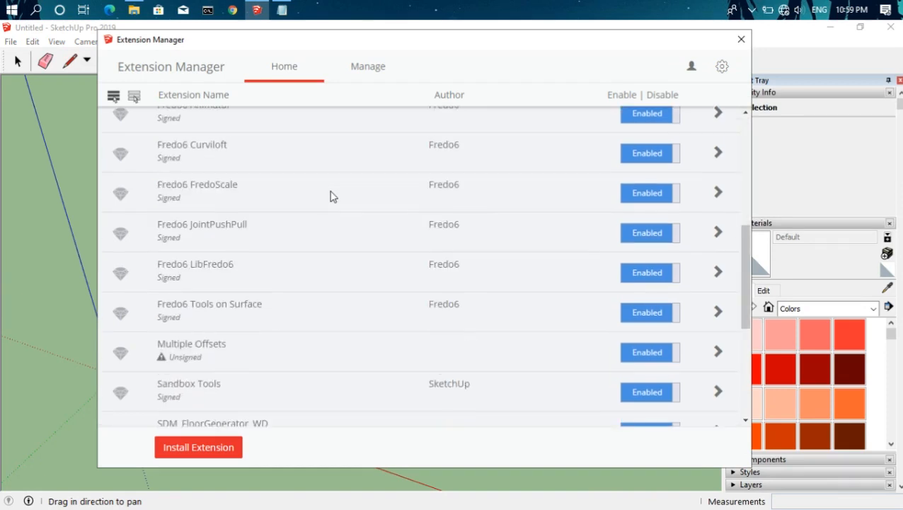
# Pick Animator_v2.7a as the extension file to install, but cancel the selection and close the Extension Manager
pyautogui.click(205, 455)
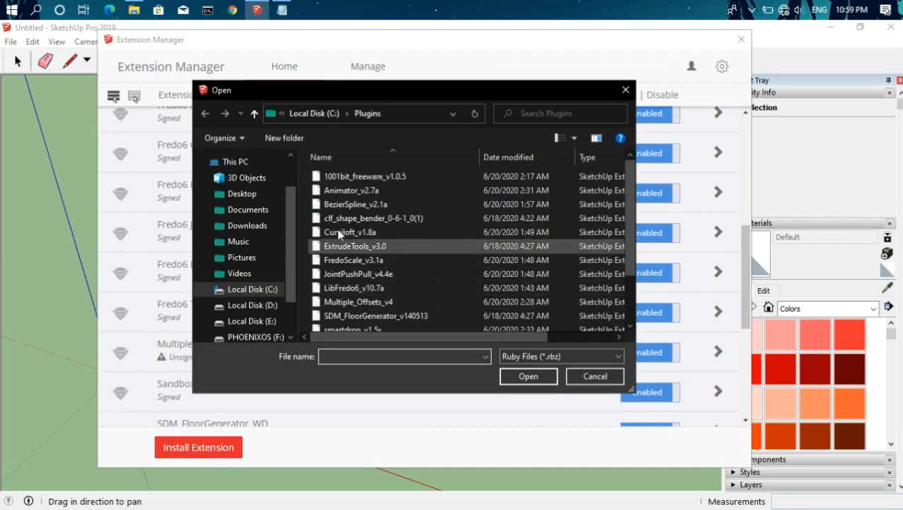
pyautogui.click(346, 195)
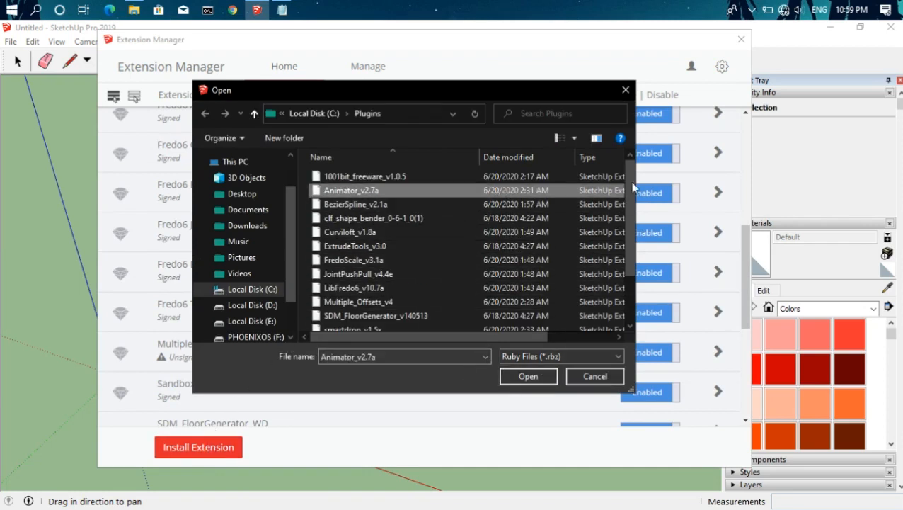
pyautogui.click(626, 90)
pyautogui.click(741, 39)
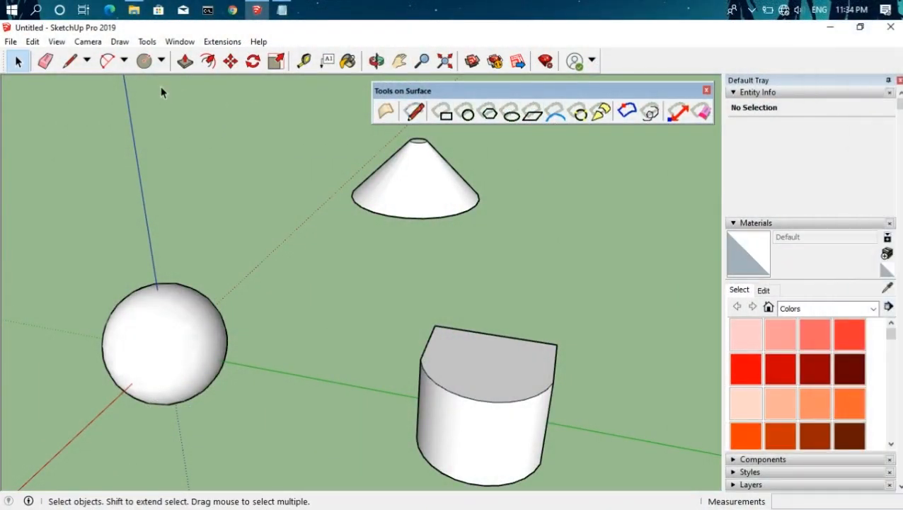
# Try to draw a circle on the upper part of the sphere with the standard Circle tool, and undo it
pyautogui.click(162, 63)
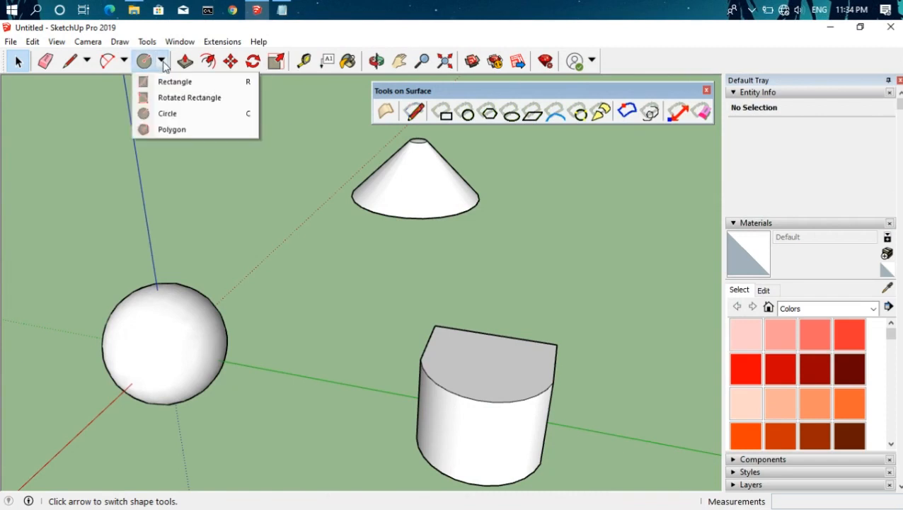
pyautogui.click(168, 114)
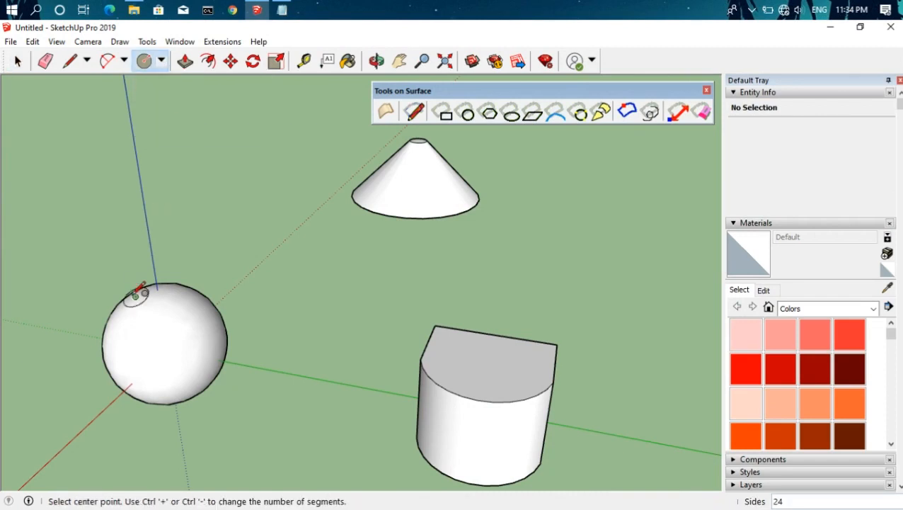
pyautogui.click(112, 322)
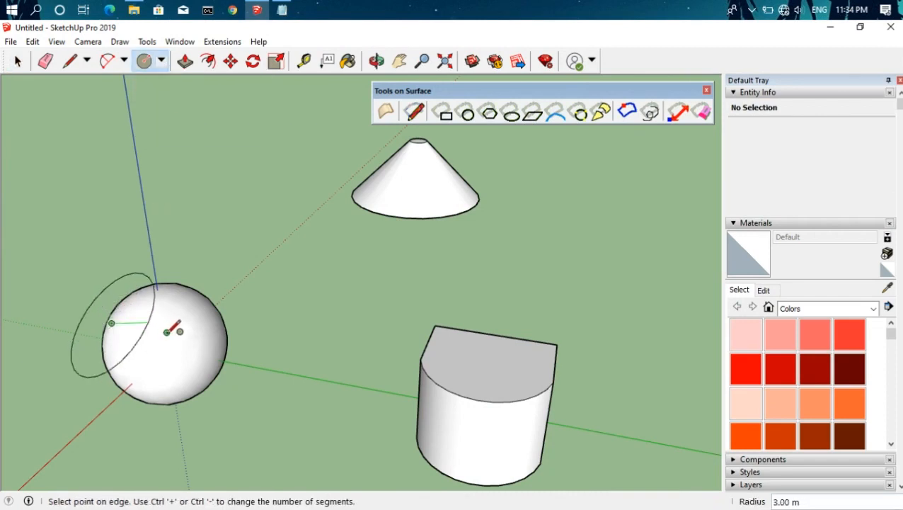
pyautogui.click(154, 325)
pyautogui.moveTo(191, 326); pyautogui.dragTo(169, 294, button='middle')
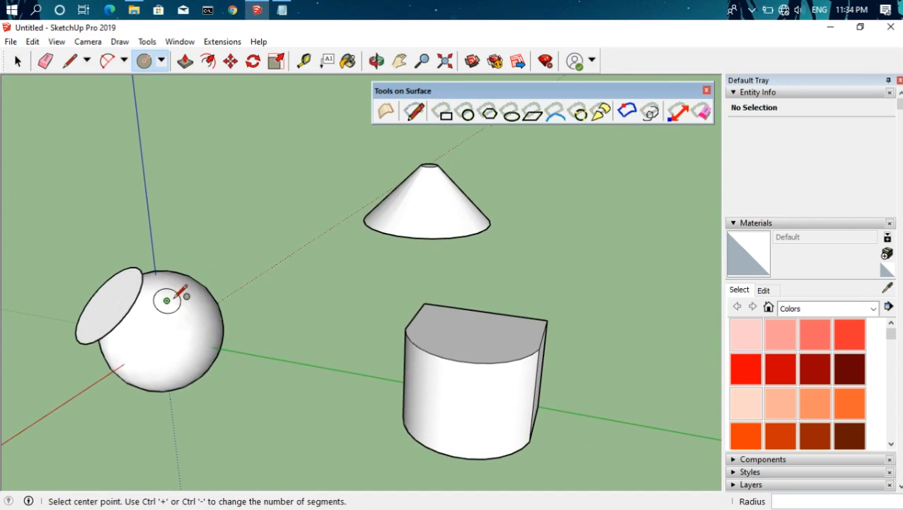
pyautogui.hotkey('ctrl', 'z')
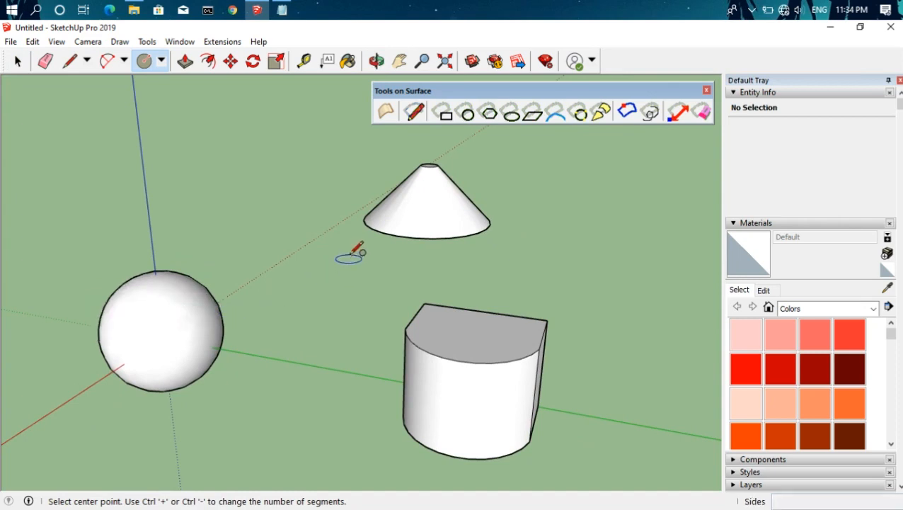
# Draw a rectangle on the sphere with the Tools on Surface Rectangle, with a half-width of about 0.82 m
pyautogui.click(446, 115)
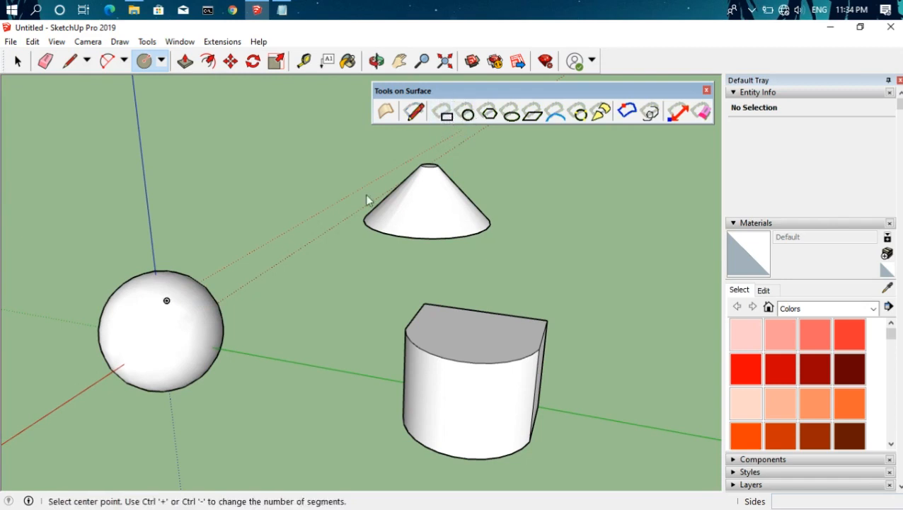
pyautogui.click(133, 328)
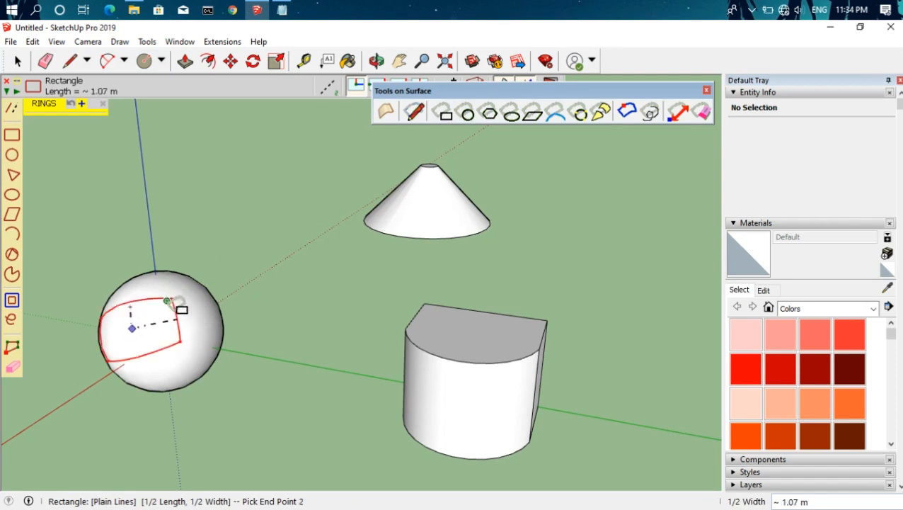
pyautogui.click(150, 306)
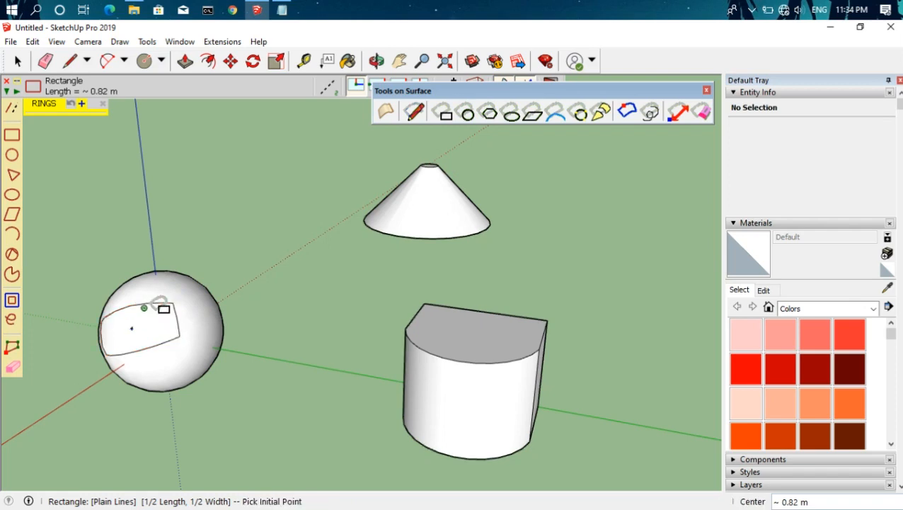
pyautogui.moveTo(163, 308); pyautogui.dragTo(128, 302, button='middle')
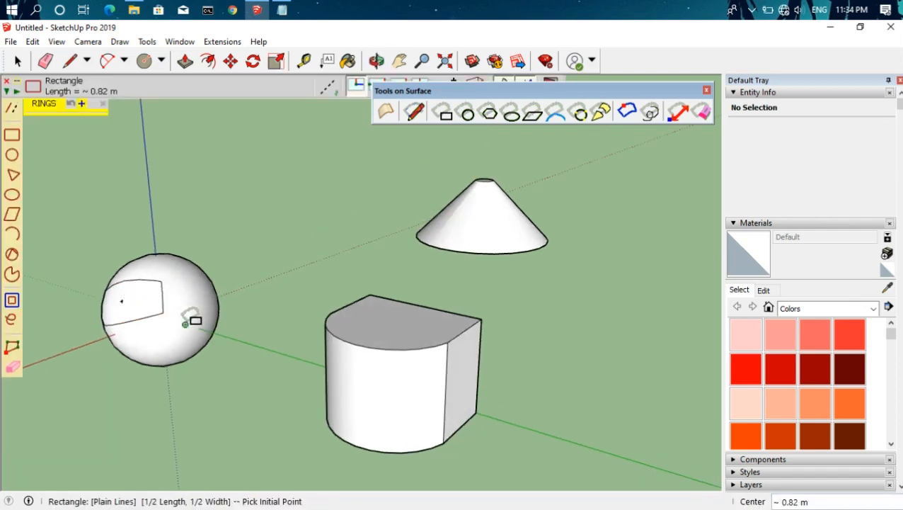
# Draw a circle about 2.34 m in diameter on the upper part of the sphere with the Tools on Surface Circle
pyautogui.click(468, 115)
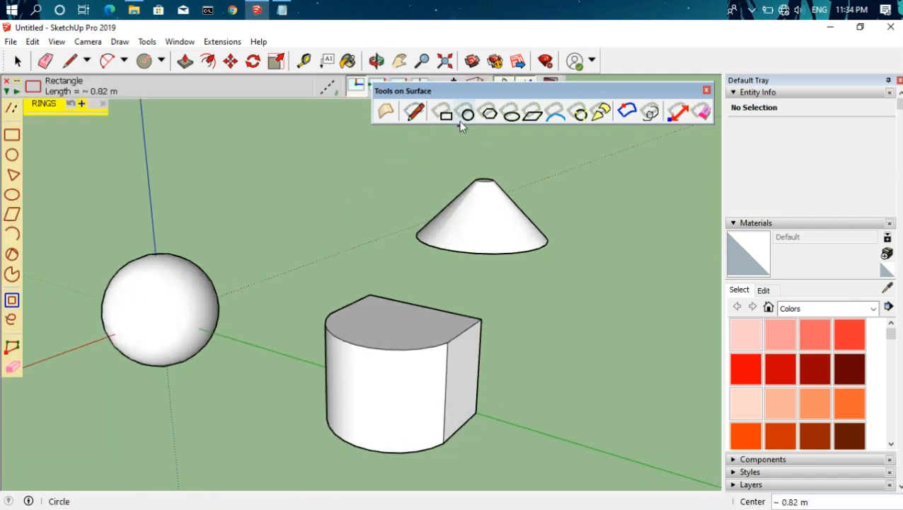
pyautogui.click(141, 302)
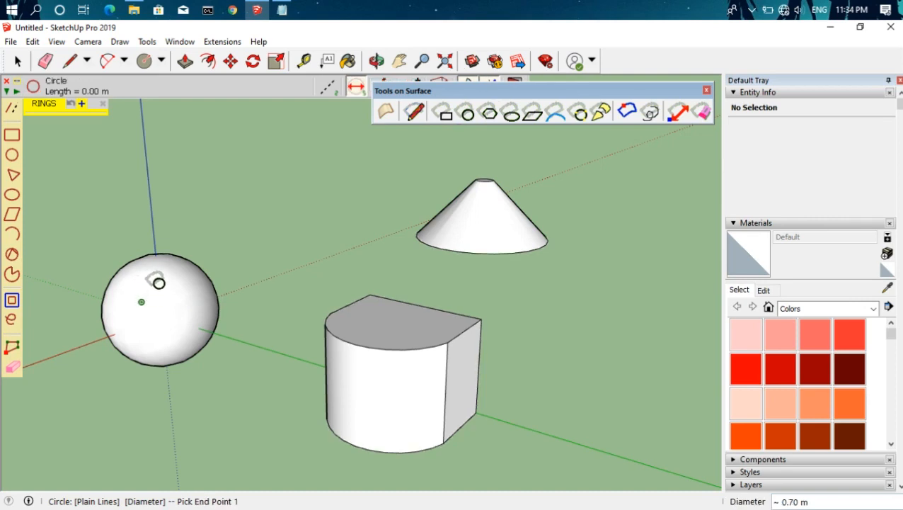
pyautogui.click(169, 260)
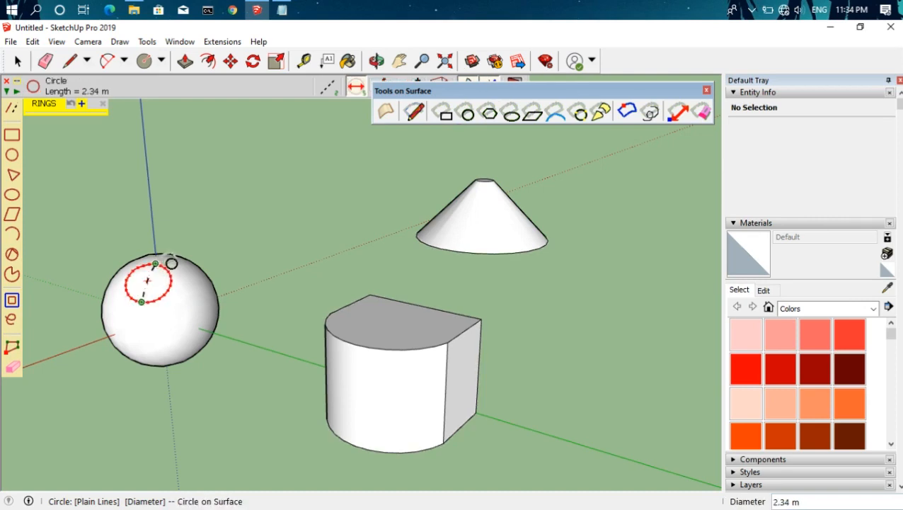
pyautogui.scroll(2, 167, 283)
pyautogui.scroll(2, 169, 284)
pyautogui.moveTo(207, 293); pyautogui.dragTo(109, 250, button='middle')
pyautogui.moveTo(274, 311); pyautogui.dragTo(286, 305, button='middle')
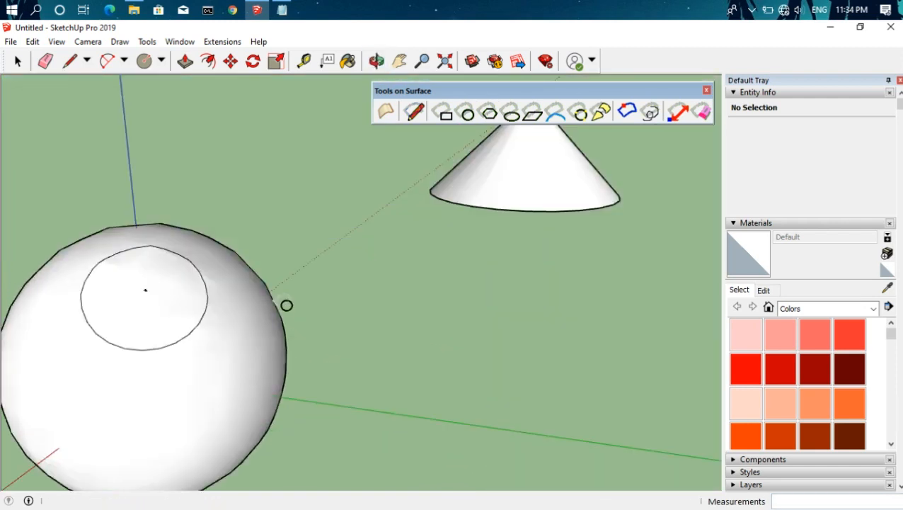
# Draw a hexagon about 1.61 m in diameter on the half-cylinder's curved face with the Tools on Surface Polygon
pyautogui.scroll(-4, 318, 306)
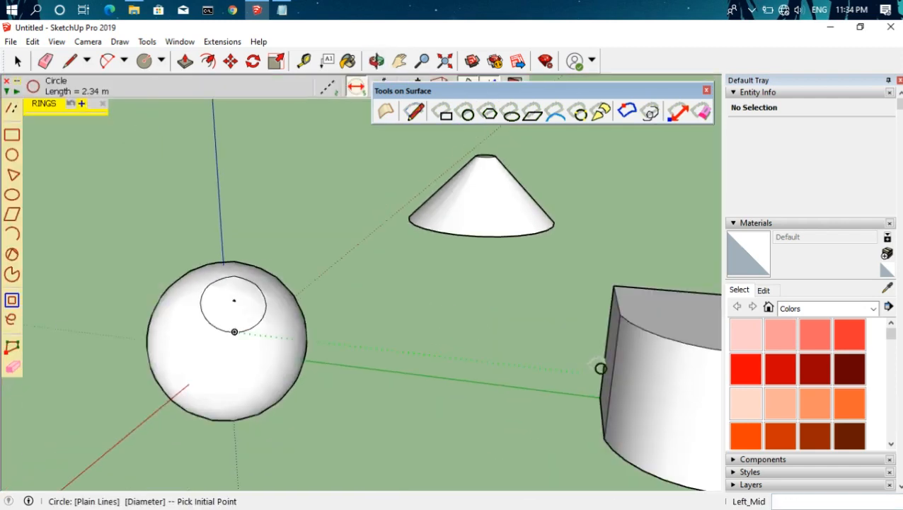
pyautogui.scroll(-2, 601, 368)
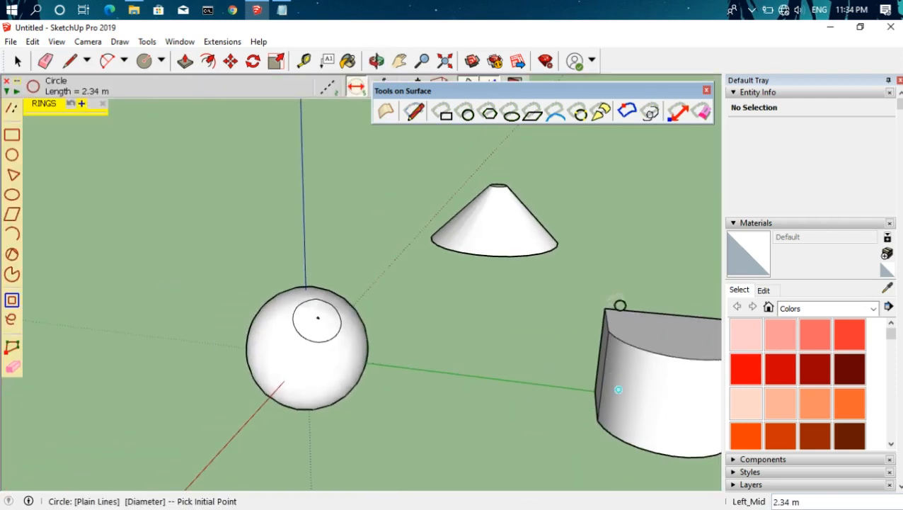
pyautogui.click(485, 116)
pyautogui.click(618, 390)
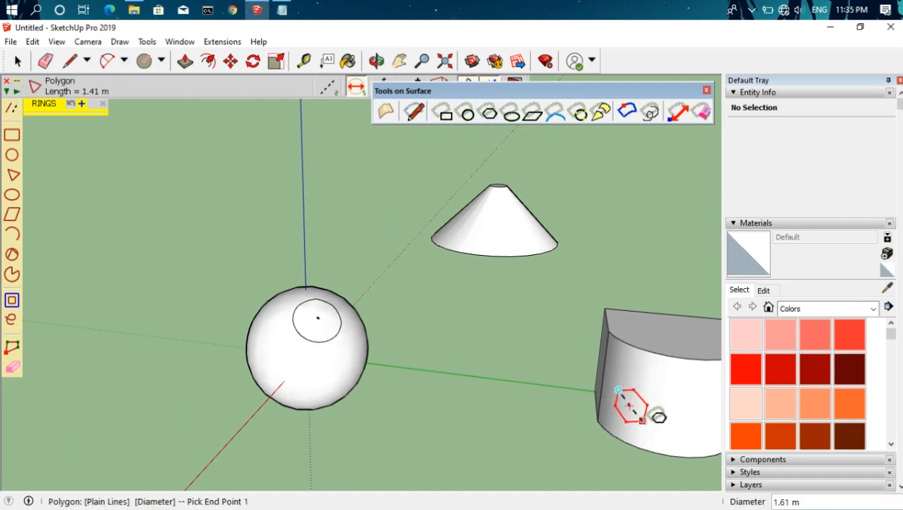
pyautogui.click(642, 420)
# Draw a tilted ellipse beside the hexagon on the half-cylinder's curved face, with a second half-axis of about 1.44 m
pyautogui.press('o')
pyautogui.moveTo(678, 423); pyautogui.dragTo(611, 369)
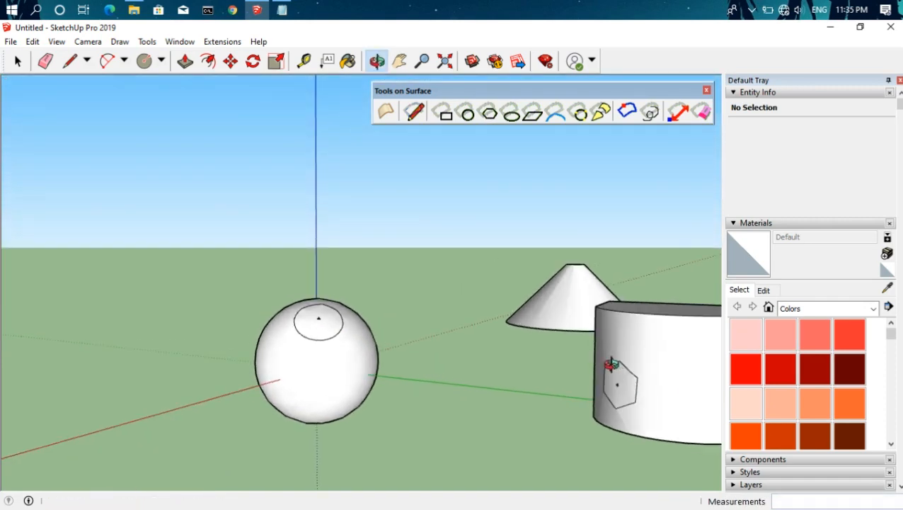
pyautogui.moveTo(669, 375); pyautogui.dragTo(656, 379, button='middle')
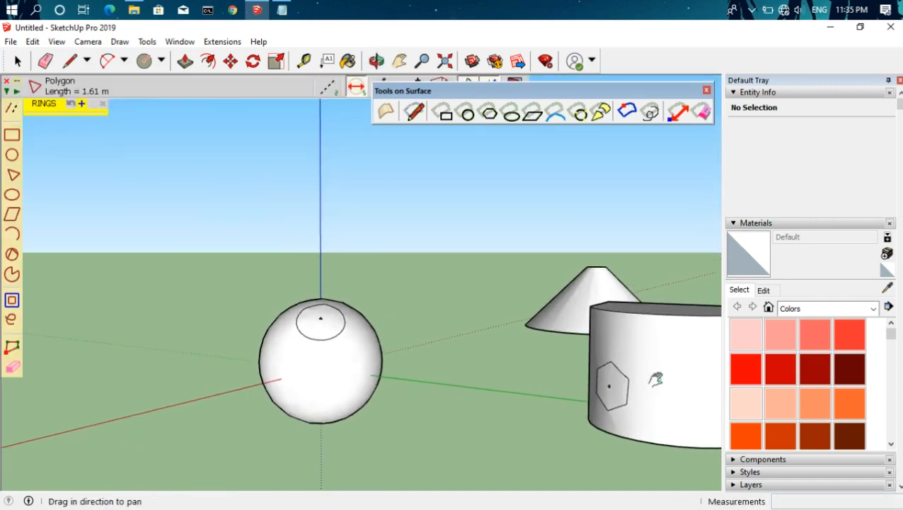
pyautogui.press('h')
pyautogui.moveTo(672, 375); pyautogui.dragTo(434, 366)
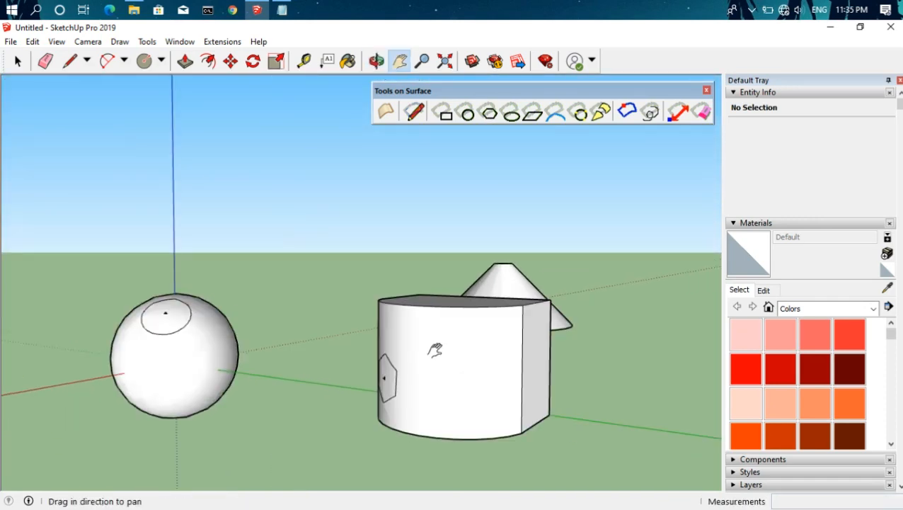
pyautogui.click(512, 116)
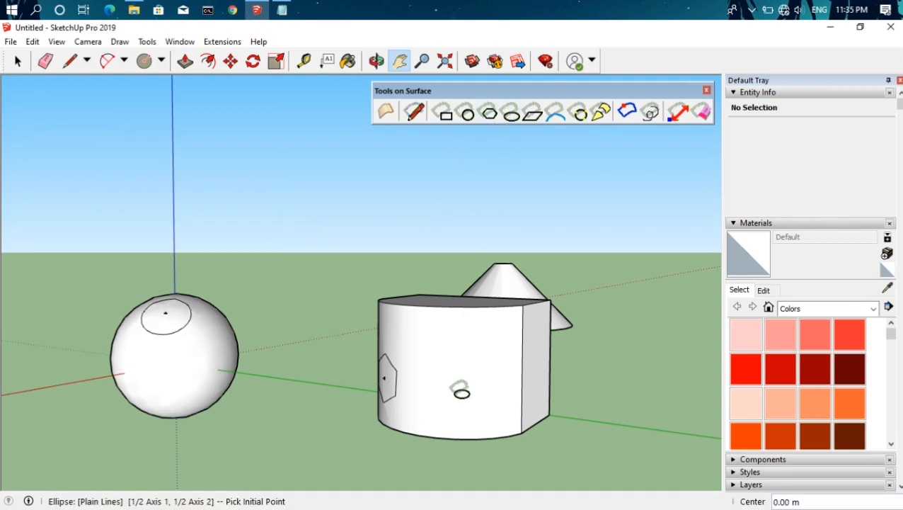
pyautogui.click(450, 381)
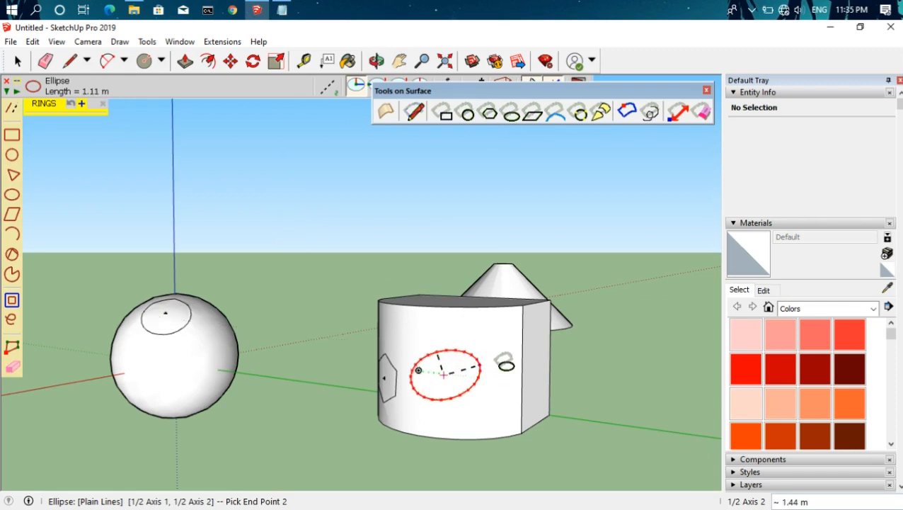
pyautogui.click(496, 394)
# Draw a narrow parallelogram on the cone with the Tools on Surface Parallelogram, with a second half-axis of about 1.58 m at 305.3°
pyautogui.moveTo(418, 417); pyautogui.dragTo(567, 468, button='middle')
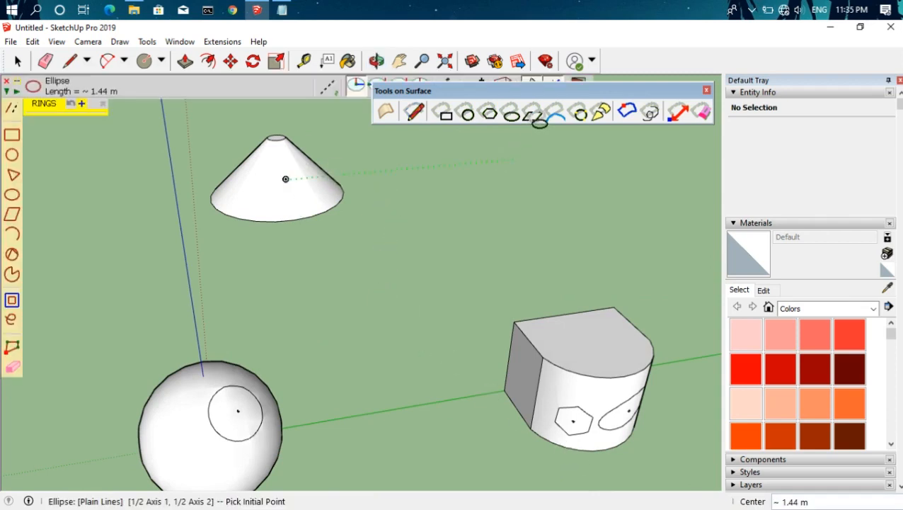
pyautogui.click(530, 122)
pyautogui.click(248, 176)
pyautogui.click(275, 180)
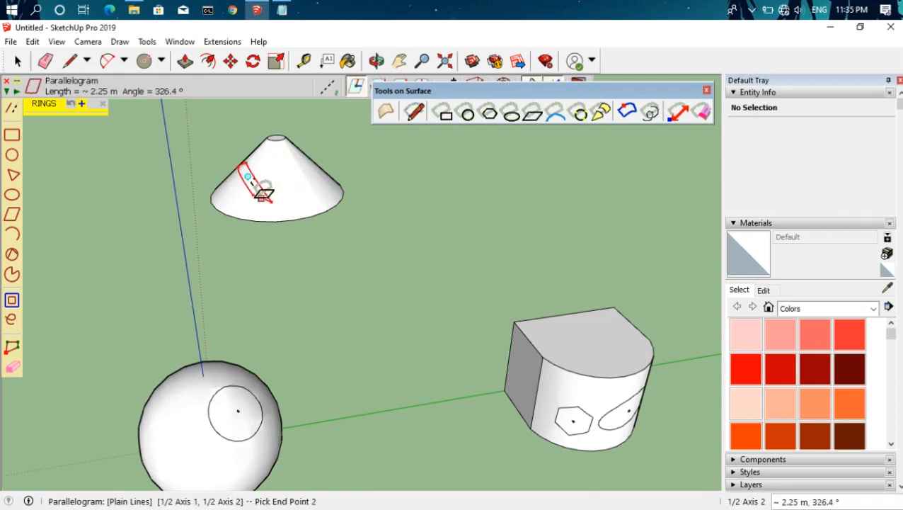
pyautogui.click(249, 188)
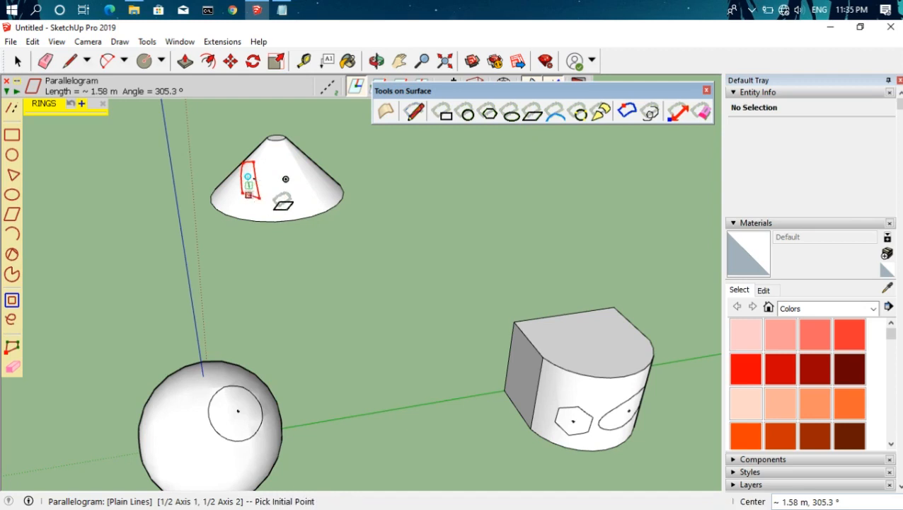
# Try to draw a larger second parallelogram on the cone, with a second half-axis of about 2.59 m at 326.7°, and undo it
pyautogui.click(275, 189)
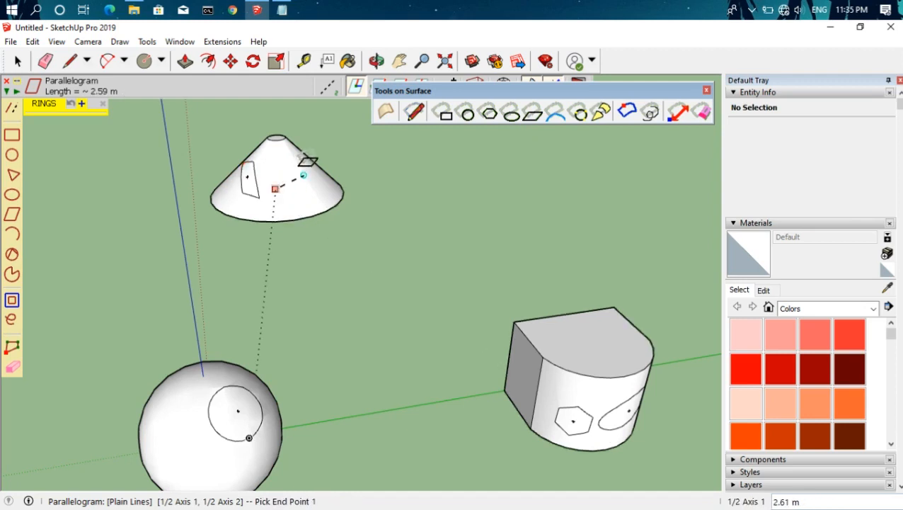
pyautogui.click(301, 150)
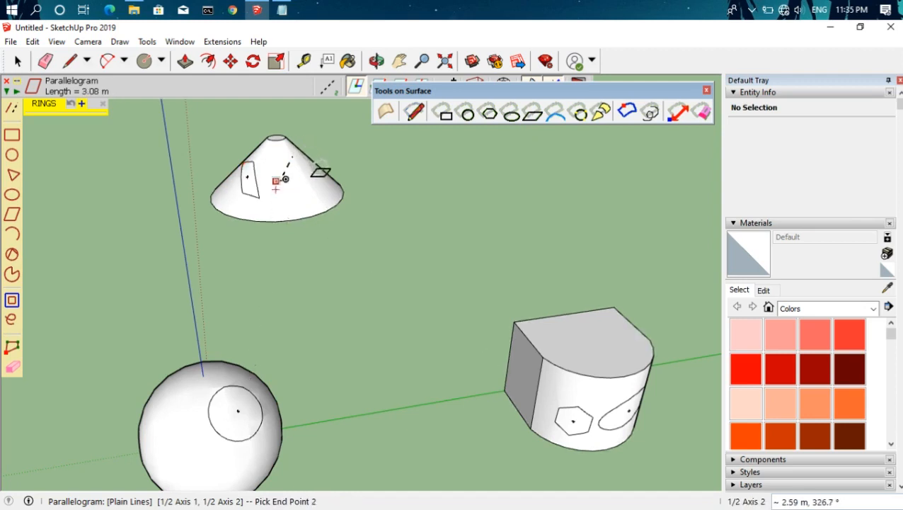
pyautogui.click(311, 172)
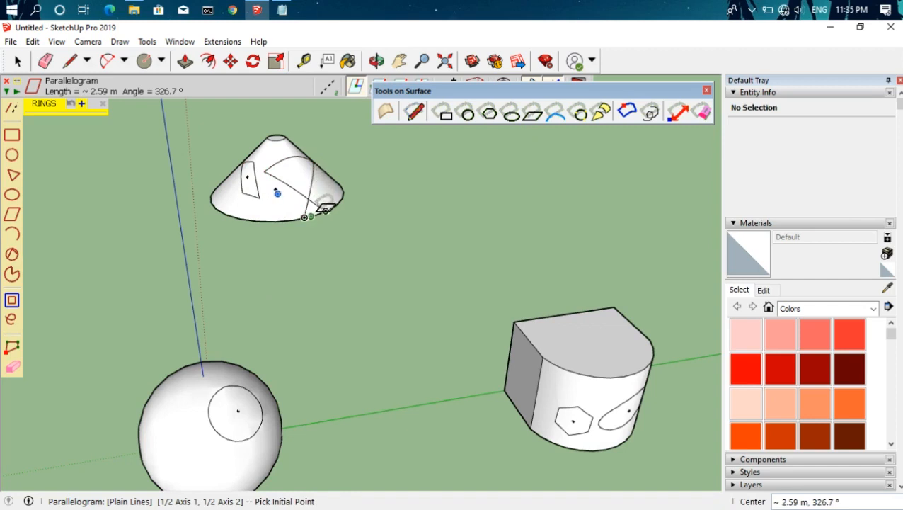
pyautogui.press('ctrl')
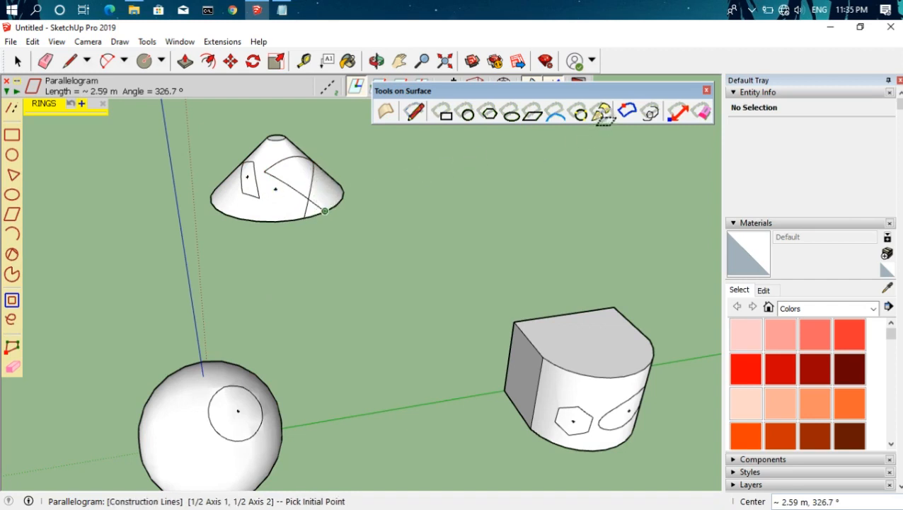
# Try to draw a pie sector on the cone with the Tools on Surface Sector, about 2.23 m in radius and 62.3° wide
pyautogui.click(600, 112)
pyautogui.click(285, 179)
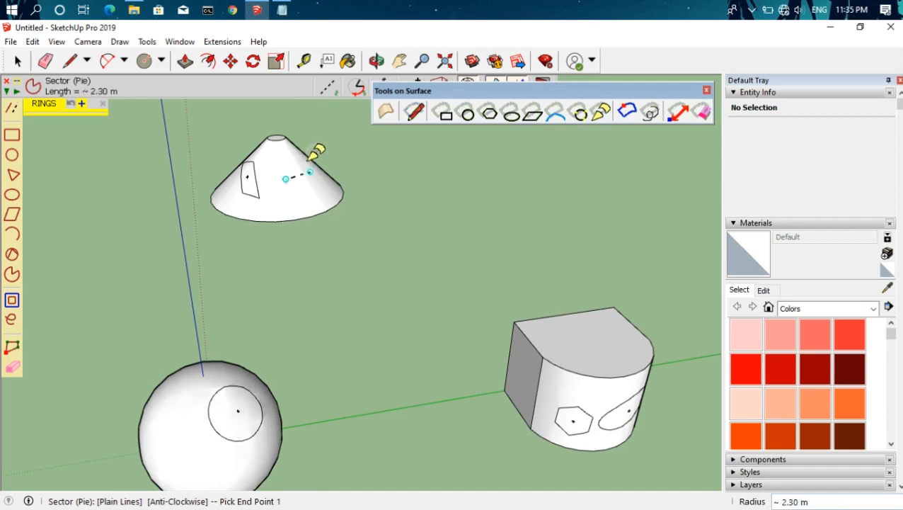
pyautogui.click(284, 153)
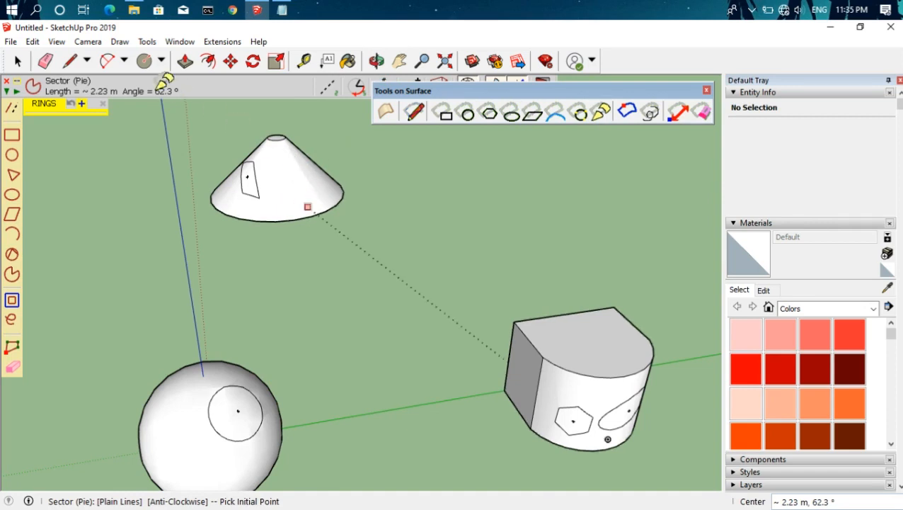
# Delete the face inside the circle on the sphere to cut a round opening, and inspect the opening
pyautogui.click(45, 60)
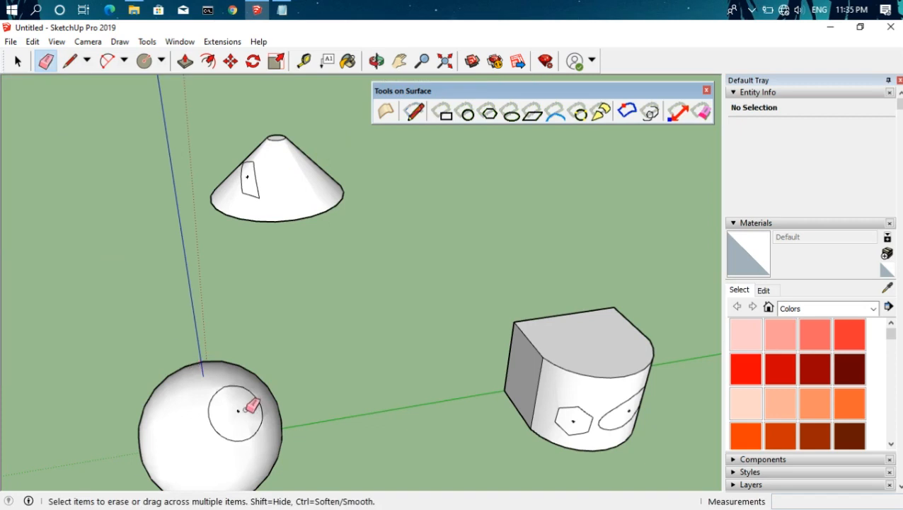
pyautogui.scroll(2, 241, 411)
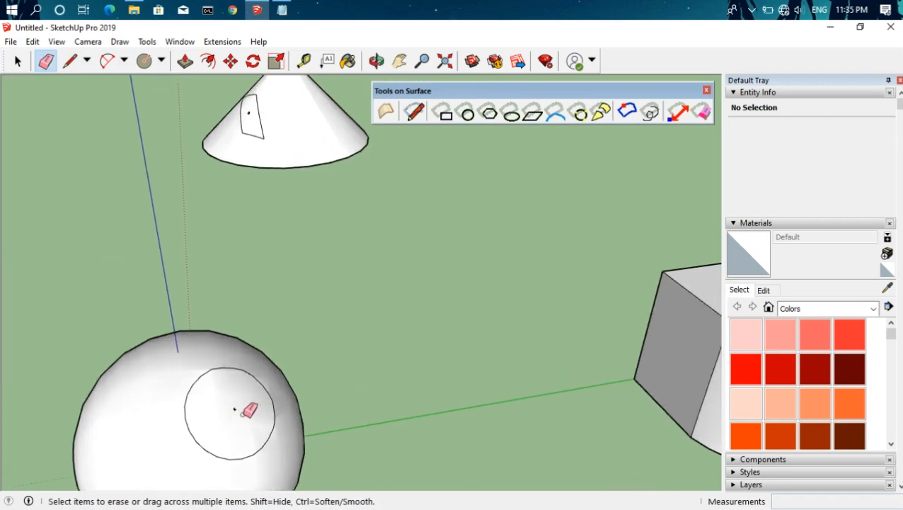
pyautogui.press('space')
pyautogui.click(222, 396)
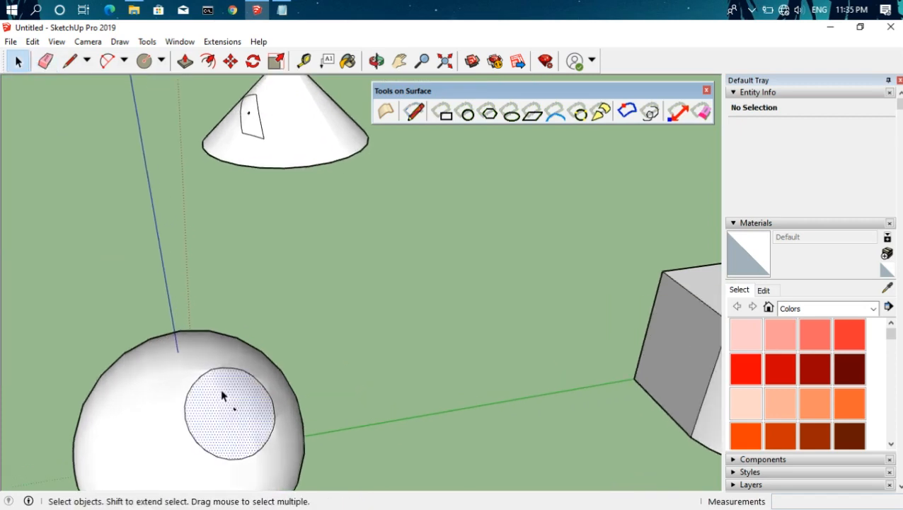
pyautogui.press('Delete')
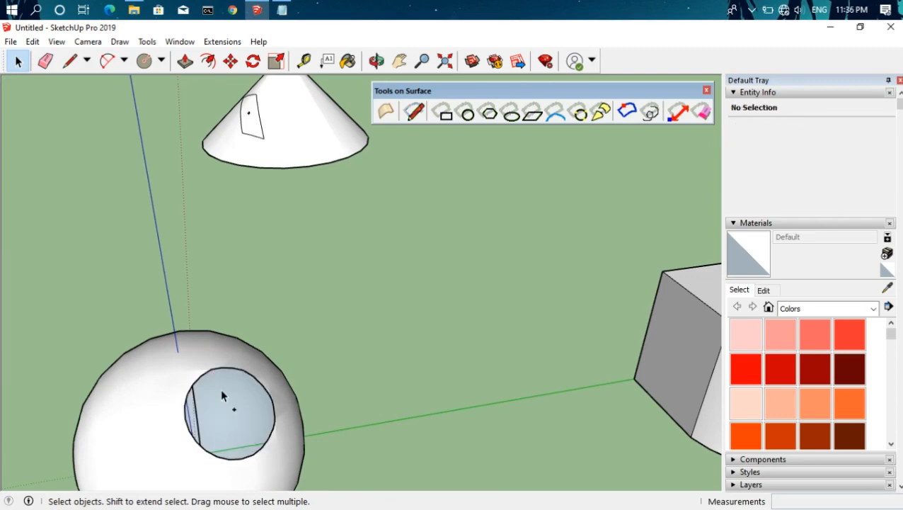
pyautogui.moveTo(222, 396); pyautogui.dragTo(192, 286, button='middle')
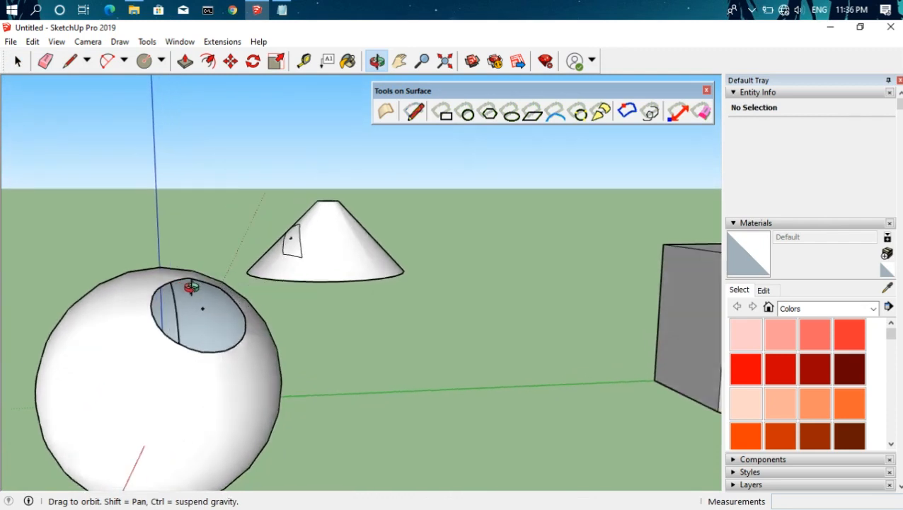
# Delete the face inside the hexagon on the half-cylinder to cut a hexagonal opening, and inspect the opening
pyautogui.keyDown('shift'); pyautogui.moveTo(664, 409); pyautogui.dragTo(274, 378, button='middle'); pyautogui.keyUp('shift')
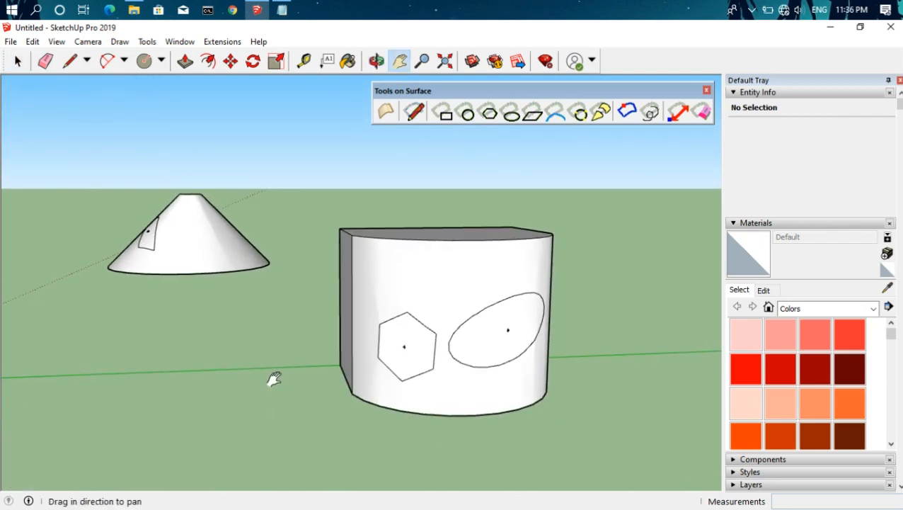
pyautogui.click(417, 354)
pyautogui.press('Delete')
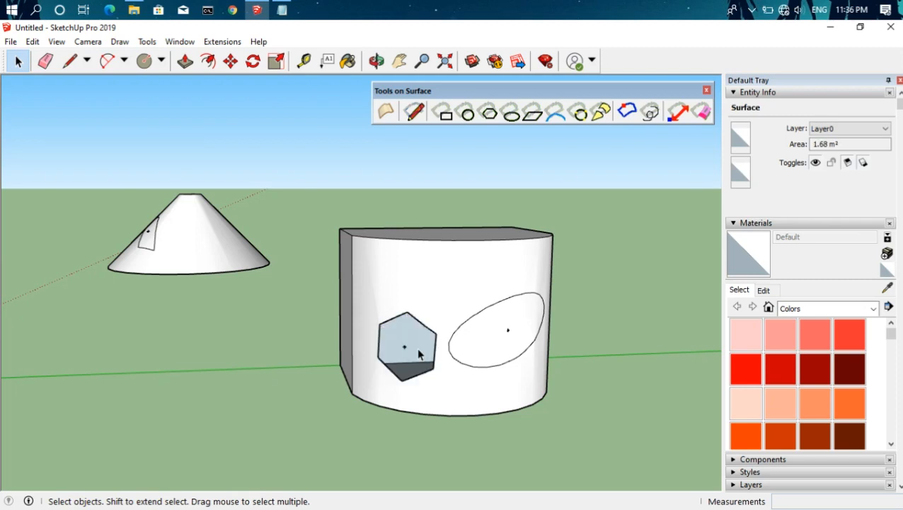
pyautogui.moveTo(435, 344); pyautogui.dragTo(435, 345, button='middle')
pyautogui.moveTo(572, 260); pyautogui.dragTo(498, 364)
pyautogui.press('space')
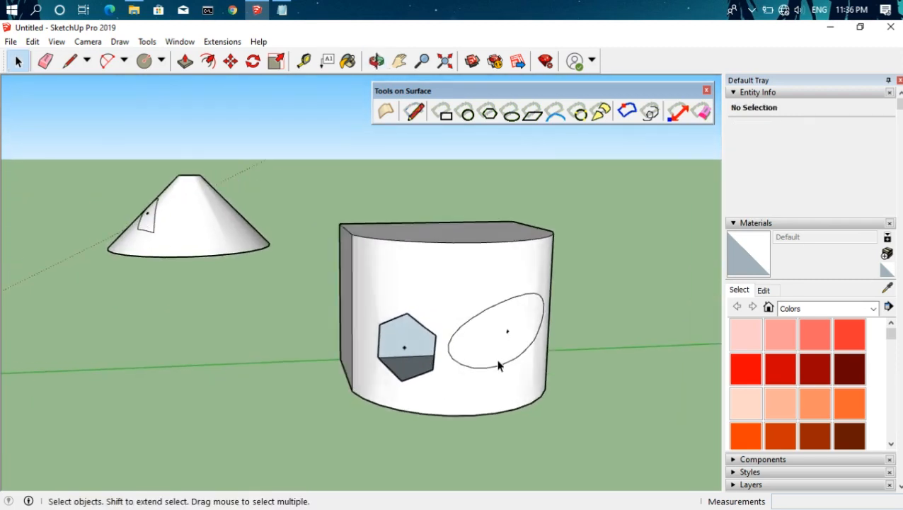
pyautogui.moveTo(385, 350); pyautogui.dragTo(435, 356, button='middle')
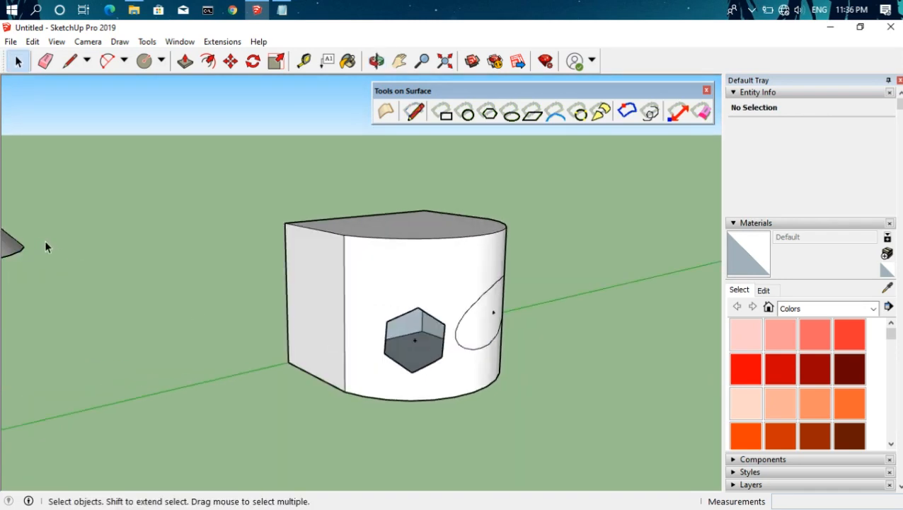
# Erase the parallelogram's outline on the cone with the Tools on Surface Eraser, and delete its centre guide point
pyautogui.press('h')
pyautogui.moveTo(117, 256); pyautogui.dragTo(324, 309)
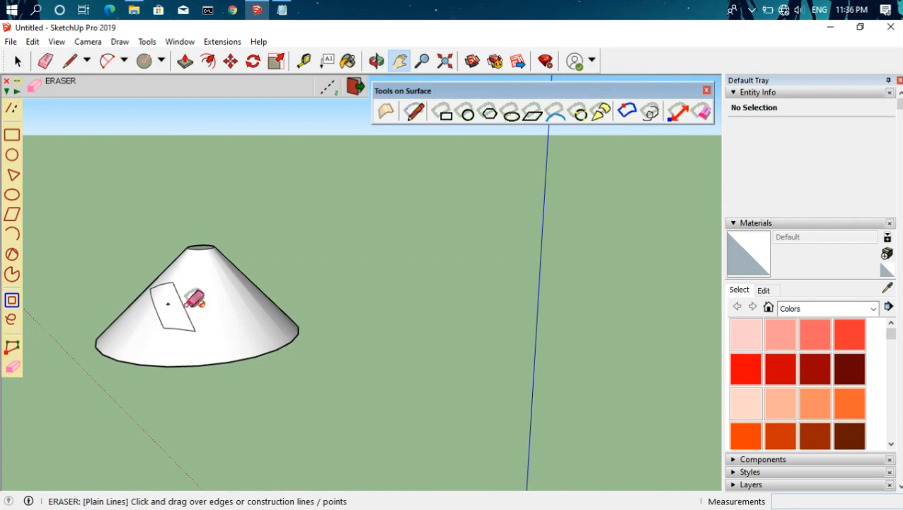
pyautogui.scroll(5, 185, 291)
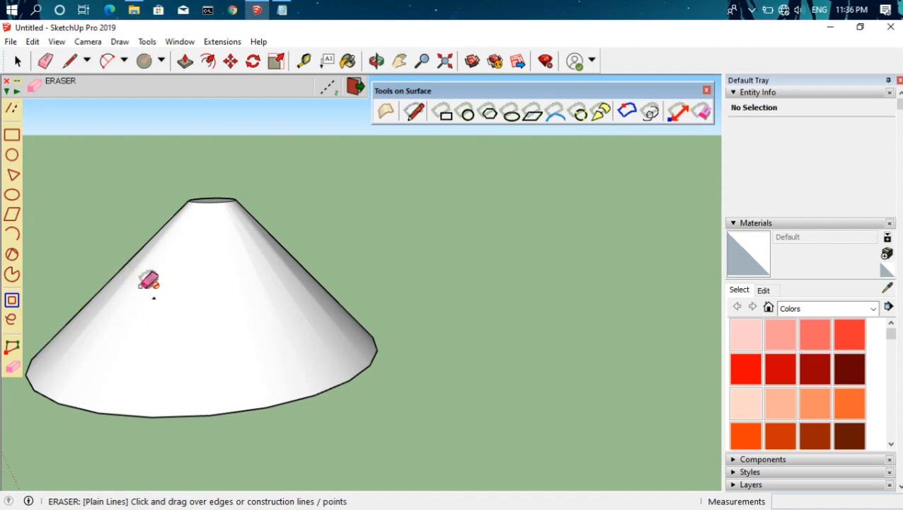
pyautogui.press('space')
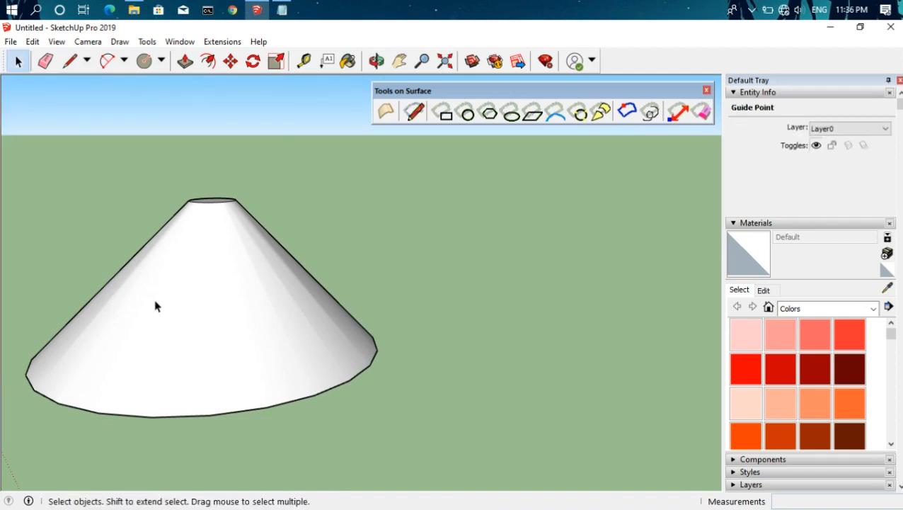
pyautogui.click(480, 214)
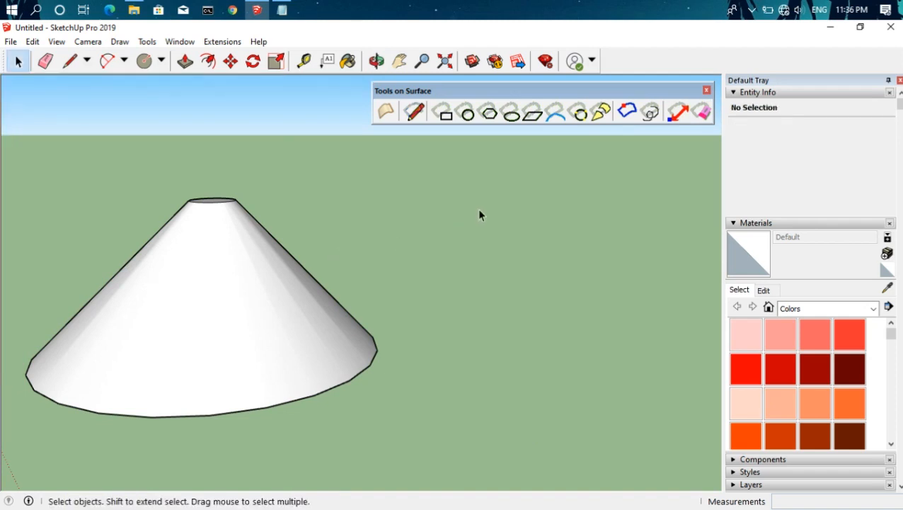
# Offset the cone's lower edge up its surface three times with Tools on Surface Offset, by about 0.88, 0.94 and 1.28 m
pyautogui.click(627, 112)
pyautogui.click(341, 378)
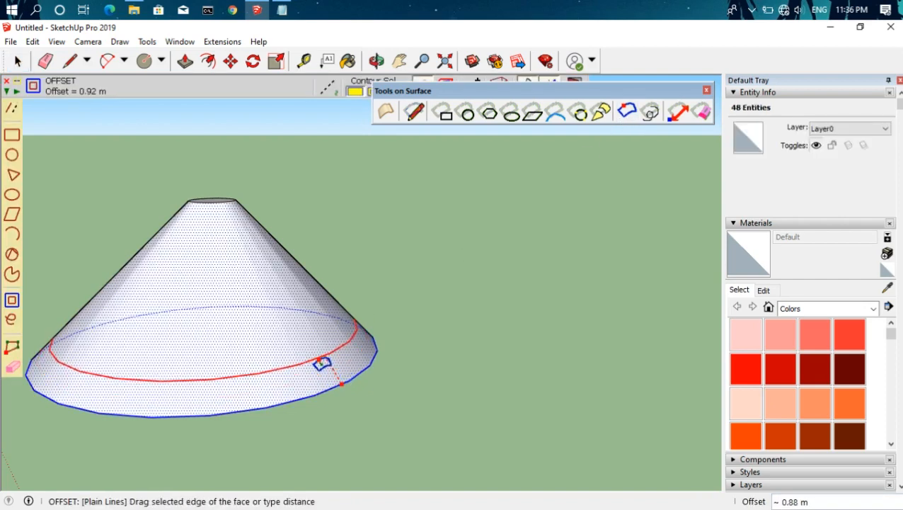
pyautogui.click(320, 359)
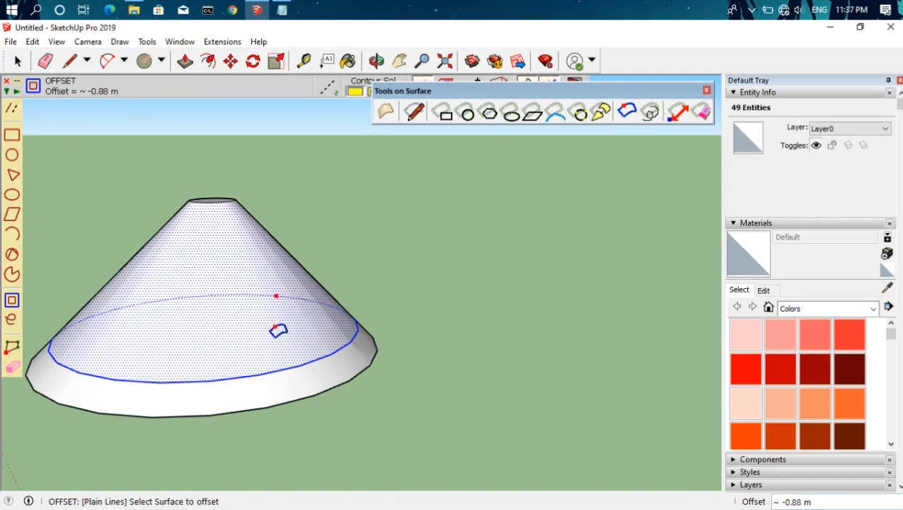
pyautogui.click(285, 369)
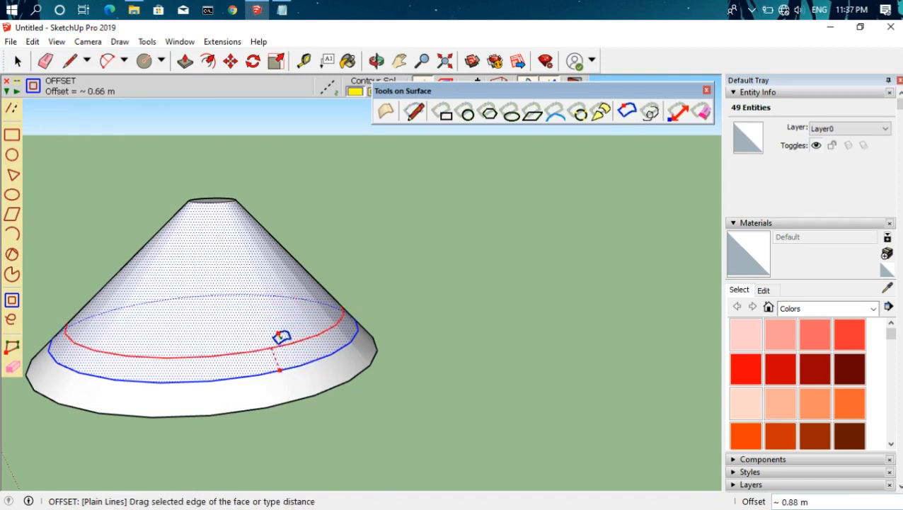
pyautogui.click(281, 334)
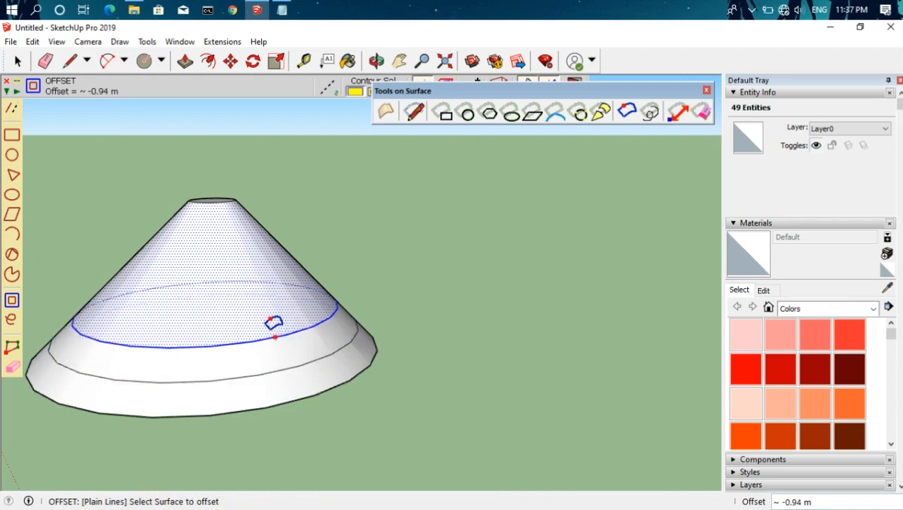
pyautogui.click(278, 334)
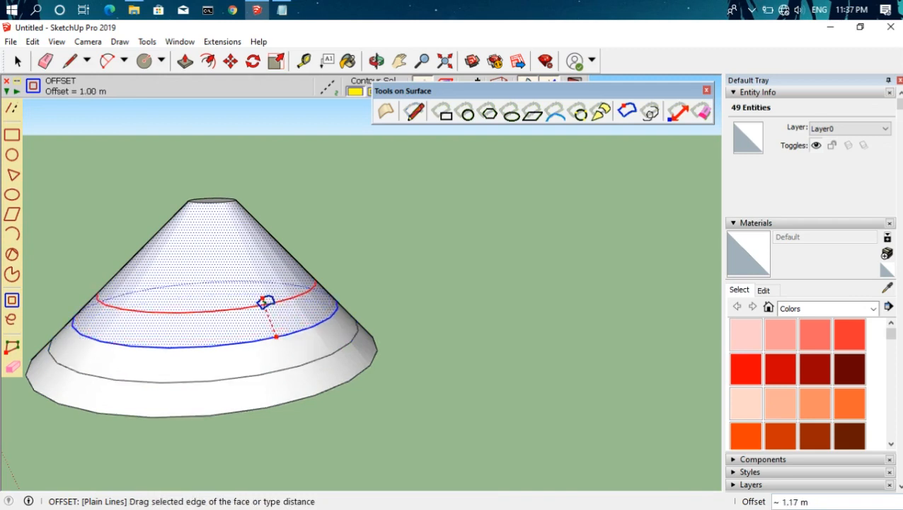
pyautogui.click(254, 300)
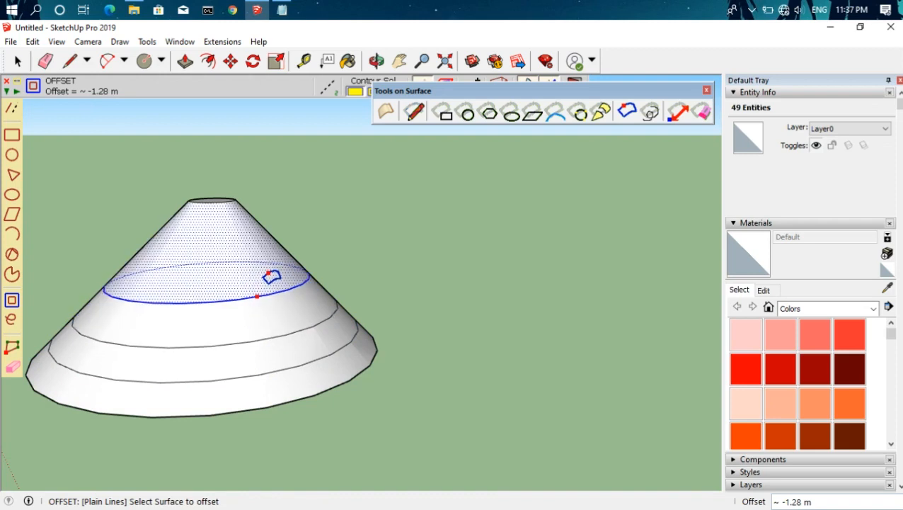
pyautogui.press('space')
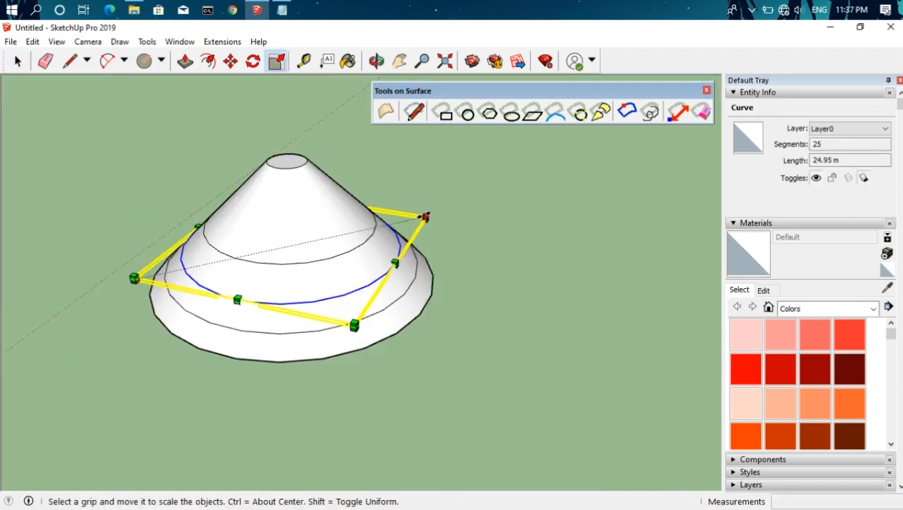
# Scale down the middle offset ring and the lowest offset ring on the cone to reshape its profile, and inspect the result
pyautogui.moveTo(426, 216); pyautogui.dragTo(406, 221)
pyautogui.moveTo(134, 277); pyautogui.dragTo(159, 274)
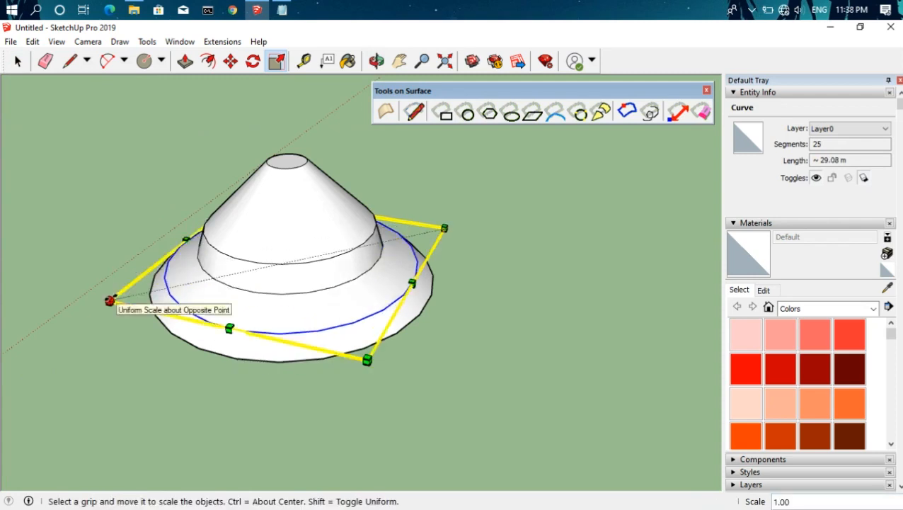
pyautogui.moveTo(110, 301)
pyautogui.mouseDown()
pyautogui.moveTo(133, 295)
pyautogui.moveTo(125, 297)
pyautogui.mouseUp()
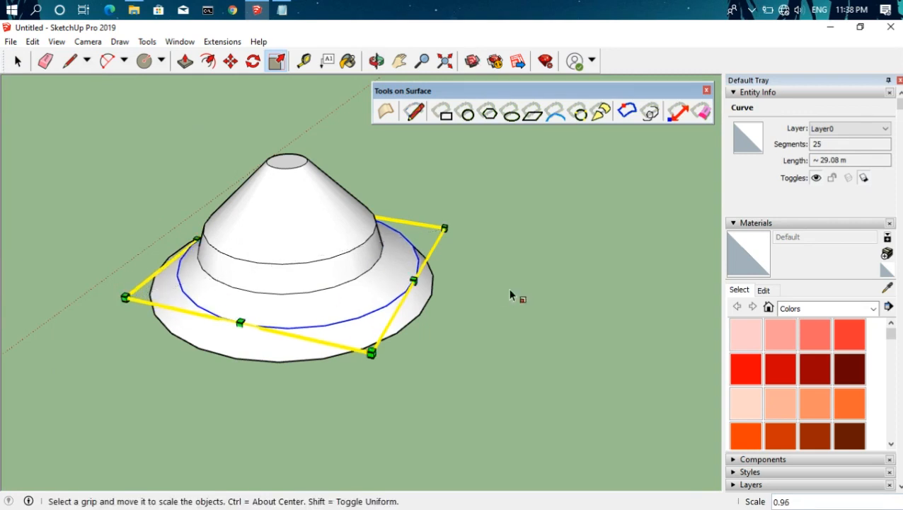
pyautogui.moveTo(443, 227); pyautogui.dragTo(436, 229)
pyautogui.moveTo(362, 350)
pyautogui.mouseDown()
pyautogui.moveTo(352, 333)
pyautogui.moveTo(359, 336)
pyautogui.mouseUp()
pyautogui.moveTo(422, 227); pyautogui.dragTo(408, 252)
pyautogui.press('space')
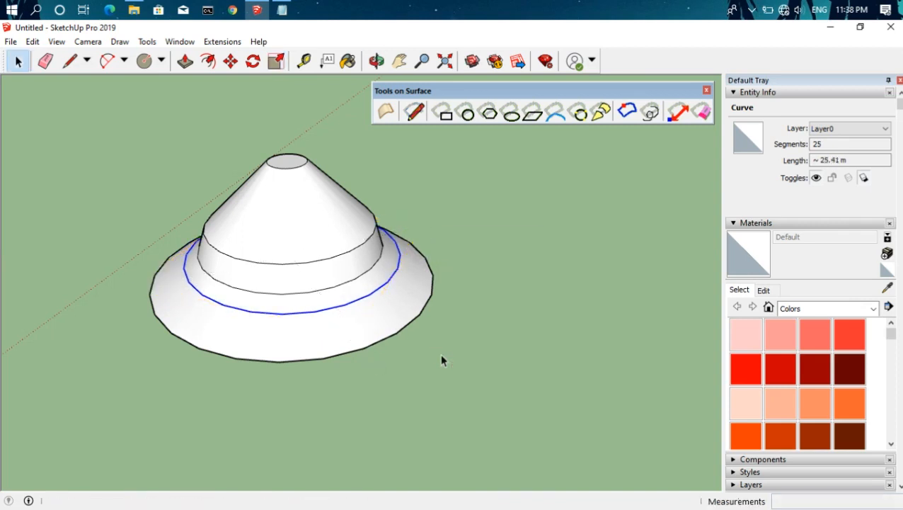
pyautogui.click(434, 312)
pyautogui.moveTo(434, 311); pyautogui.dragTo(470, 315, button='middle')
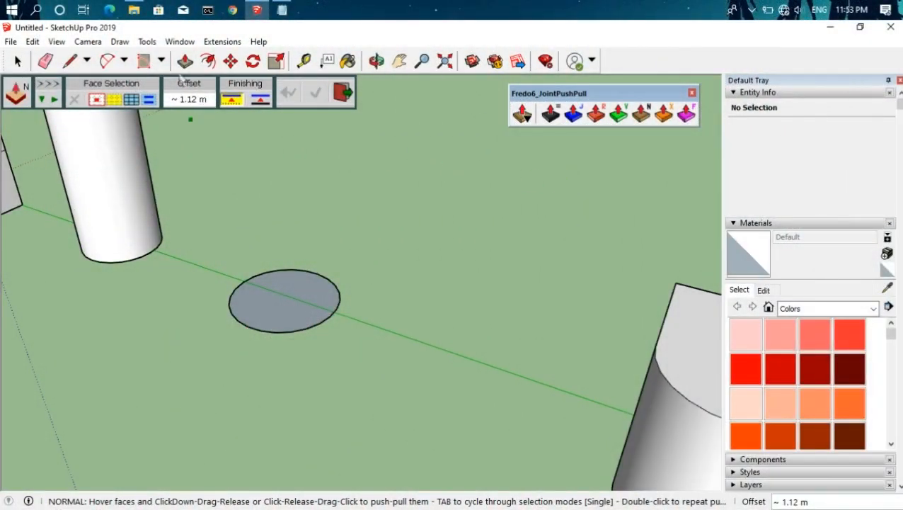
# Extrude the flat circle on the green axis up into a short cylinder with the standard Push/Pull
pyautogui.click(185, 61)
pyautogui.click(291, 303)
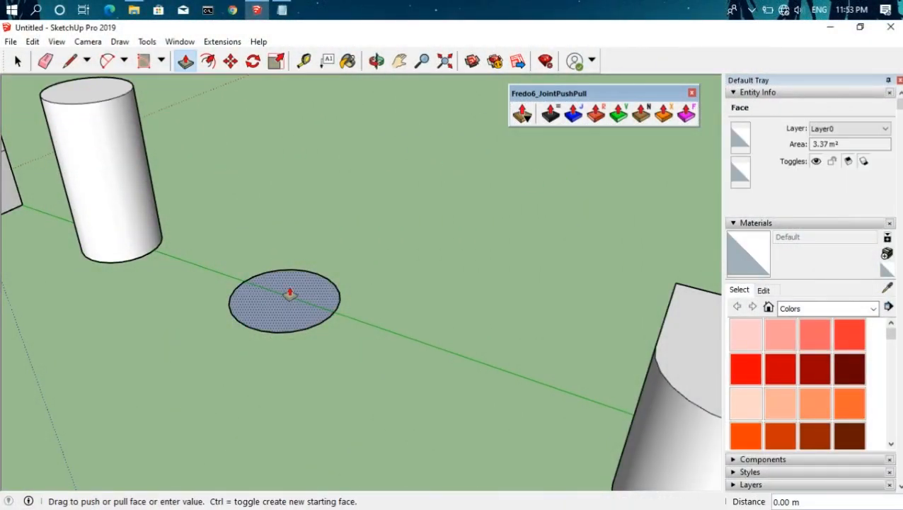
pyautogui.click(291, 266)
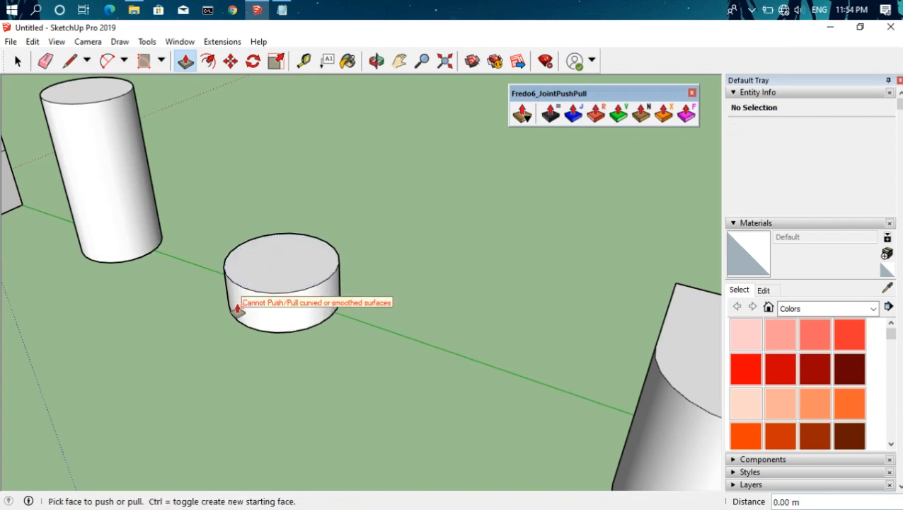
# Extrude the end faces of the three stacked boxes together by about 2.37 m with JointPushPull Normal
pyautogui.press('h')
pyautogui.moveTo(171, 278); pyautogui.dragTo(136, 265, button='middle')
pyautogui.moveTo(48, 199); pyautogui.dragTo(458, 347)
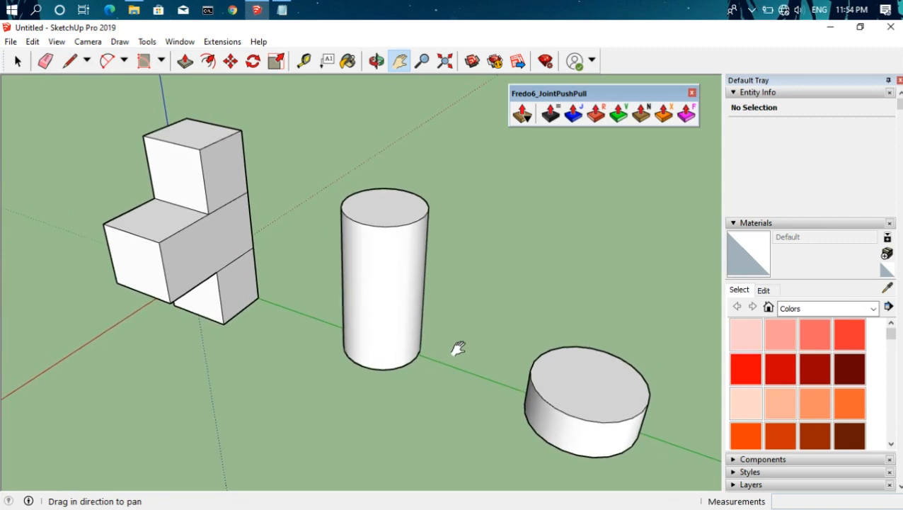
pyautogui.press('space')
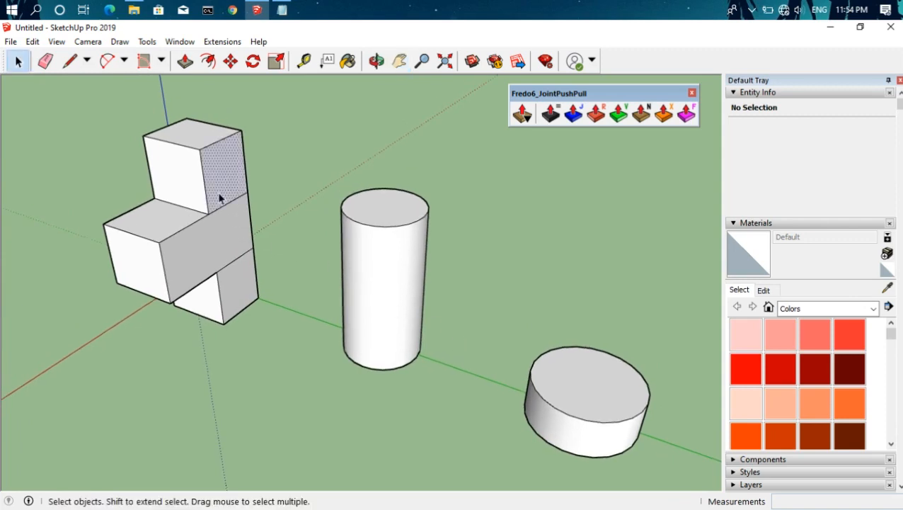
pyautogui.keyDown('shift'); pyautogui.click(144, 271); pyautogui.keyUp('shift')
pyautogui.keyDown('shift'); pyautogui.click(235, 295); pyautogui.keyUp('shift')
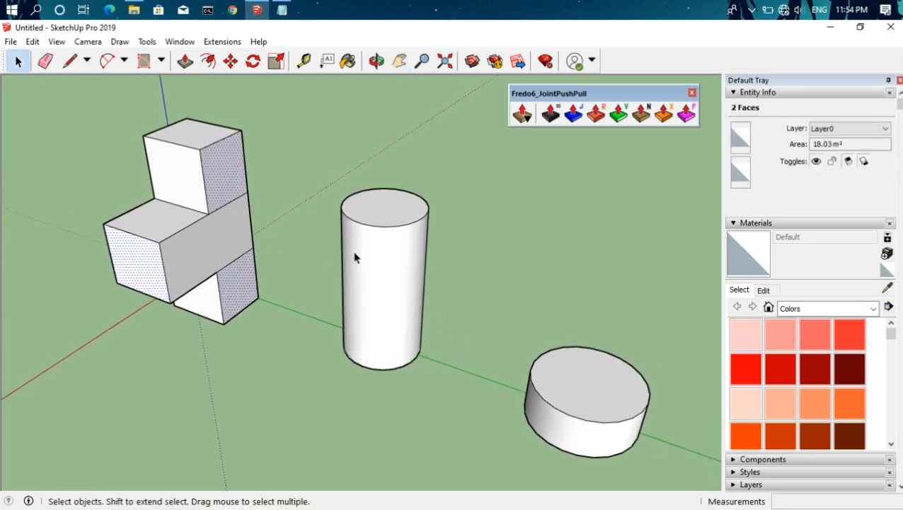
pyautogui.click(642, 113)
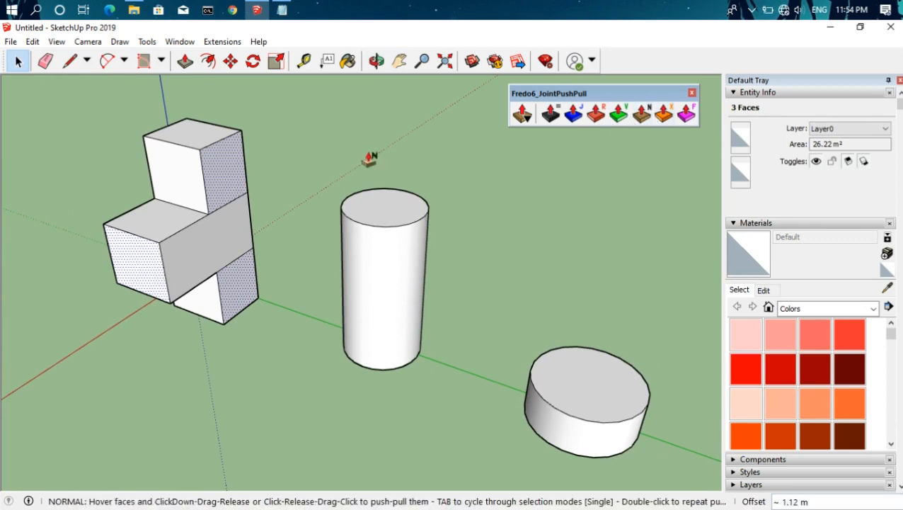
pyautogui.moveTo(237, 169); pyautogui.dragTo(264, 172)
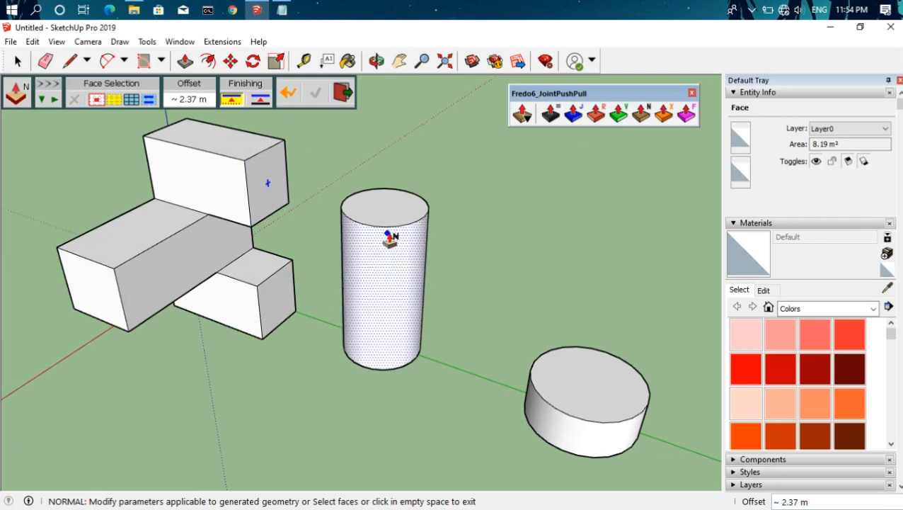
# Push the tall cylinder's curved side outward by about 1.17 m with JointPushPull Normal, and inspect the separate ribs
pyautogui.moveTo(388, 234); pyautogui.dragTo(401, 251)
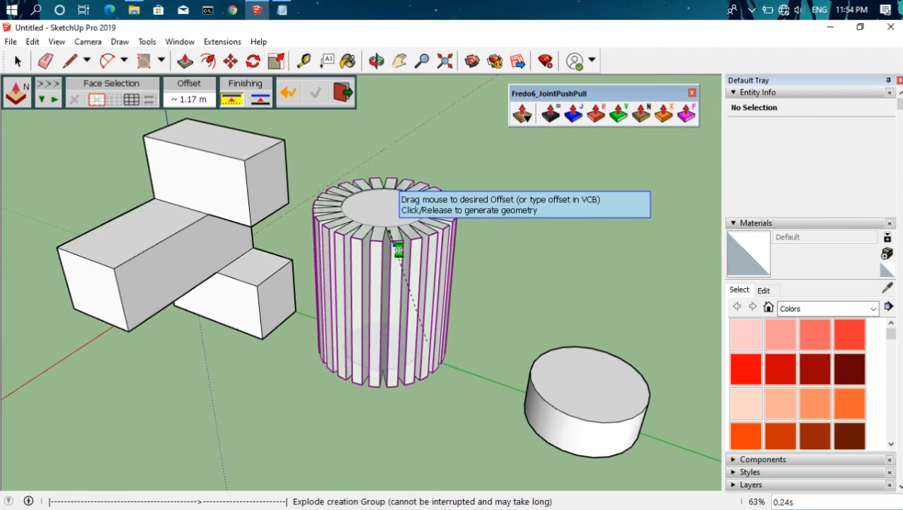
pyautogui.scroll(2, 406, 249)
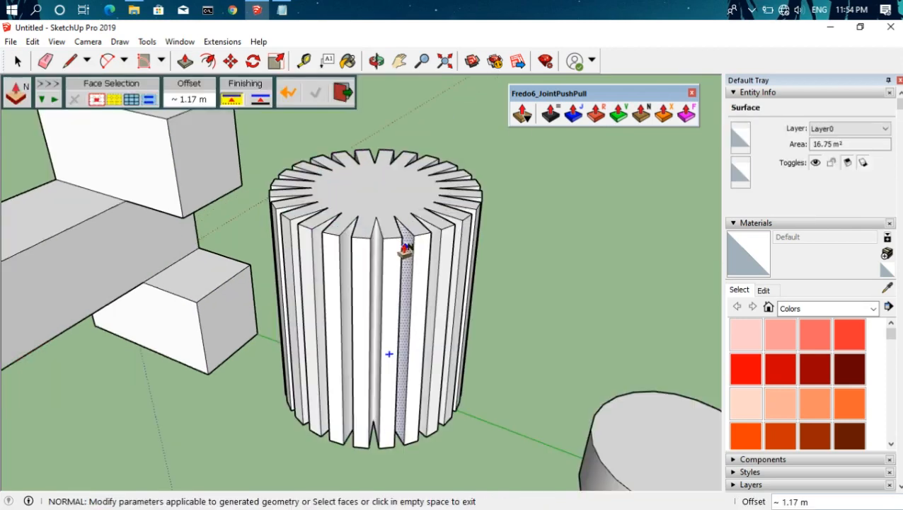
pyautogui.scroll(-2, 406, 249)
pyautogui.scroll(-2, 405, 248)
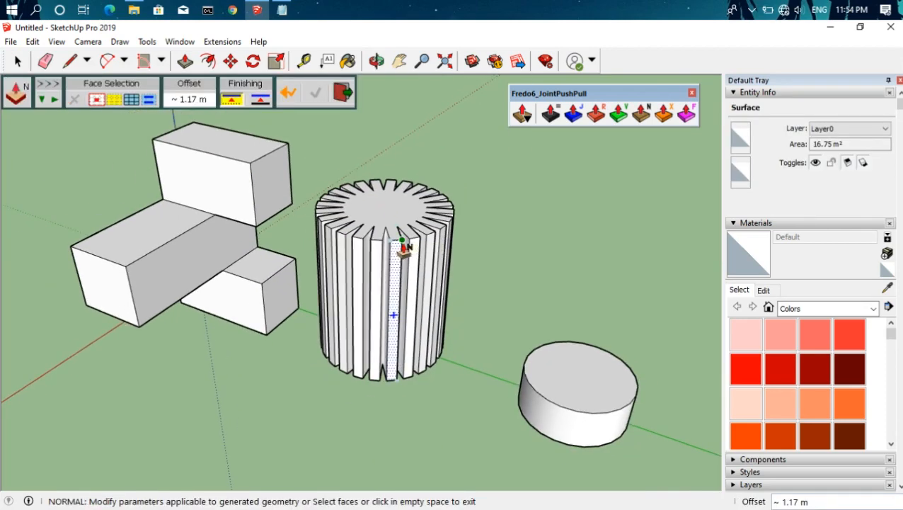
# With Joint Push Pull, offset the rounded block's curved face outward about 0.81 m and the short cylinder's side inward 0.80 m
pyautogui.keyDown('shift'); pyautogui.moveTo(405, 248); pyautogui.dragTo(410, 256, button='middle'); pyautogui.keyUp('shift')
pyautogui.keyDown('shift'); pyautogui.moveTo(522, 281); pyautogui.dragTo(383, 246, button='middle'); pyautogui.keyUp('shift')
pyautogui.keyDown('shift'); pyautogui.moveTo(581, 365); pyautogui.dragTo(269, 157, button='middle'); pyautogui.keyUp('shift')
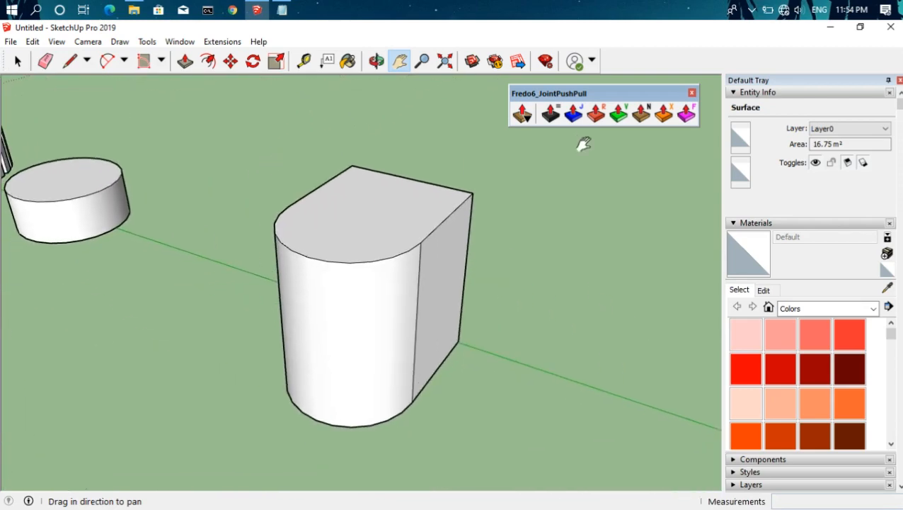
pyautogui.click(395, 260)
pyautogui.moveTo(395, 260); pyautogui.dragTo(430, 303)
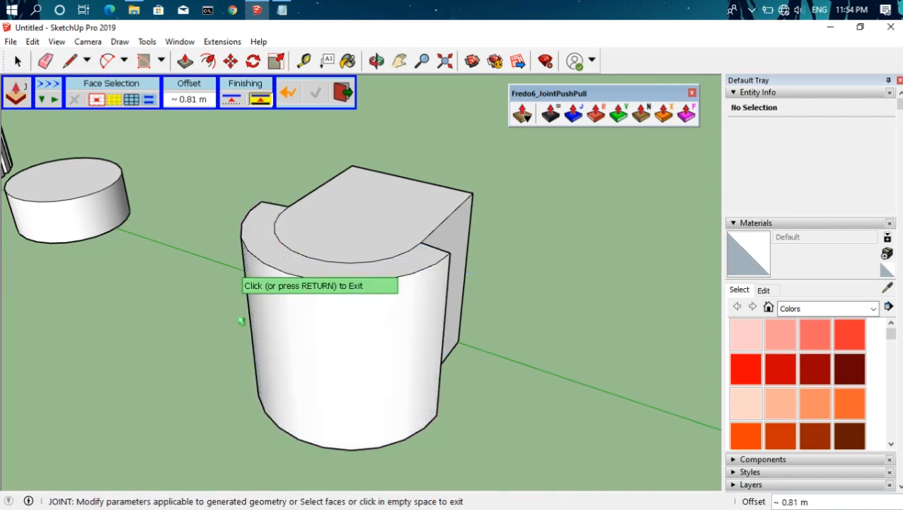
pyautogui.moveTo(89, 213)
pyautogui.mouseDown()
pyautogui.moveTo(122, 219)
pyautogui.moveTo(95, 203)
pyautogui.moveTo(81, 208)
pyautogui.moveTo(86, 202)
pyautogui.mouseUp()
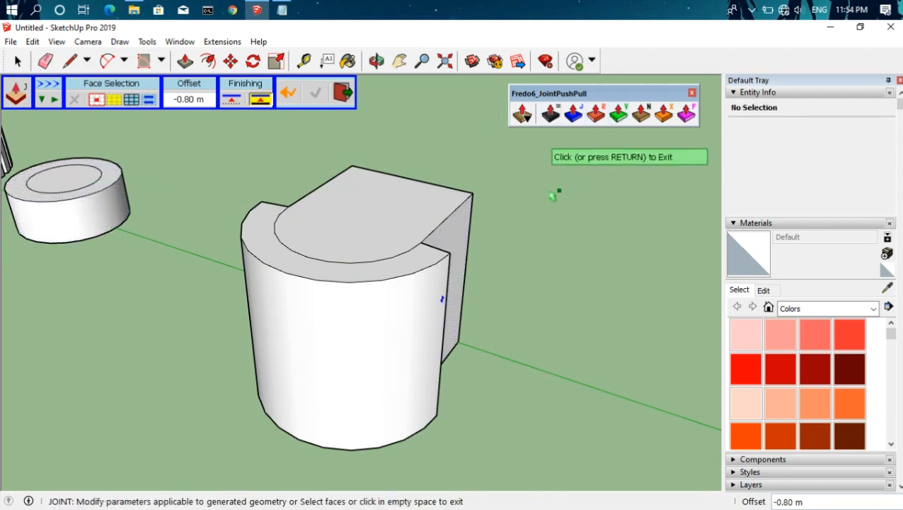
# Raise the rounded block's top face by 1.05 m with JointPushPull Normal
pyautogui.click(641, 116)
pyautogui.moveTo(363, 233); pyautogui.dragTo(369, 198)
pyautogui.moveTo(473, 302); pyautogui.dragTo(453, 275, button='middle')
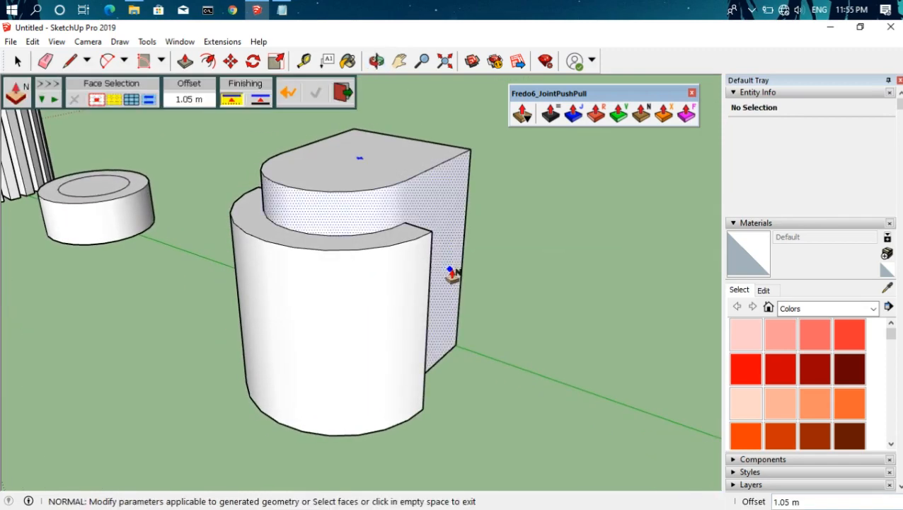
# Apply Round Push Pull to all six faces of the plain box, trying an inward offset of about 0.20 m
pyautogui.keyDown('shift'); pyautogui.moveTo(493, 316); pyautogui.dragTo(528, 316, button='middle'); pyautogui.keyUp('shift')
pyautogui.moveTo(528, 316); pyautogui.dragTo(194, 230)
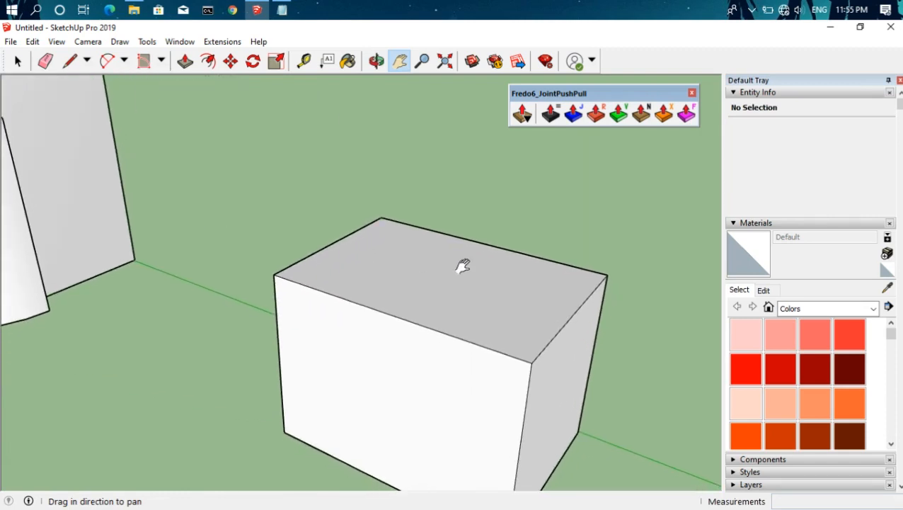
pyautogui.moveTo(659, 276); pyautogui.dragTo(552, 257)
pyautogui.scroll(-2, 551, 278)
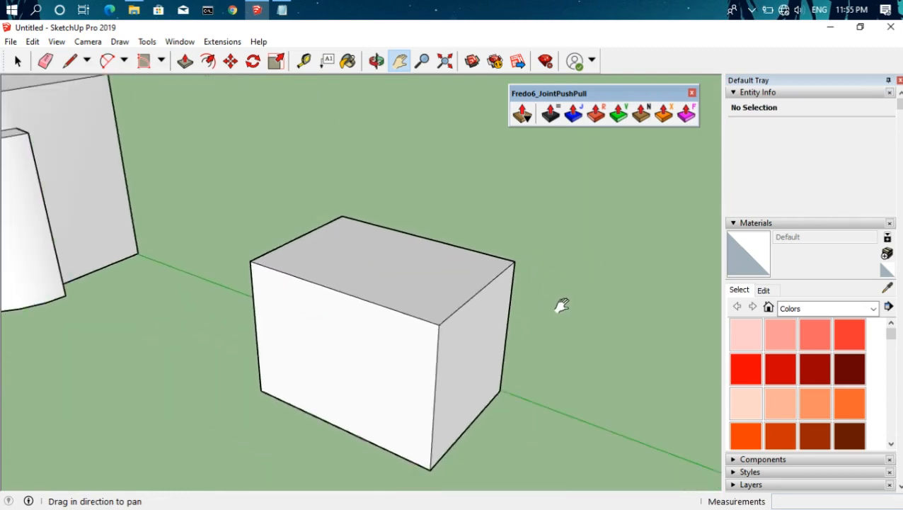
pyautogui.moveTo(570, 320); pyautogui.dragTo(531, 283)
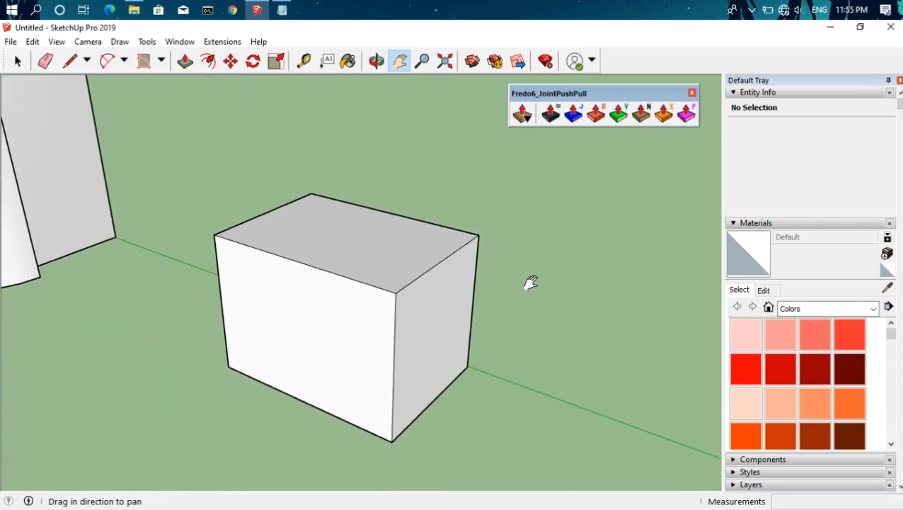
pyautogui.click(596, 117)
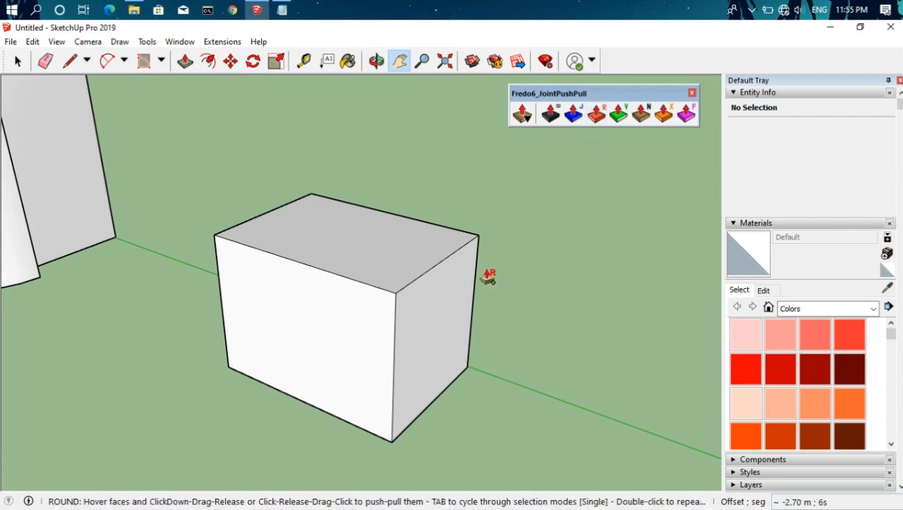
pyautogui.rightClick(425, 282)
pyautogui.click(446, 299)
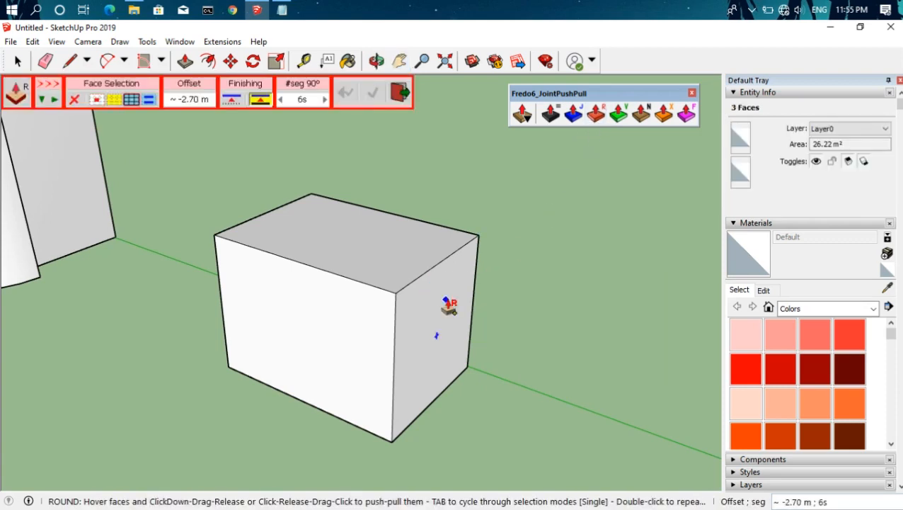
pyautogui.click(402, 285)
pyautogui.click(393, 278)
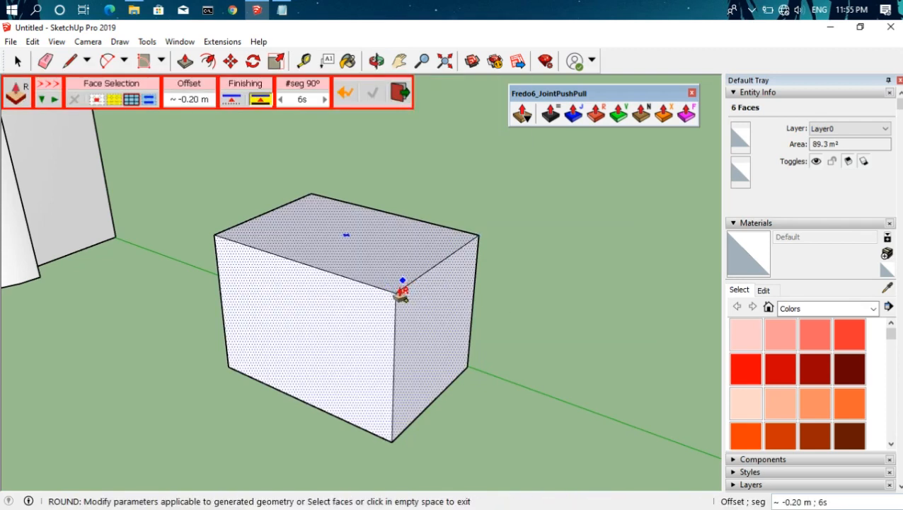
# Push all faces of the box outward by about 0.38 m with Round Push Pull, and inspect the rounded edges
pyautogui.moveTo(388, 277); pyautogui.dragTo(370, 252)
pyautogui.moveTo(374, 264); pyautogui.dragTo(539, 245, button='middle')
pyautogui.moveTo(462, 264); pyautogui.dragTo(323, 309, button='middle')
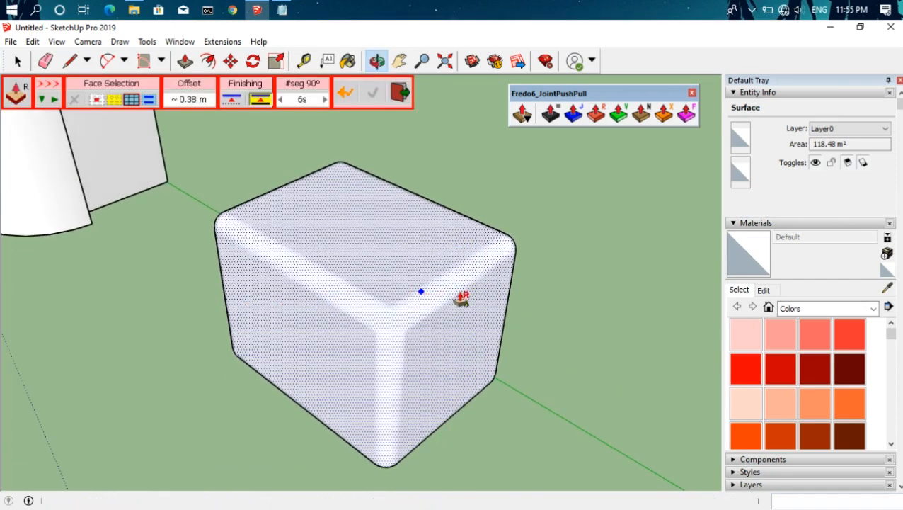
pyautogui.press('space')
pyautogui.click(595, 269)
pyautogui.moveTo(417, 308); pyautogui.dragTo(349, 271, button='middle')
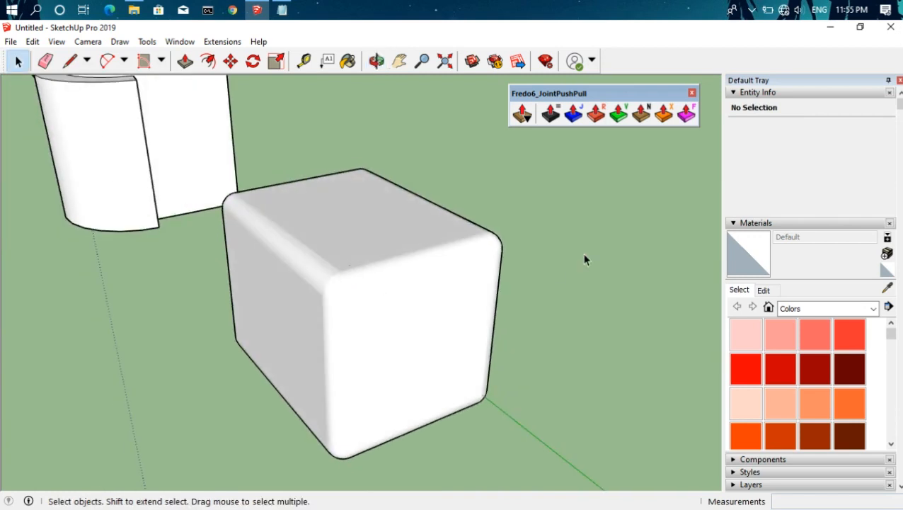
# Raise the stepped block's taller top face 2.44 m along the Z axis with Vector Push Pull in single-face selection mode
pyautogui.scroll(-3, 612, 310)
pyautogui.keyDown('shift'); pyautogui.moveTo(604, 326); pyautogui.dragTo(563, 304, button='middle'); pyautogui.keyUp('shift')
pyautogui.moveTo(563, 304); pyautogui.dragTo(286, 296)
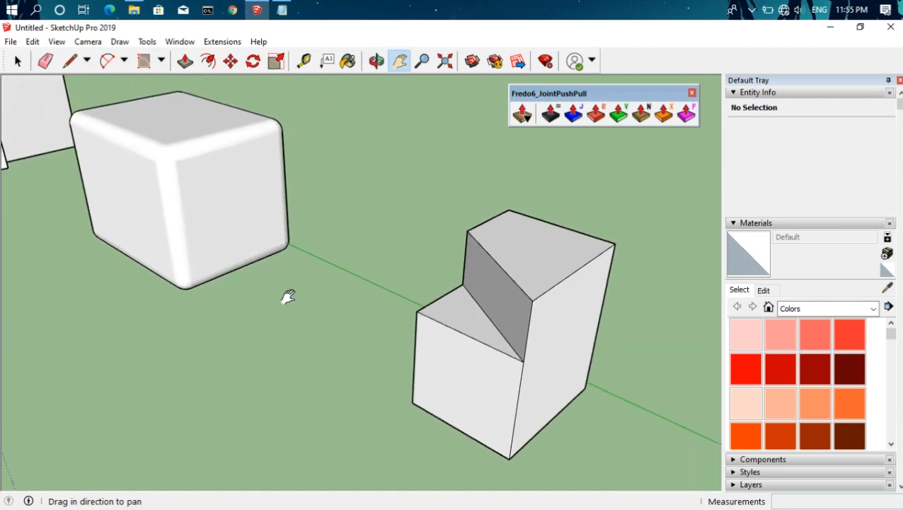
pyautogui.scroll(-2, 499, 292)
pyautogui.scroll(-3, 565, 212)
pyautogui.moveTo(595, 200); pyautogui.dragTo(572, 206)
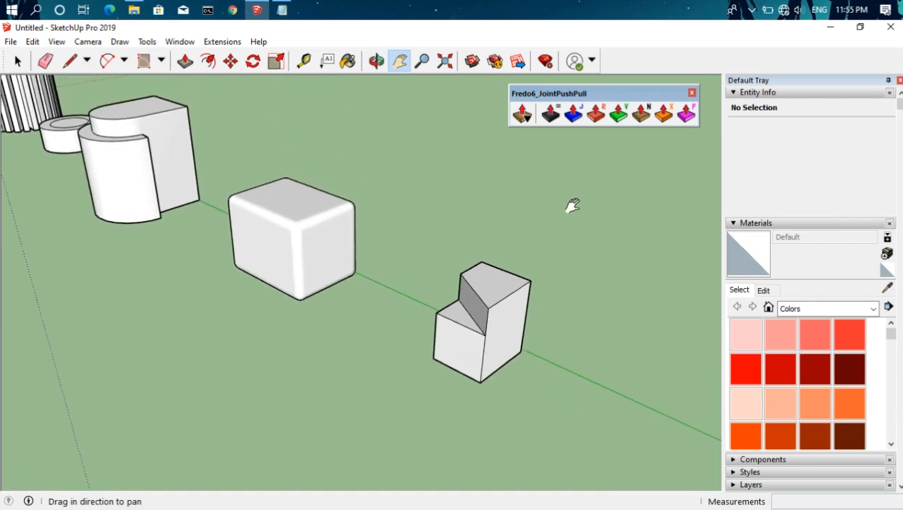
pyautogui.click(618, 123)
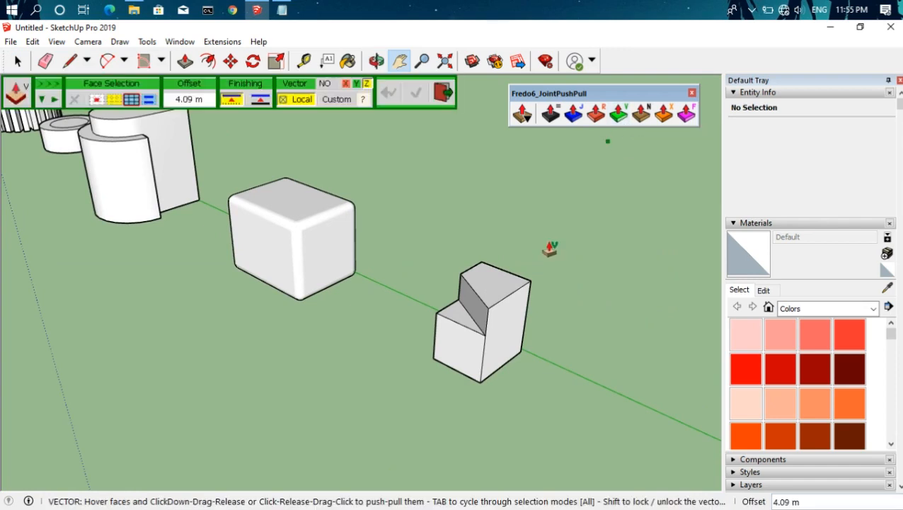
pyautogui.rightClick(497, 281)
pyautogui.click(520, 286)
pyautogui.moveTo(493, 281); pyautogui.dragTo(490, 218)
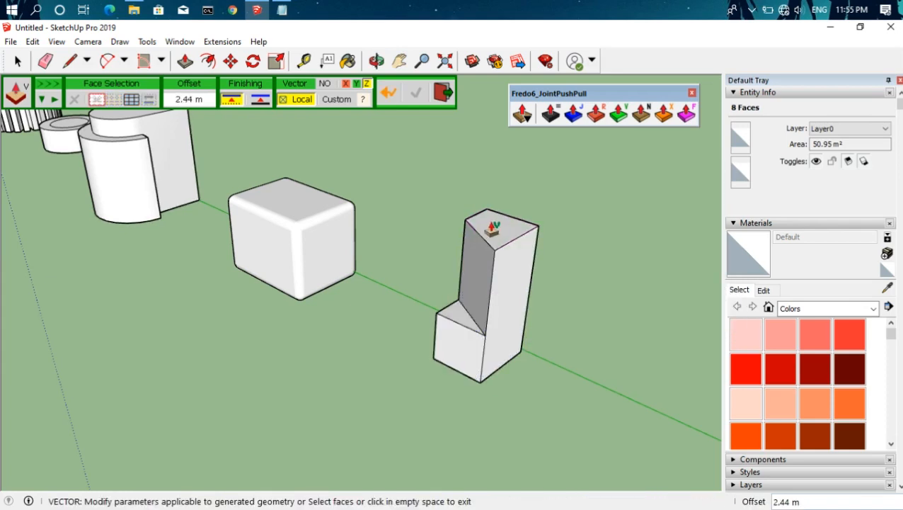
# Switch the Vector Push Pull direction to the X axis and pull the stepped block's lower front face outward
pyautogui.click(346, 83)
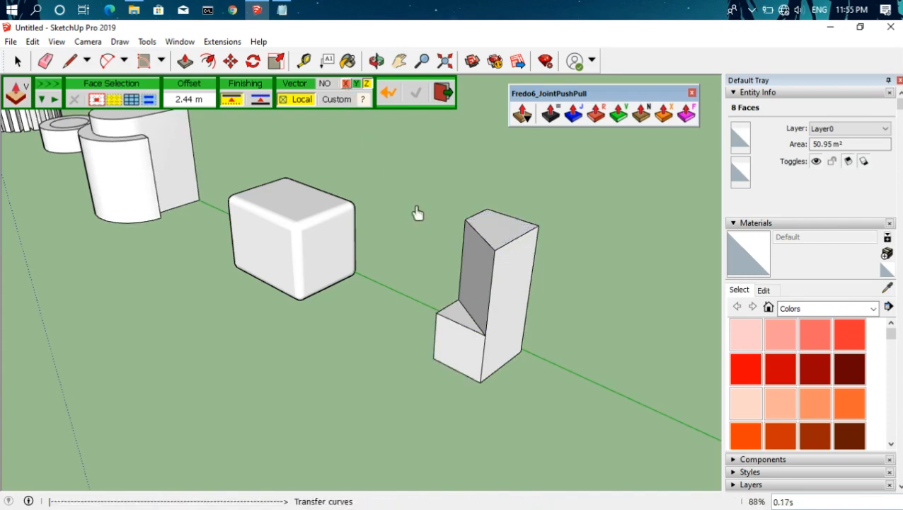
pyautogui.click(462, 247)
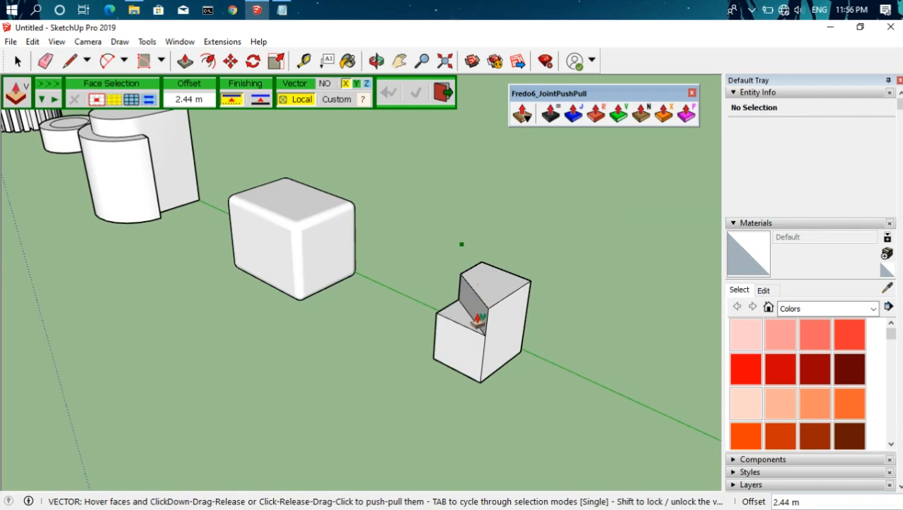
pyautogui.click(460, 346)
pyautogui.moveTo(461, 345); pyautogui.dragTo(365, 384)
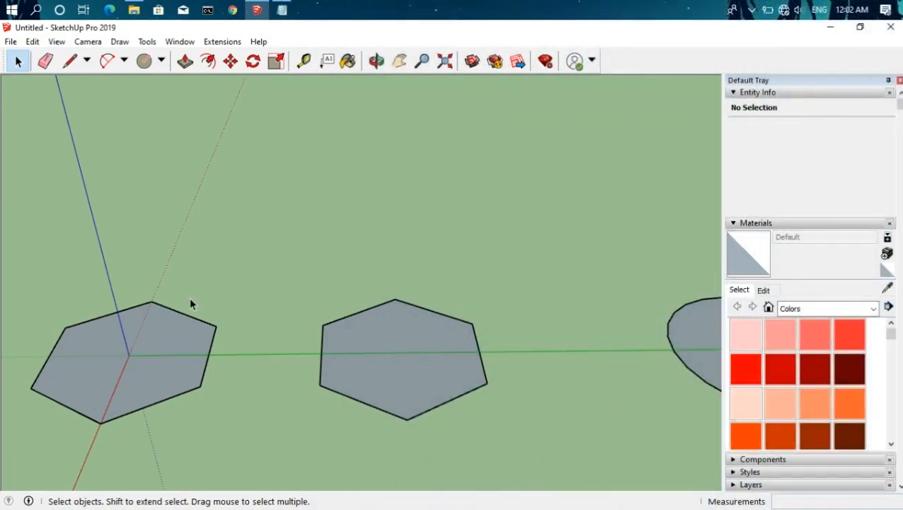
# Select both hexagon faces and start Multiple Offsets on them with the Constant offset method
pyautogui.click(165, 345)
pyautogui.keyDown('shift'); pyautogui.click(356, 352); pyautogui.keyUp('shift')
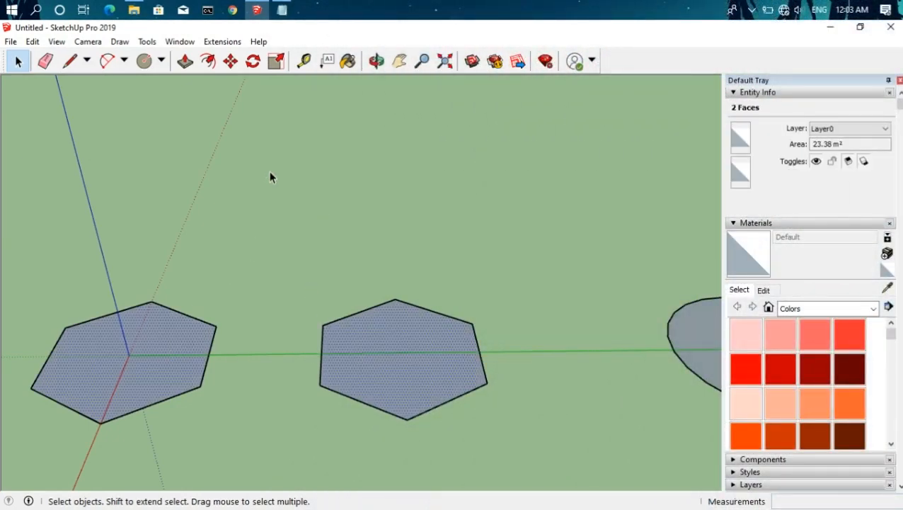
pyautogui.click(222, 42)
pyautogui.click(233, 75)
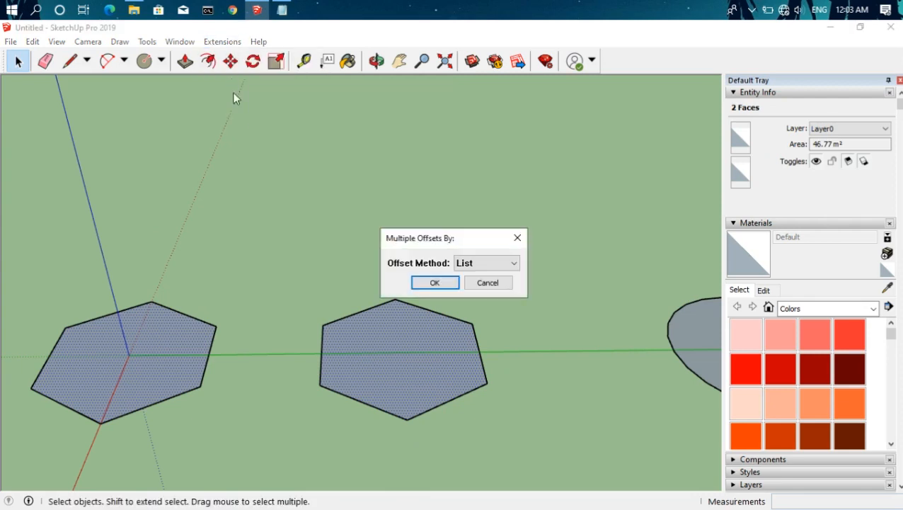
pyautogui.click(487, 263)
pyautogui.click(475, 275)
pyautogui.click(439, 283)
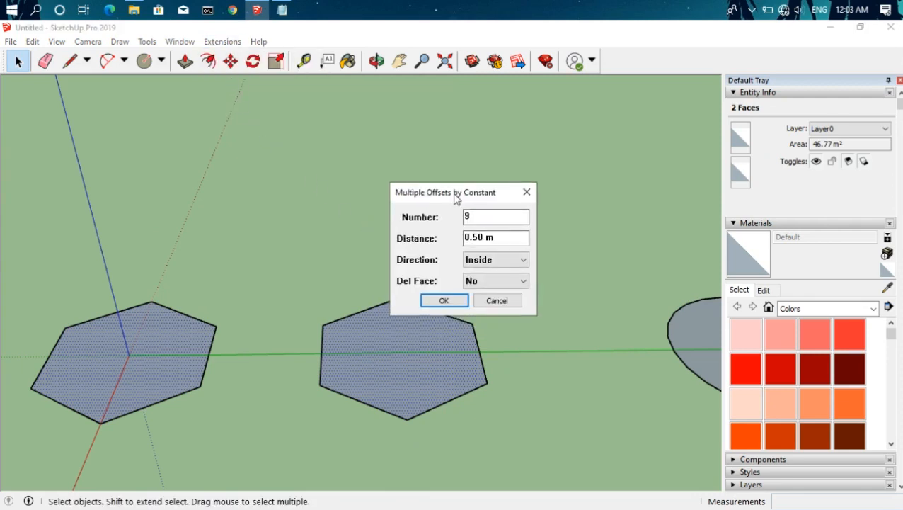
# Create 5 offsets at a distance of 1 m inside both hexagons, keeping the faces
pyautogui.moveTo(456, 198); pyautogui.dragTo(471, 163)
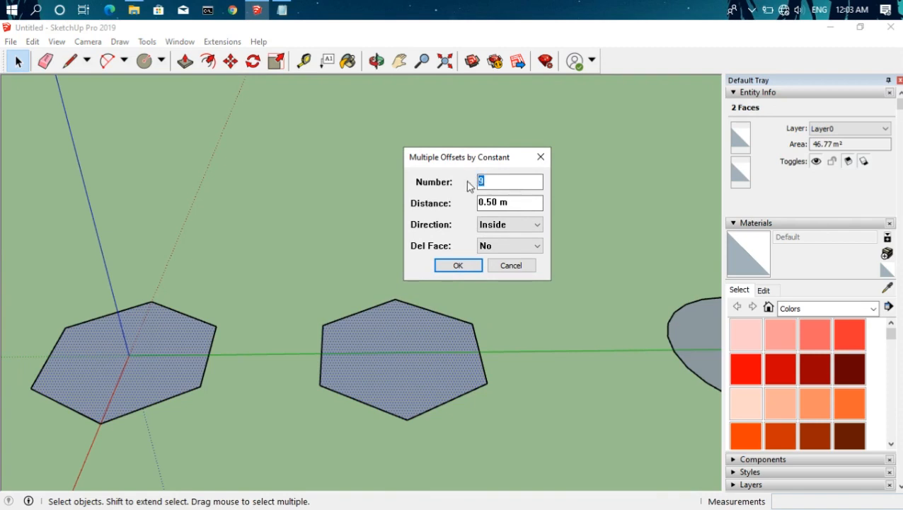
pyautogui.write('5')
pyautogui.doubleClick(497, 202)
pyautogui.write('1')
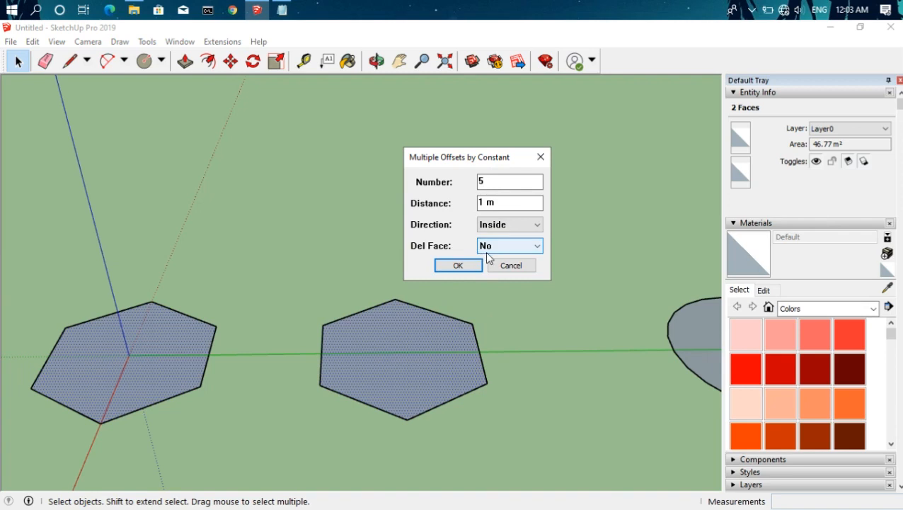
pyautogui.click(466, 268)
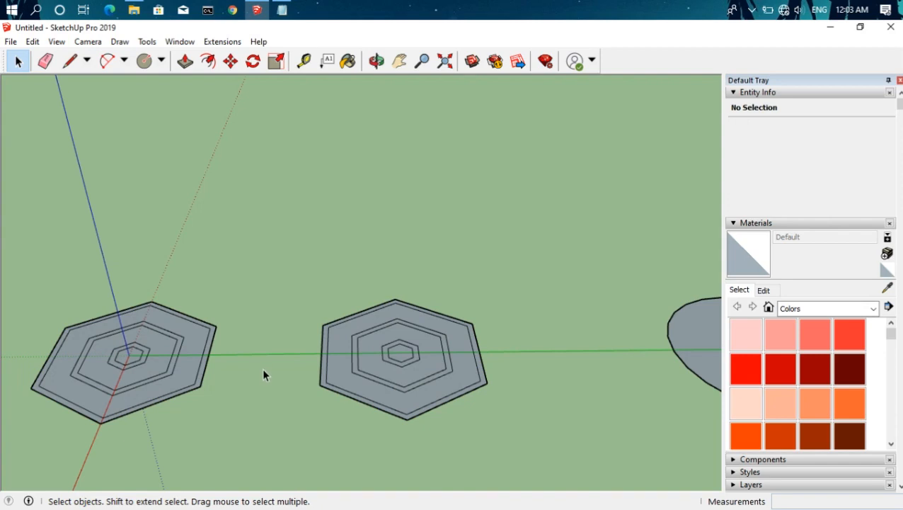
# Add 3 inside offsets to the circle's face with Multiple Offsets by Constant at a distance of 0.50 m
pyautogui.press('h')
pyautogui.moveTo(532, 347); pyautogui.dragTo(85, 338)
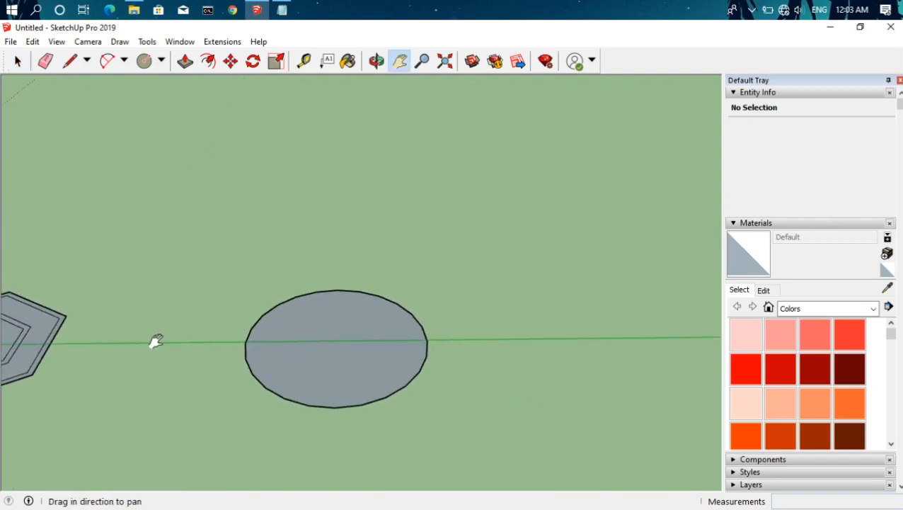
pyautogui.scroll(3, 356, 382)
pyautogui.press('space')
pyautogui.click(356, 379)
pyautogui.click(341, 297)
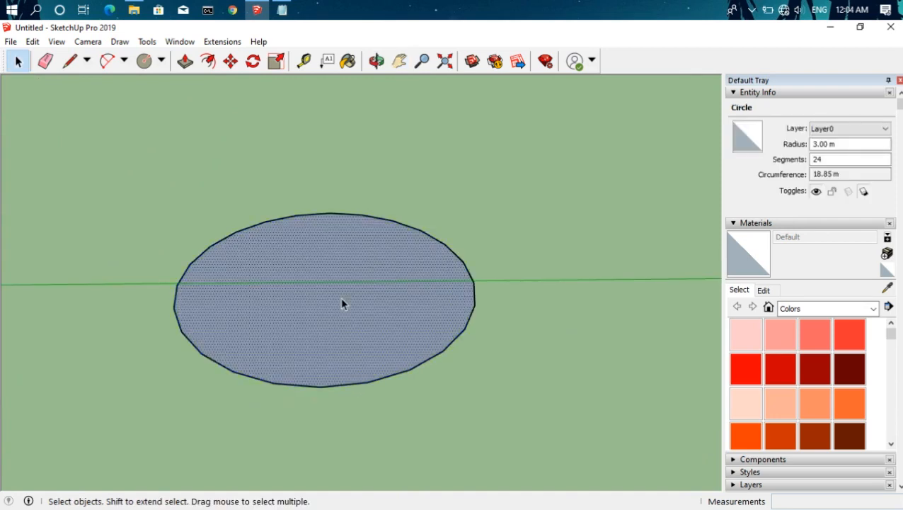
pyautogui.click(218, 42)
pyautogui.click(237, 76)
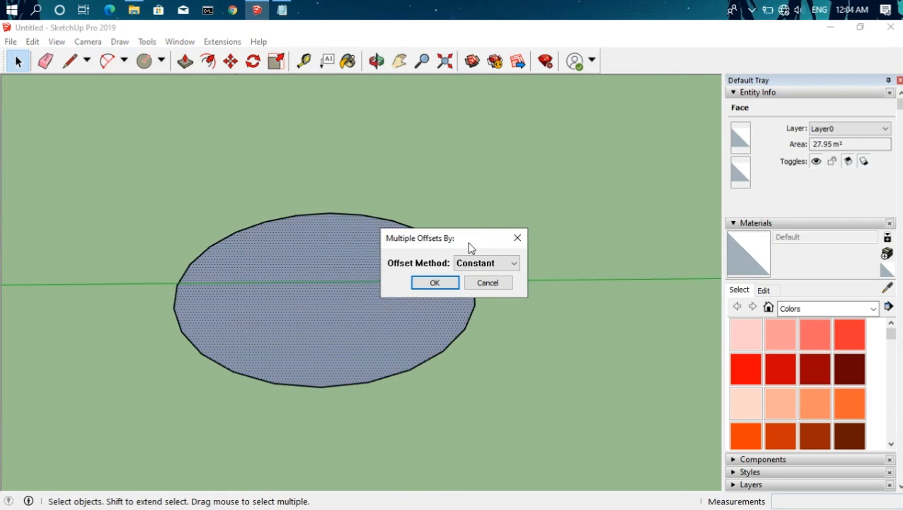
pyautogui.moveTo(459, 238); pyautogui.dragTo(582, 128)
pyautogui.click(570, 170)
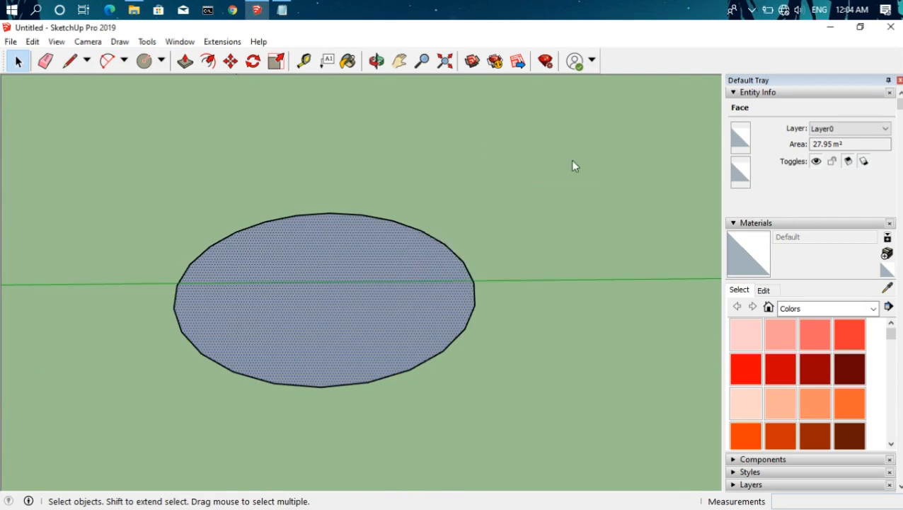
pyautogui.moveTo(446, 206); pyautogui.dragTo(579, 120)
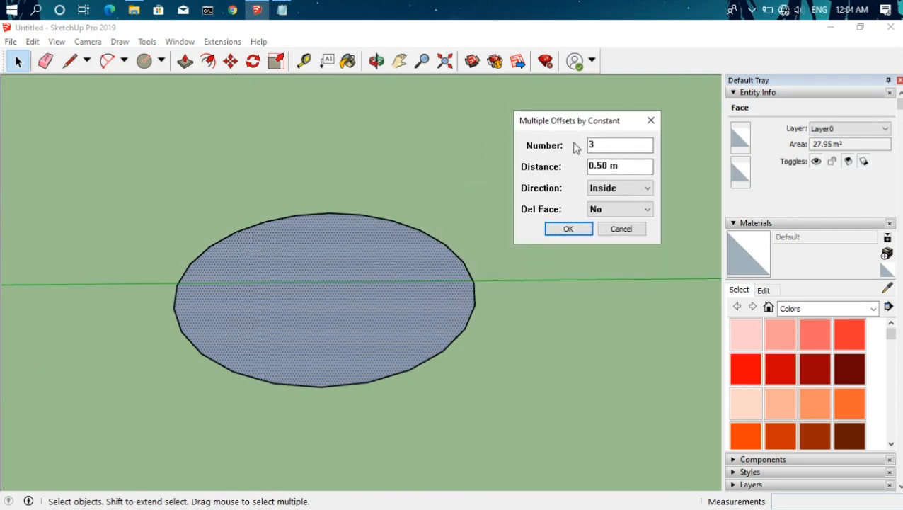
pyautogui.click(569, 229)
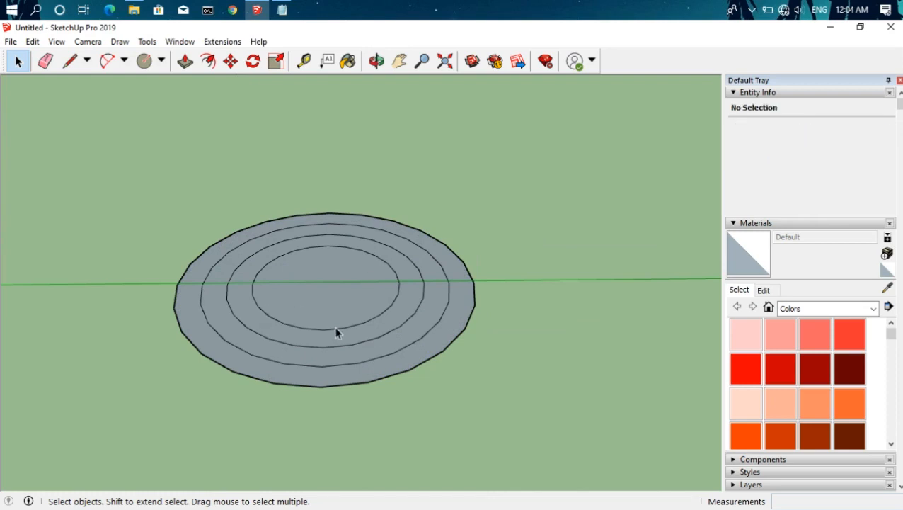
# Select the circle's innermost face and start Multiple Offsets on it with the Formula offset method
pyautogui.scroll(-3, 316, 269)
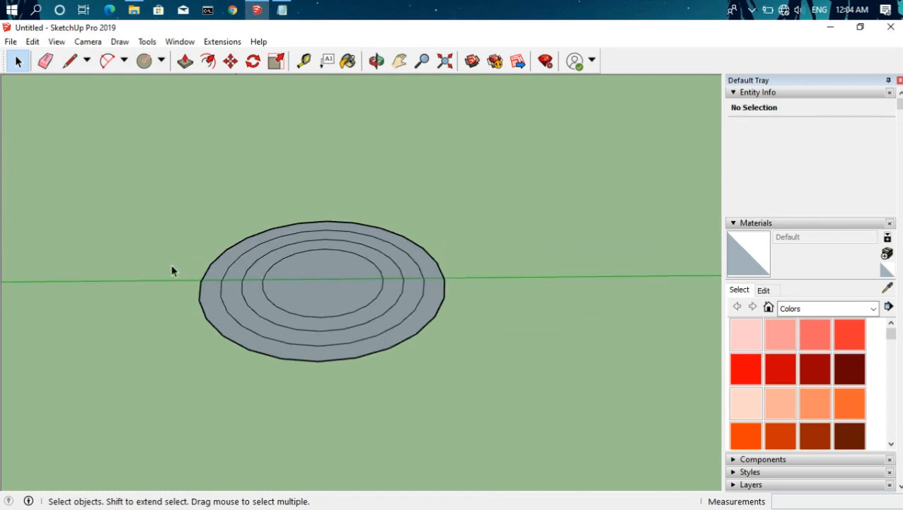
pyautogui.moveTo(191, 256); pyautogui.dragTo(164, 253, button='middle')
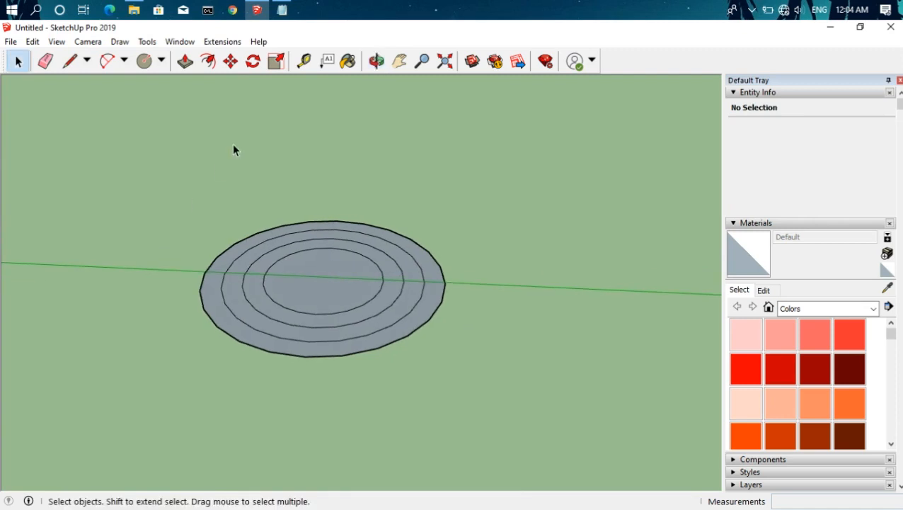
pyautogui.click(335, 274)
pyautogui.click(226, 43)
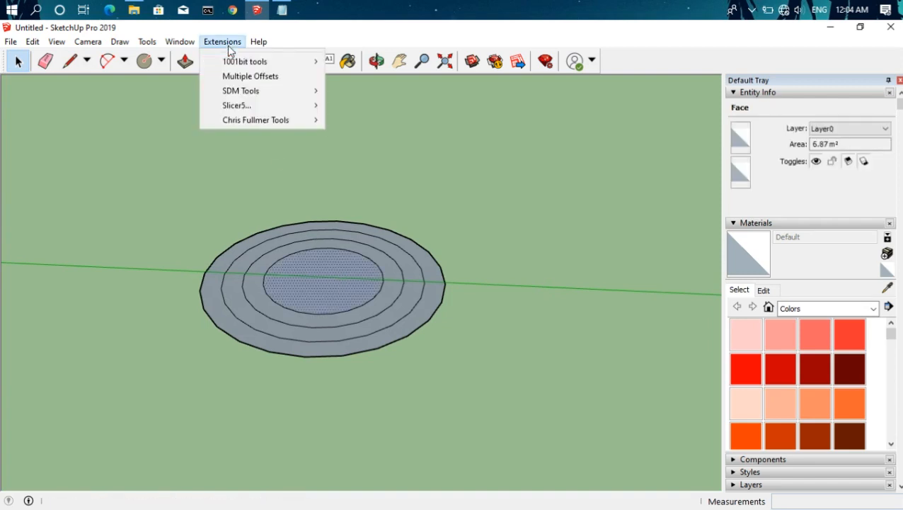
pyautogui.click(241, 76)
pyautogui.moveTo(462, 245); pyautogui.dragTo(527, 143)
pyautogui.click(557, 162)
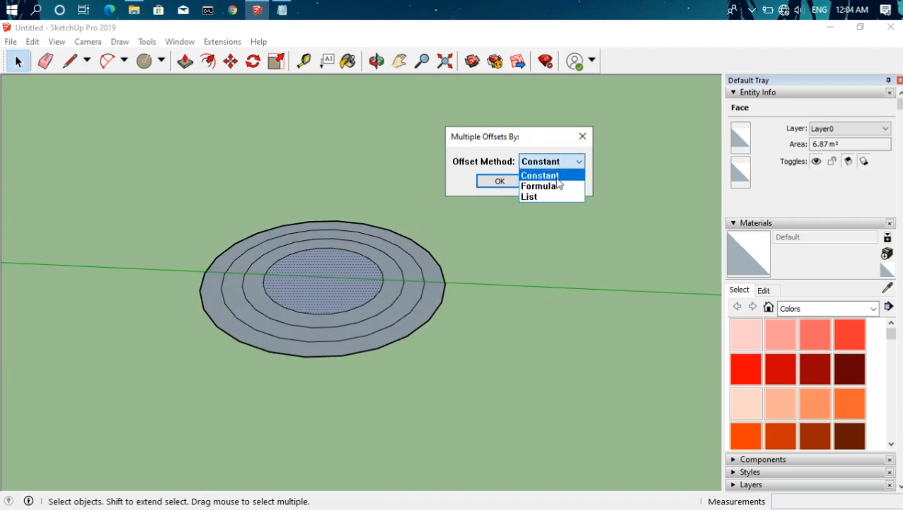
pyautogui.click(555, 186)
pyautogui.click(553, 162)
pyautogui.click(570, 197)
pyautogui.click(553, 162)
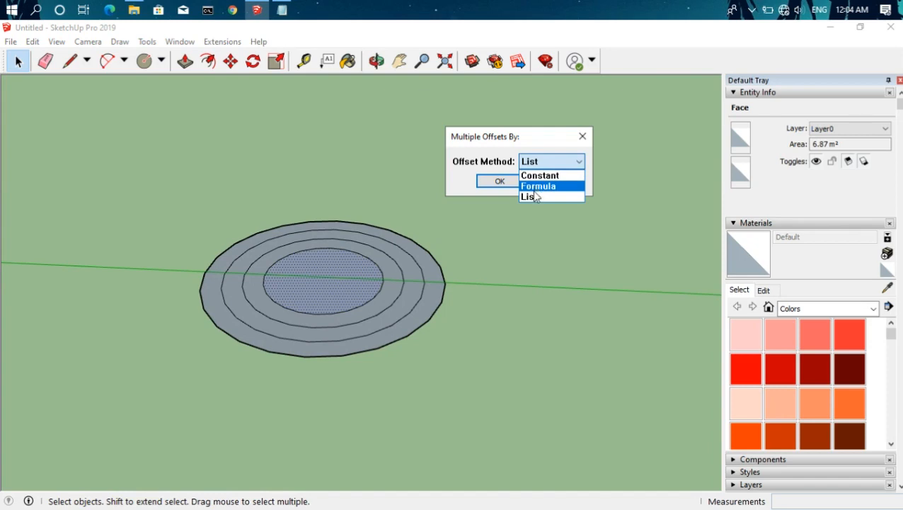
pyautogui.click(533, 186)
pyautogui.click(504, 183)
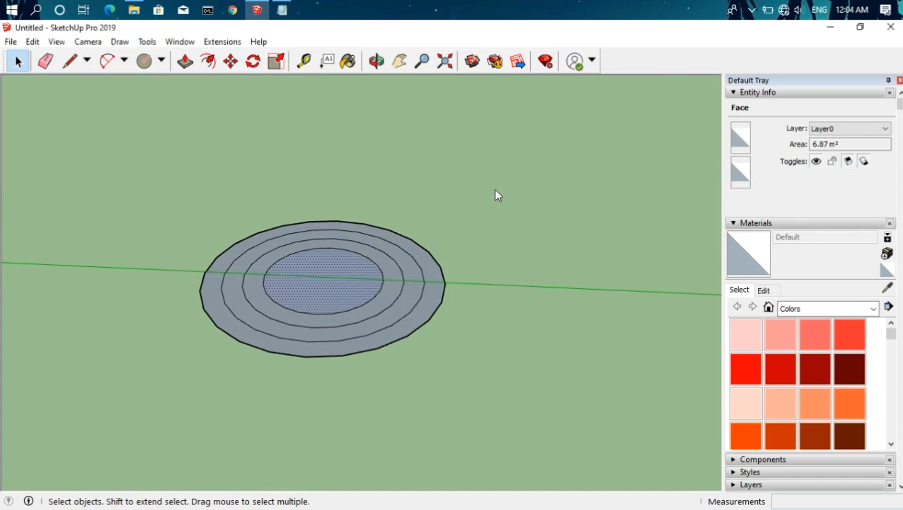
# Create 3 inside formula offsets with a distance of 0.50 m, the + operator and an increment of about 0.03 m, and inspect the rings
pyautogui.moveTo(409, 188); pyautogui.dragTo(499, 140)
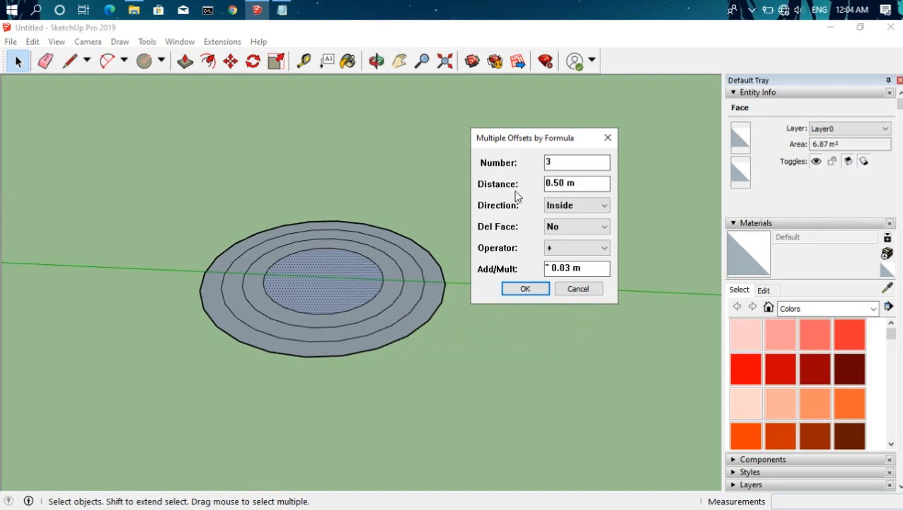
pyautogui.click(526, 288)
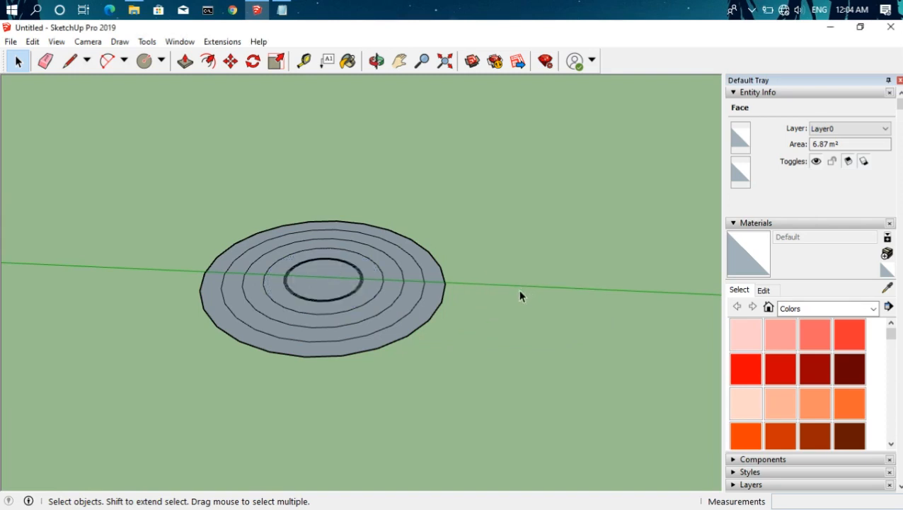
pyautogui.scroll(2, 326, 301)
pyautogui.scroll(3, 328, 302)
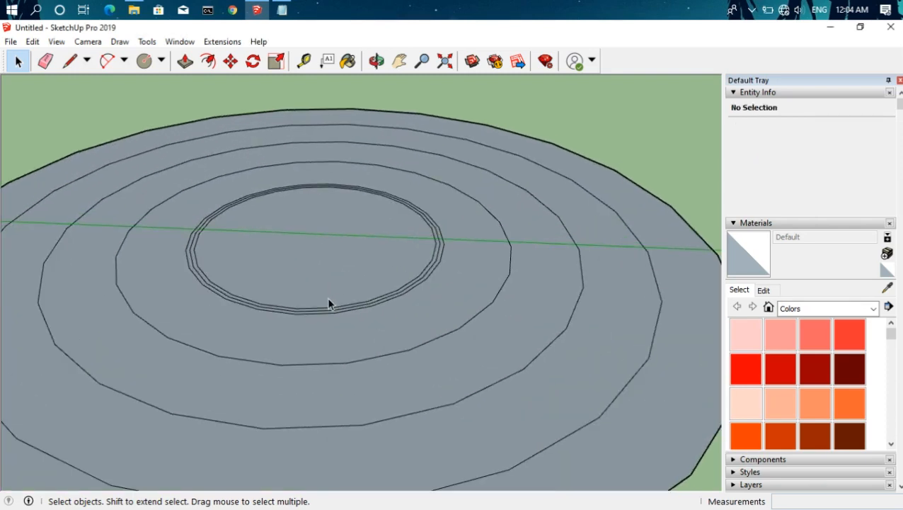
pyautogui.scroll(-5, 333, 310)
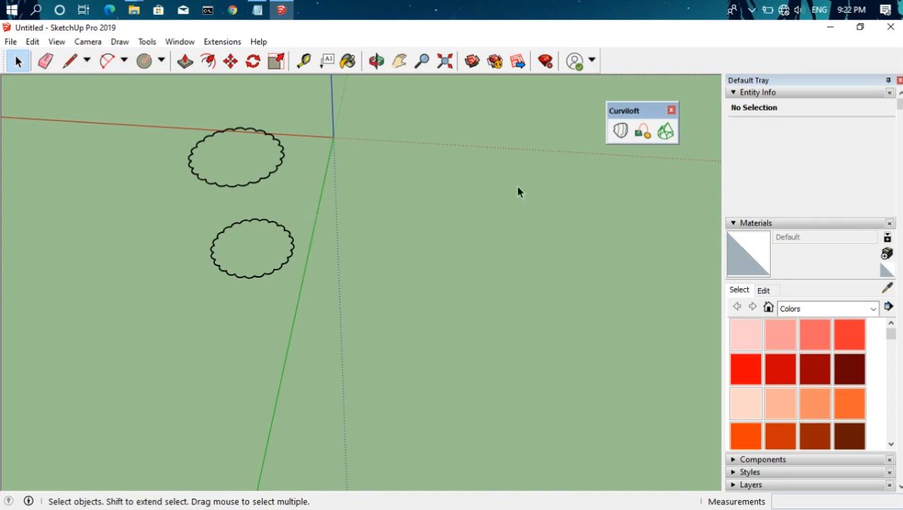
# Generate a Curviloft Loft by Spline between the two scalloped contours, selecting the lower one first
pyautogui.click(620, 130)
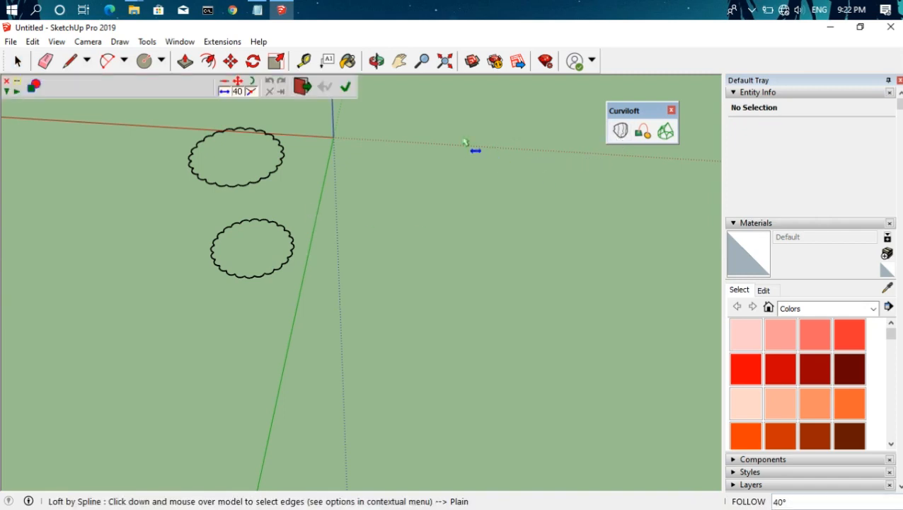
pyautogui.moveTo(294, 273); pyautogui.dragTo(201, 305)
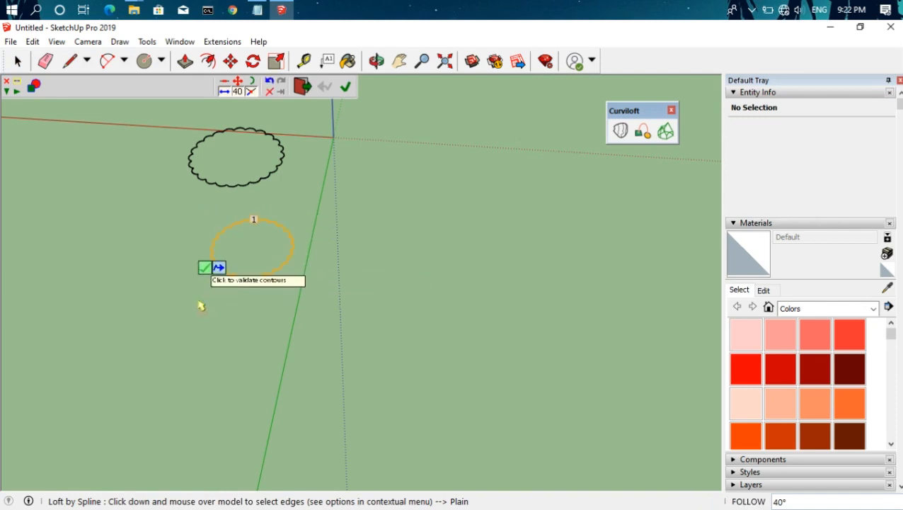
pyautogui.moveTo(298, 118); pyautogui.dragTo(173, 195)
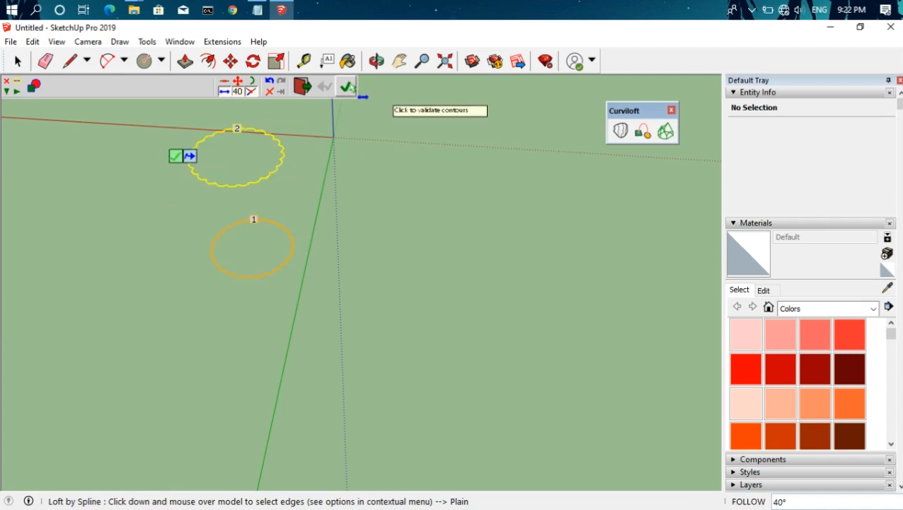
pyautogui.click(345, 86)
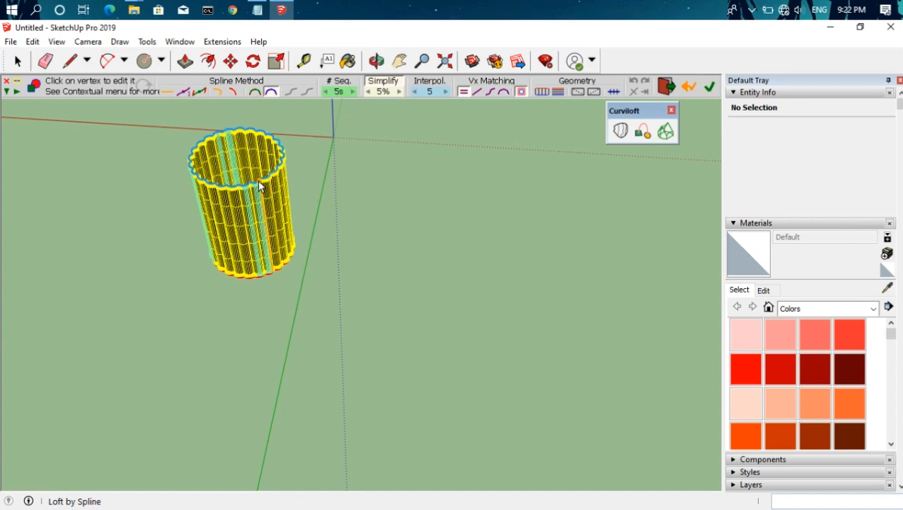
# Edit the fluted cylinder's loft junction with a twist of 8 multiples of 12 degrees, then generate it and leave Curviloft
pyautogui.click(259, 190)
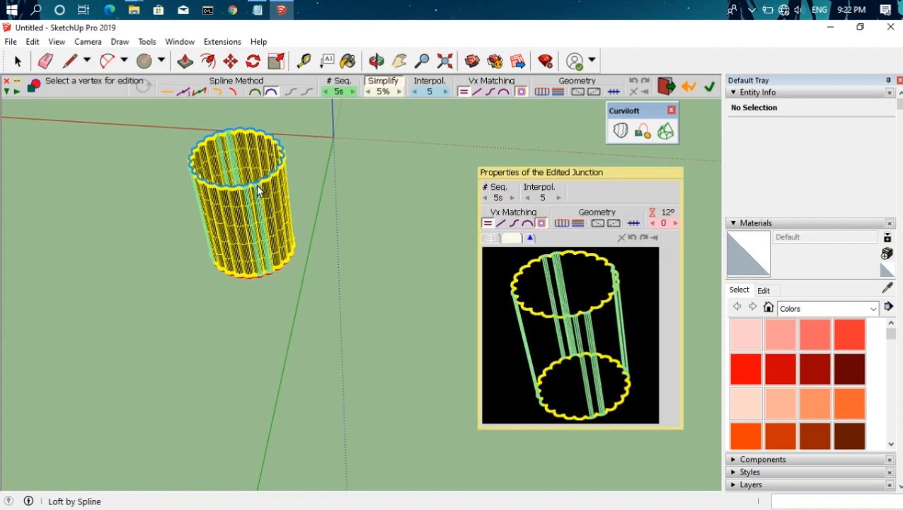
pyautogui.click(665, 223)
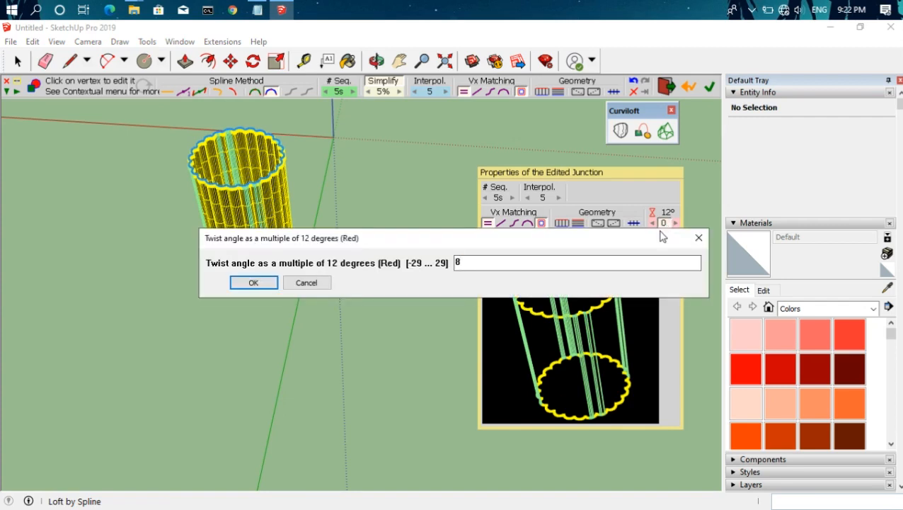
pyautogui.press('Return')
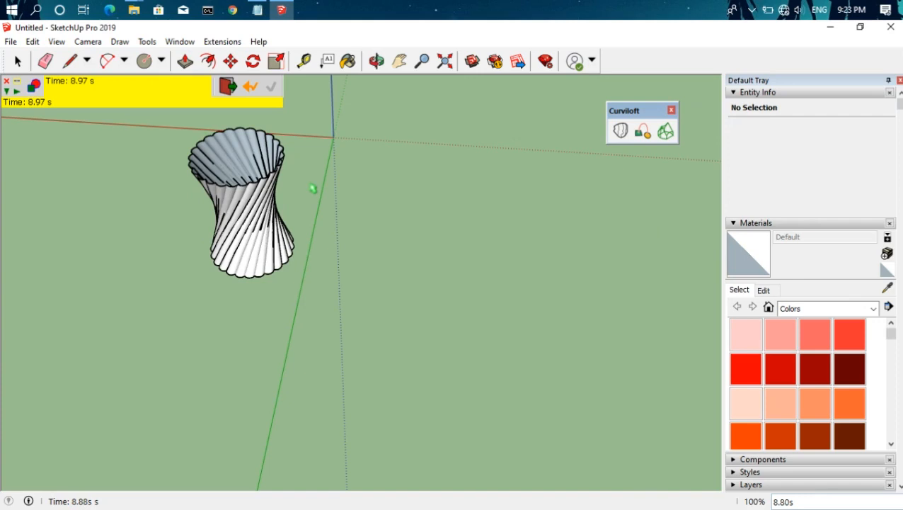
pyautogui.moveTo(128, 253); pyautogui.dragTo(140, 233, button='middle')
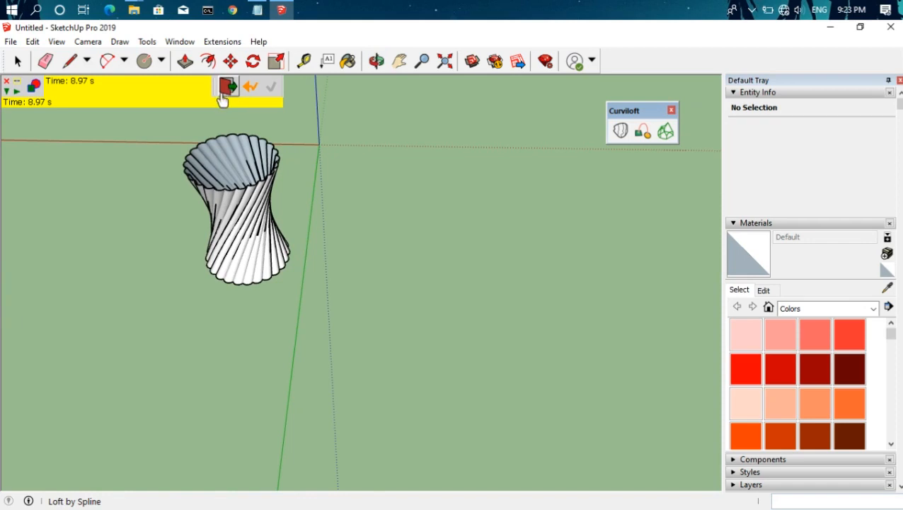
pyautogui.click(226, 88)
# Start Curviloft Loft along Path with the spiral curve as the rail and keep that selection
pyautogui.moveTo(114, 204); pyautogui.dragTo(409, 178, button='middle')
pyautogui.moveTo(409, 178); pyautogui.dragTo(433, 176)
pyautogui.moveTo(209, 190); pyautogui.dragTo(282, 168)
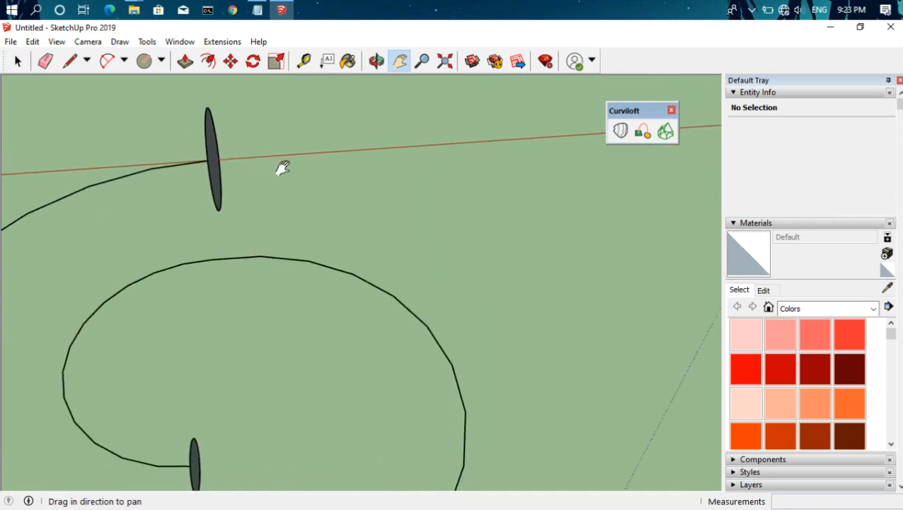
pyautogui.scroll(-4, 282, 177)
pyautogui.scroll(2, 268, 243)
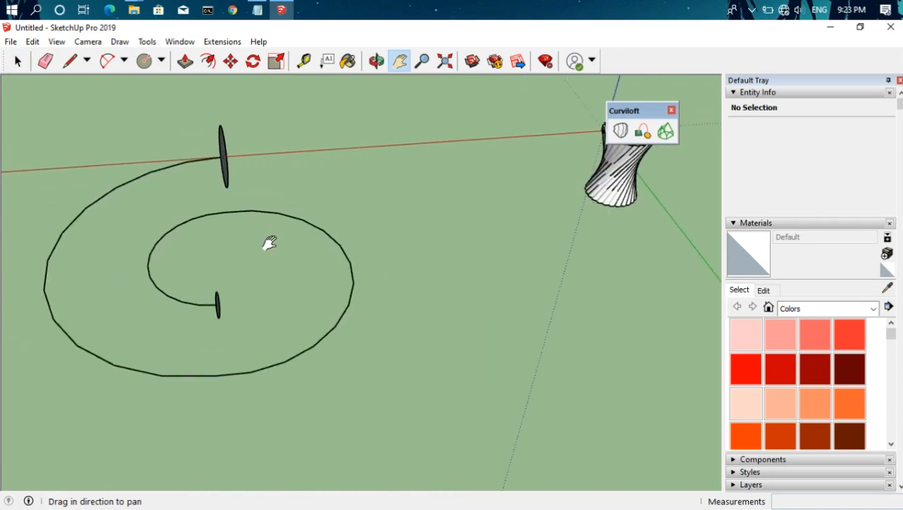
pyautogui.moveTo(391, 203); pyautogui.dragTo(368, 228, button='middle')
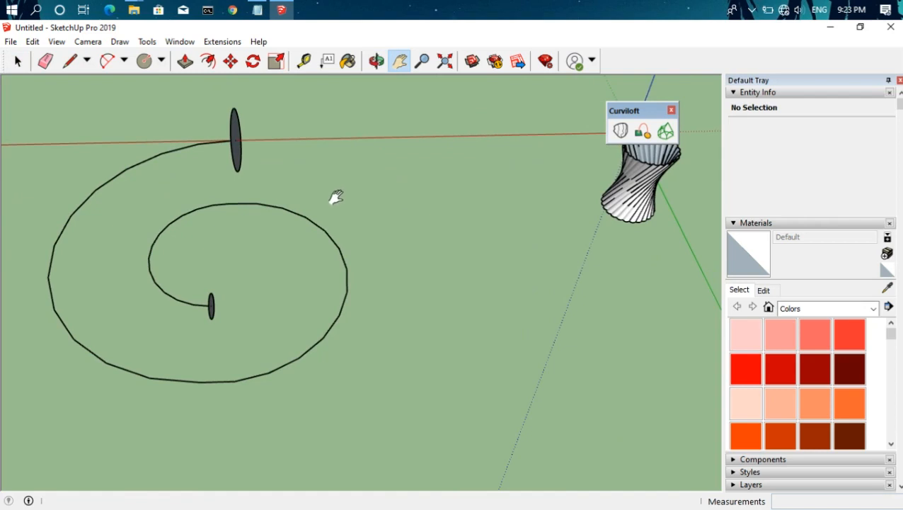
pyautogui.press('space')
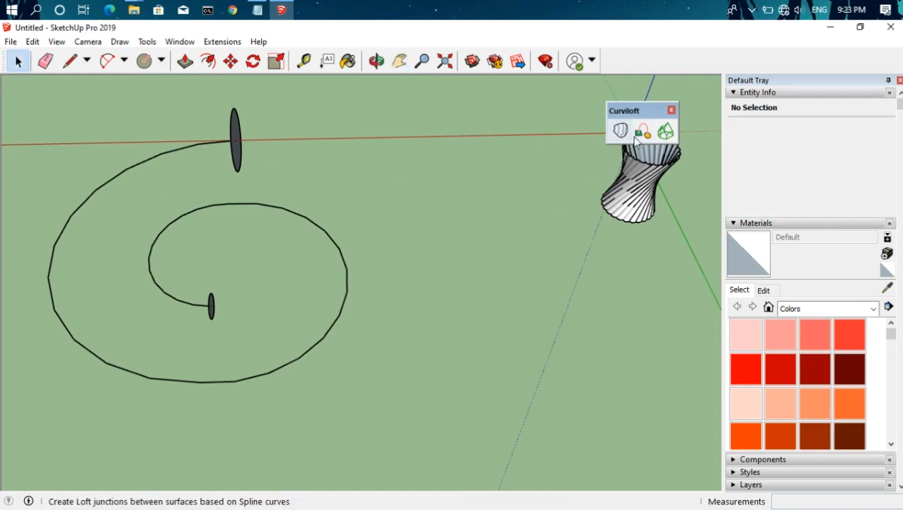
pyautogui.click(342, 256)
pyautogui.click(643, 131)
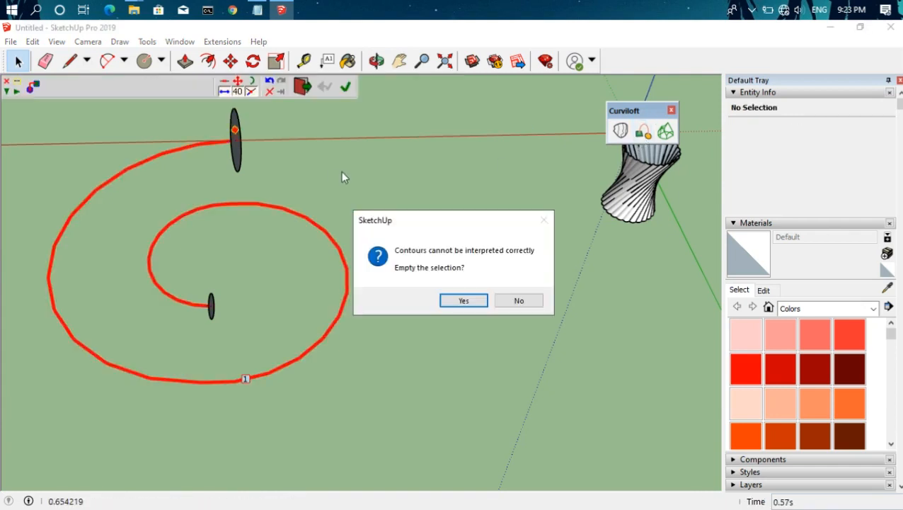
pyautogui.click(519, 301)
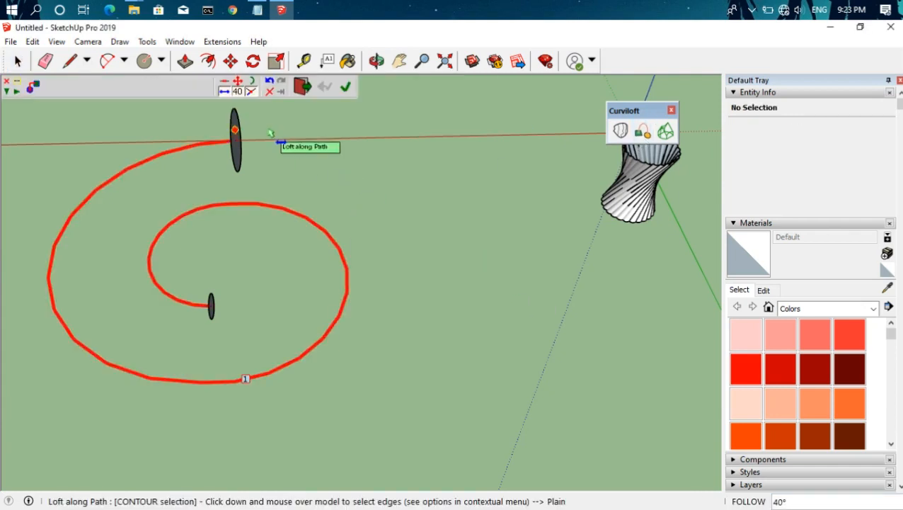
# Select the large and small circles at the spiral's ends as contours and generate the tapered tube along the path
pyautogui.click(238, 162)
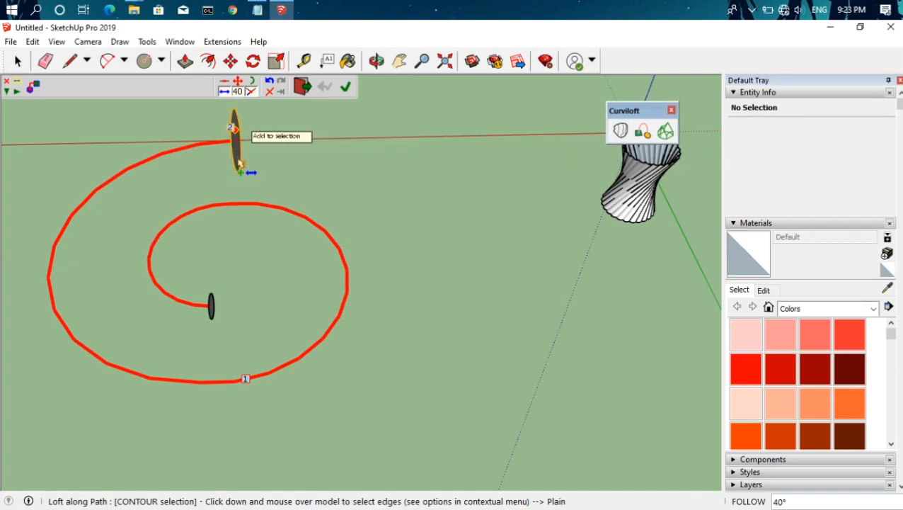
pyautogui.click(212, 308)
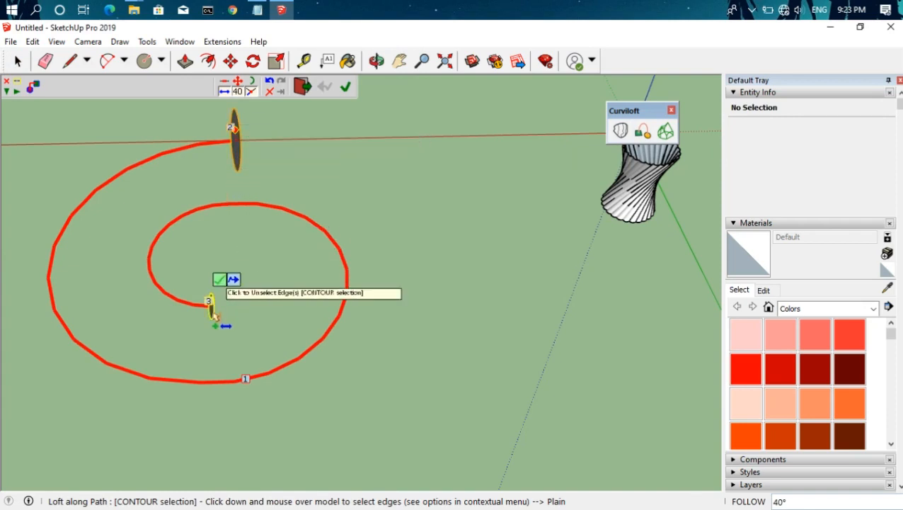
pyautogui.click(346, 87)
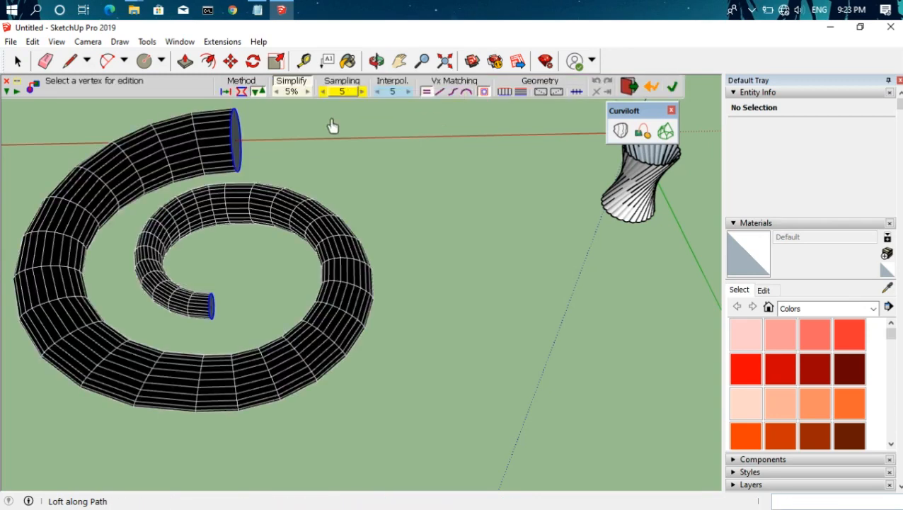
pyautogui.moveTo(463, 198); pyautogui.dragTo(341, 192, button='middle')
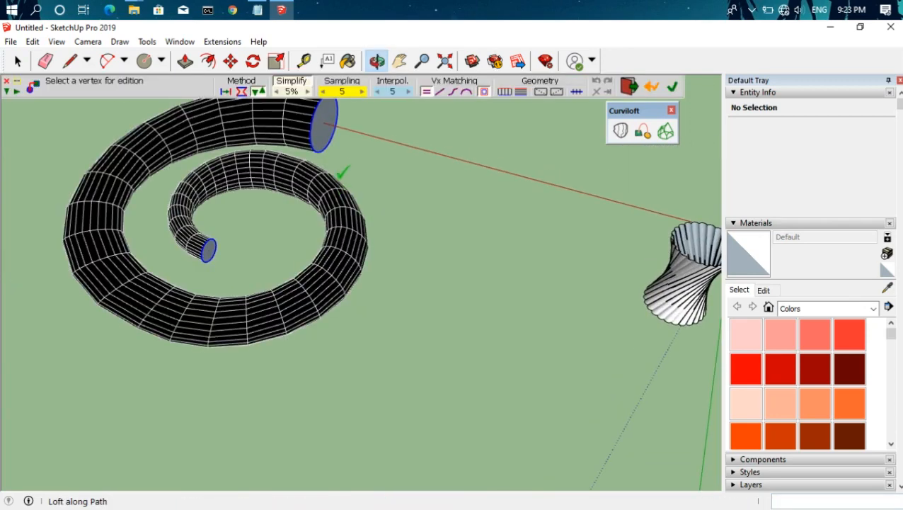
pyautogui.moveTo(345, 157); pyautogui.dragTo(409, 177, button='middle')
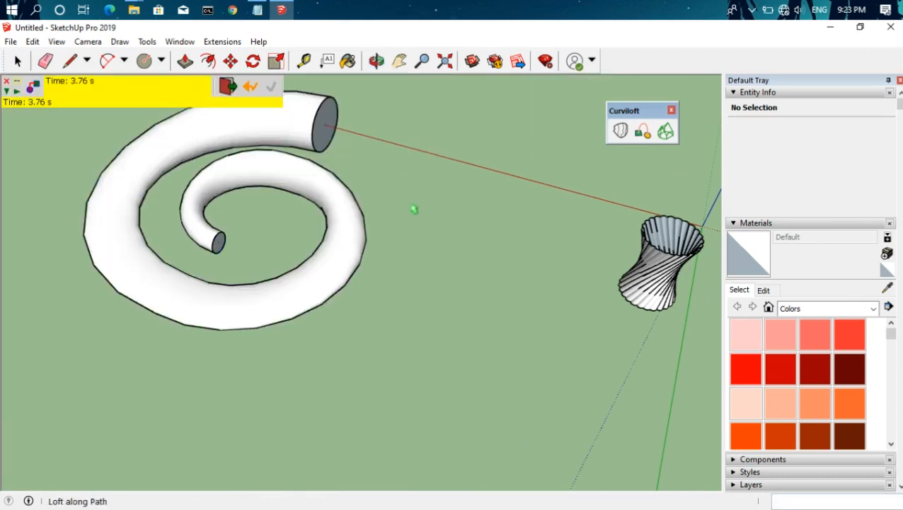
pyautogui.moveTo(418, 210); pyautogui.dragTo(401, 230, button='middle')
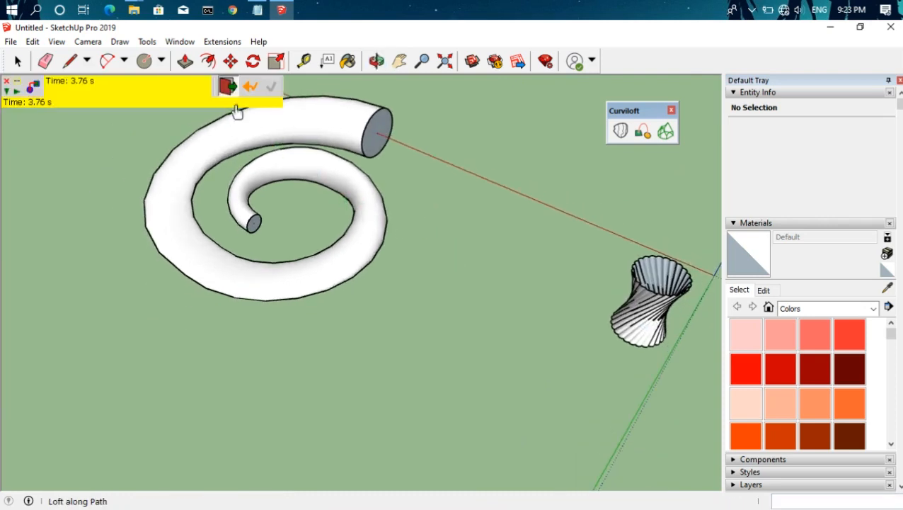
pyautogui.click(229, 86)
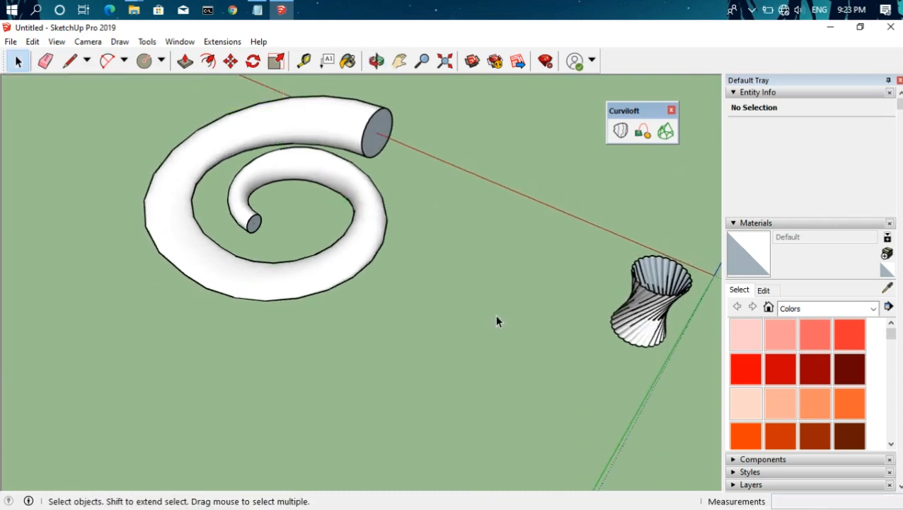
# Select all curved and straight edges of the tent-shaped wireframe for Curviloft Skinning and preview the skin
pyautogui.press('h')
pyautogui.moveTo(554, 328); pyautogui.dragTo(215, 201)
pyautogui.moveTo(452, 301); pyautogui.dragTo(387, 278)
pyautogui.scroll(1, 467, 307)
pyautogui.moveTo(538, 354); pyautogui.dragTo(584, 306, button='middle')
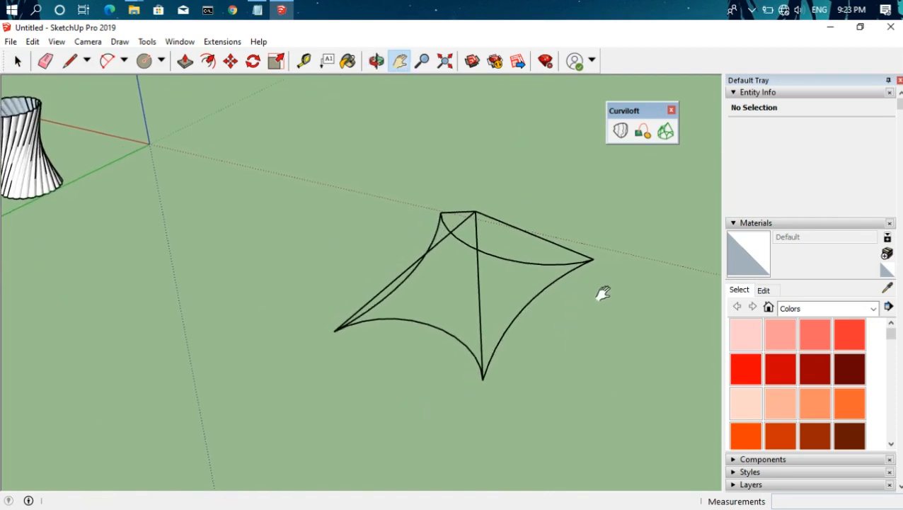
pyautogui.press('space')
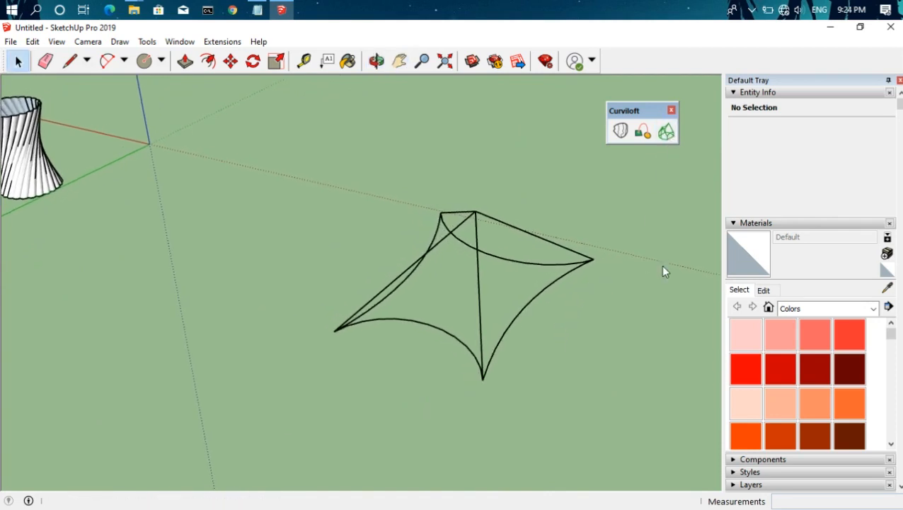
pyautogui.click(536, 303)
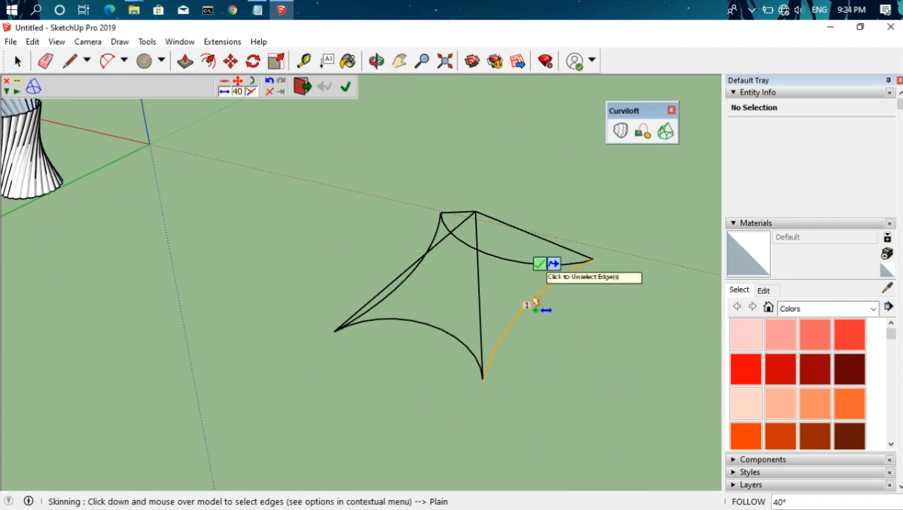
pyautogui.click(510, 226)
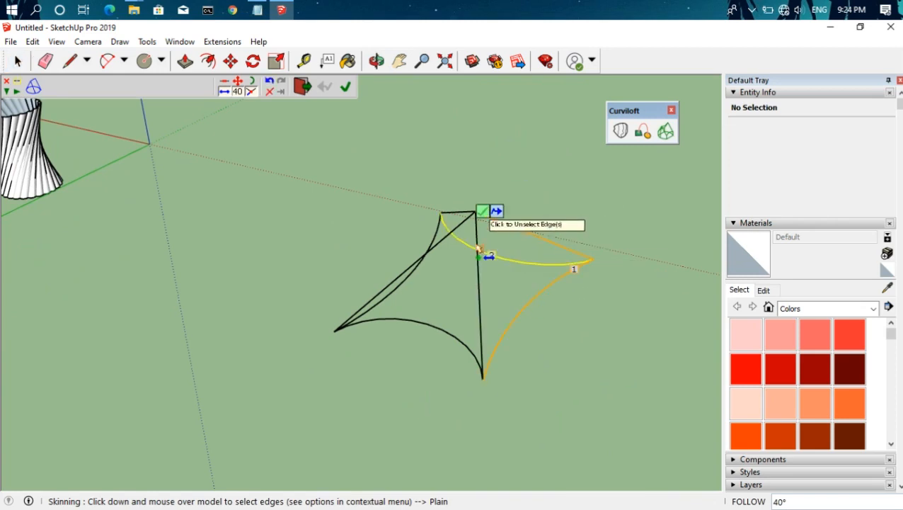
pyautogui.click(479, 262)
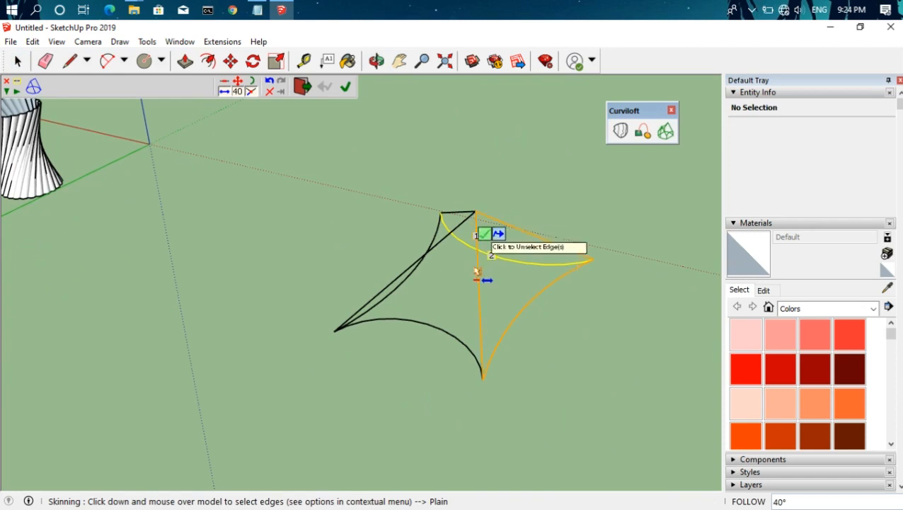
pyautogui.click(444, 243)
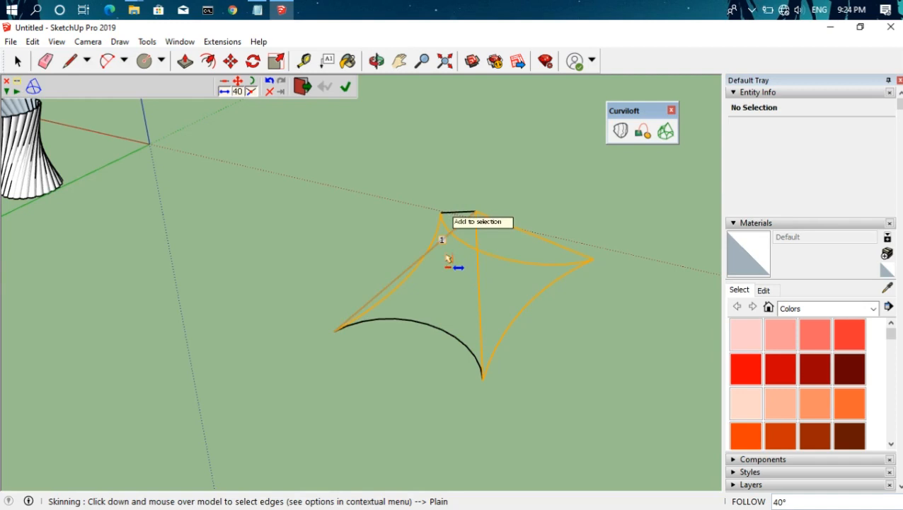
pyautogui.click(447, 340)
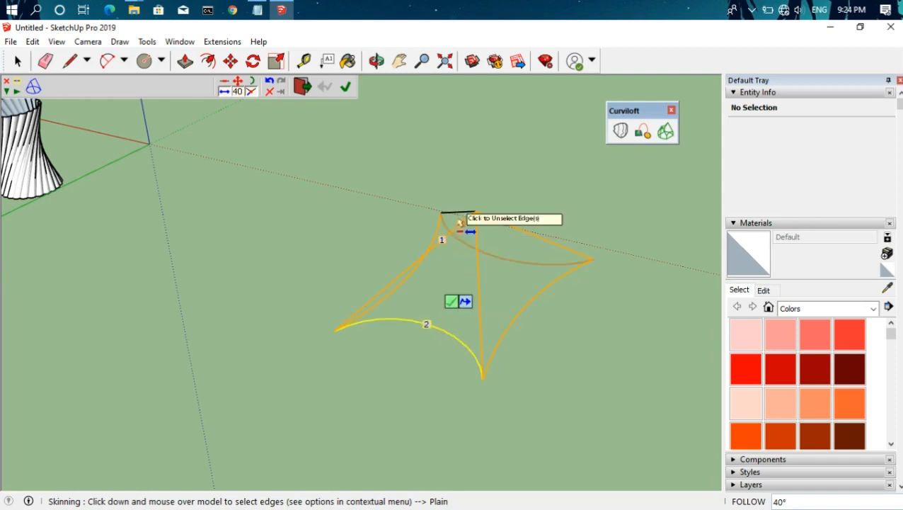
pyautogui.click(459, 215)
pyautogui.click(462, 178)
# Try the triangulated geometry option, switch the tent skin to one-direction ribs without surfaces, and generate it
pyautogui.moveTo(578, 272); pyautogui.dragTo(547, 234, button='middle')
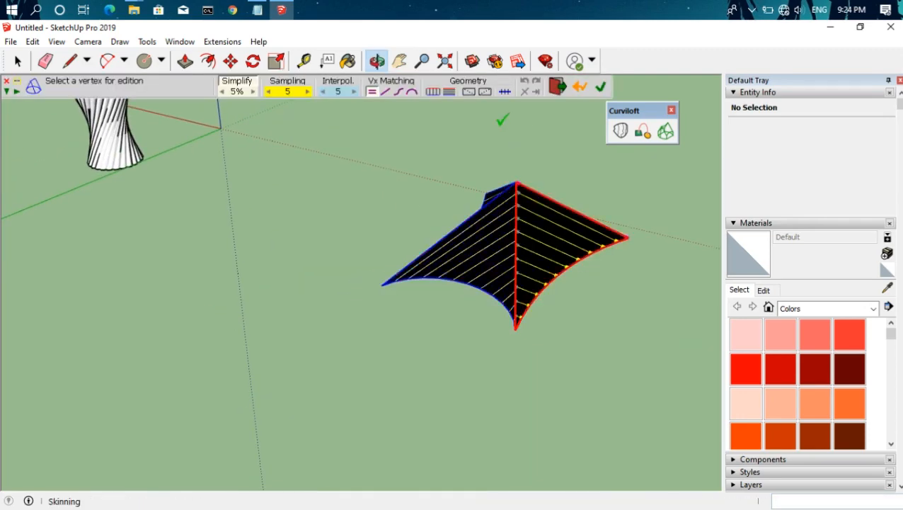
pyautogui.click(467, 92)
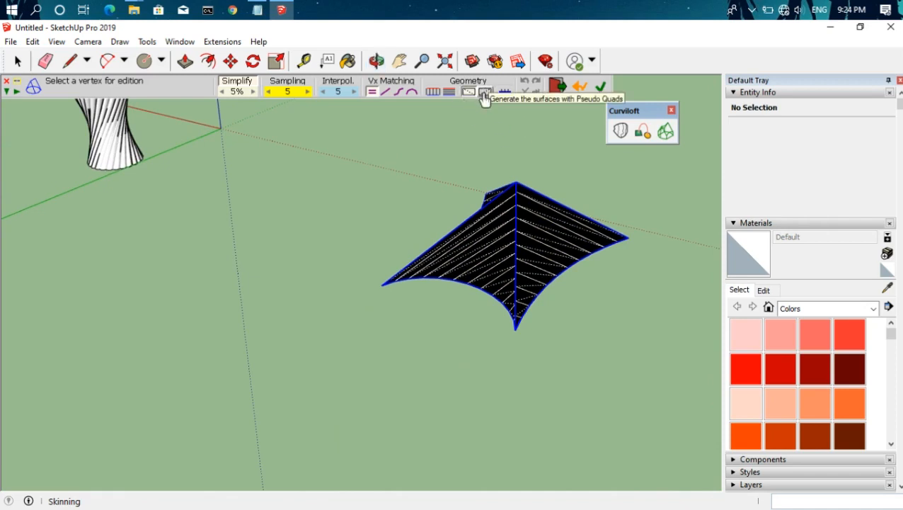
pyautogui.click(434, 92)
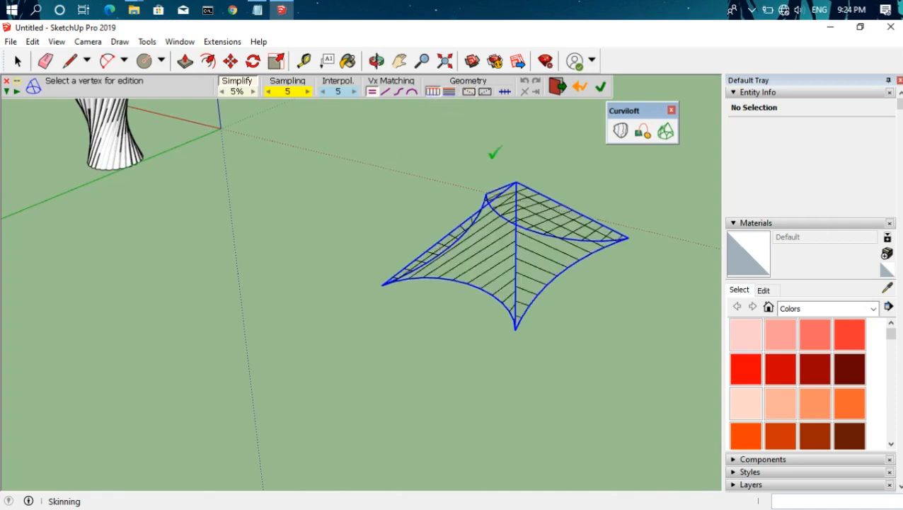
pyautogui.moveTo(552, 154); pyautogui.dragTo(428, 206, button='middle')
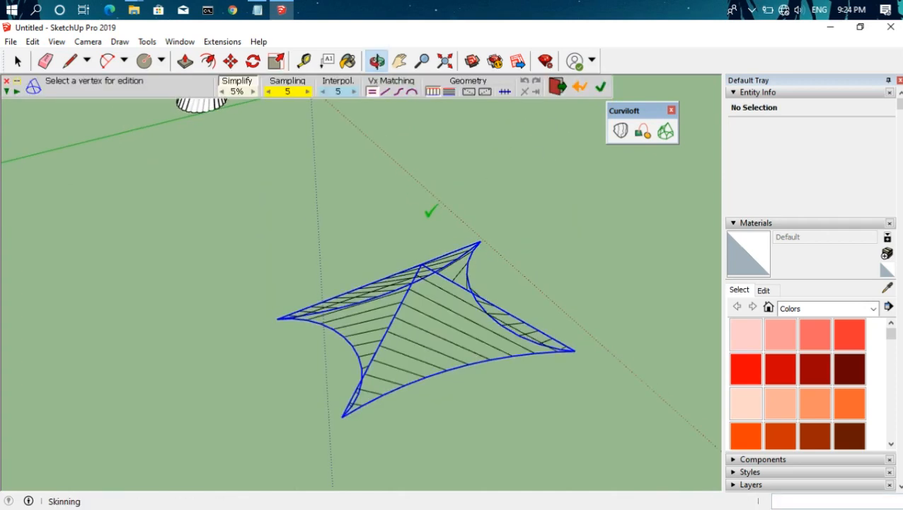
pyautogui.click(601, 86)
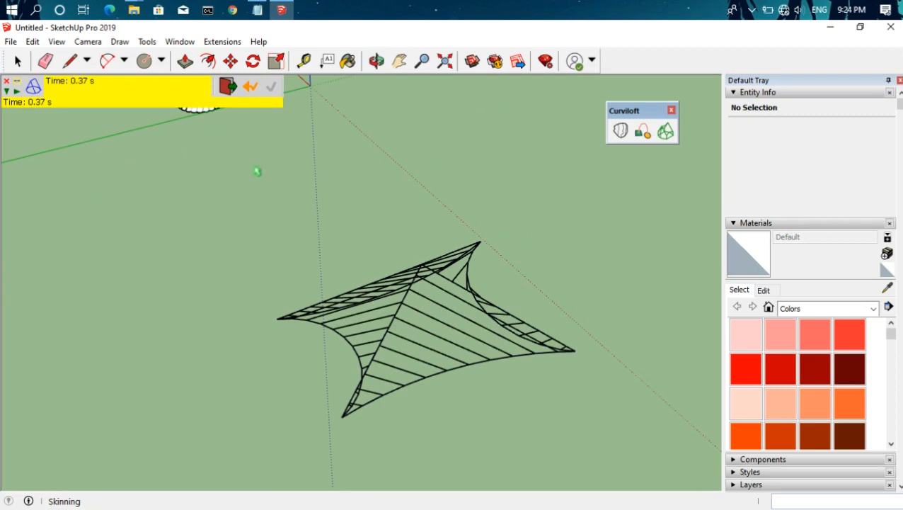
pyautogui.scroll(-1, 274, 207)
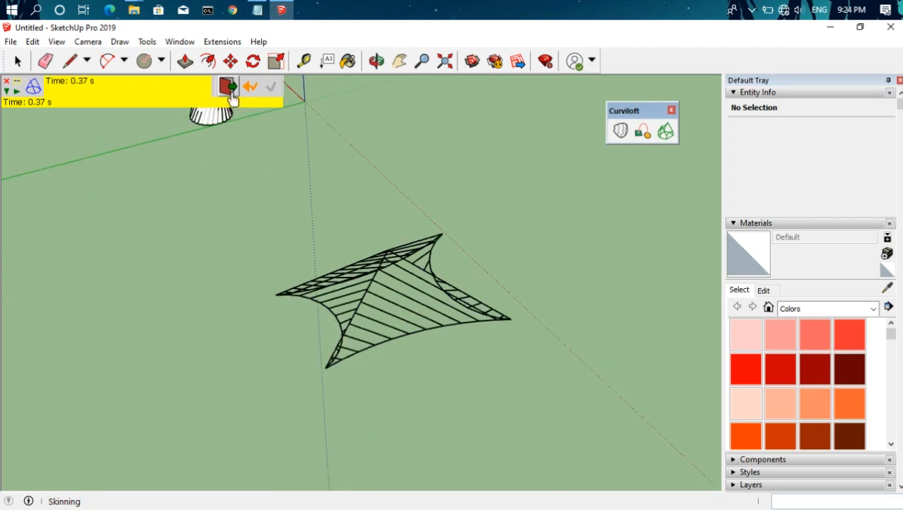
pyautogui.click(231, 95)
pyautogui.moveTo(290, 217); pyautogui.dragTo(248, 261, button='middle')
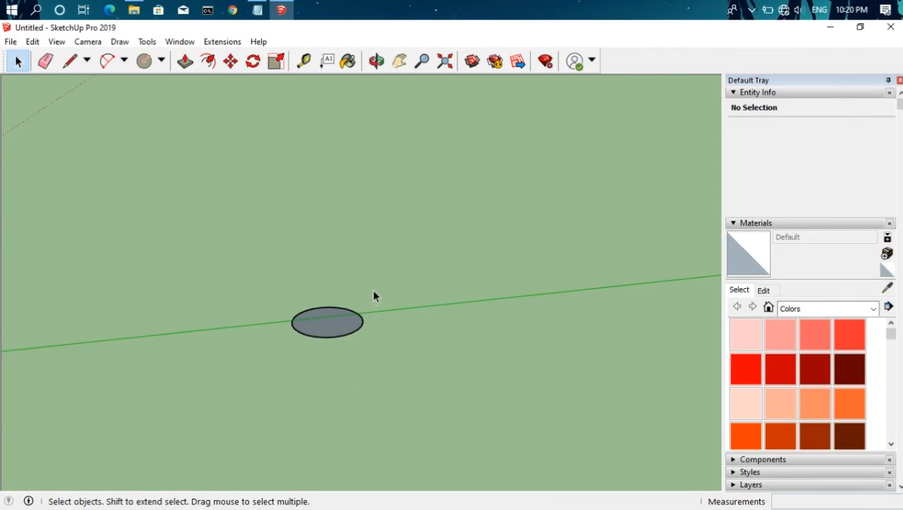
# Copy the elliptical disc component straight up along the blue axis by about 0.75 m
pyautogui.click(364, 326)
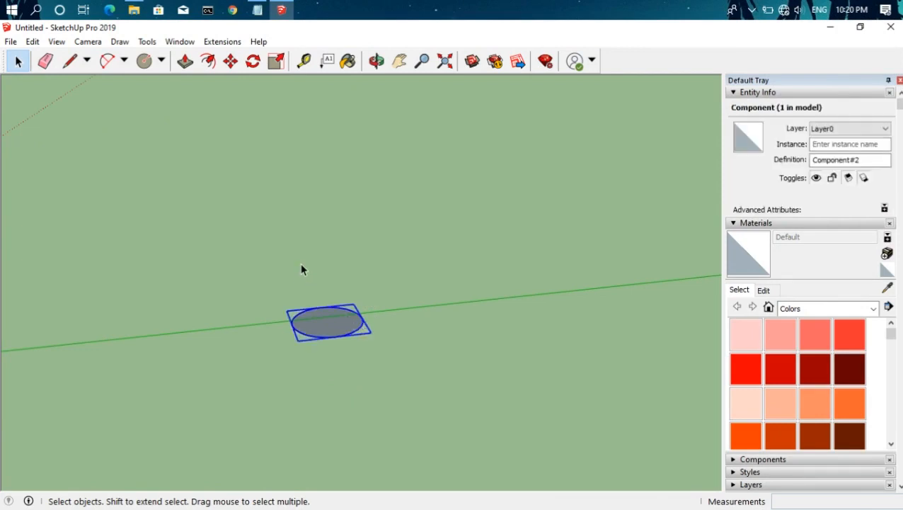
pyautogui.press('m')
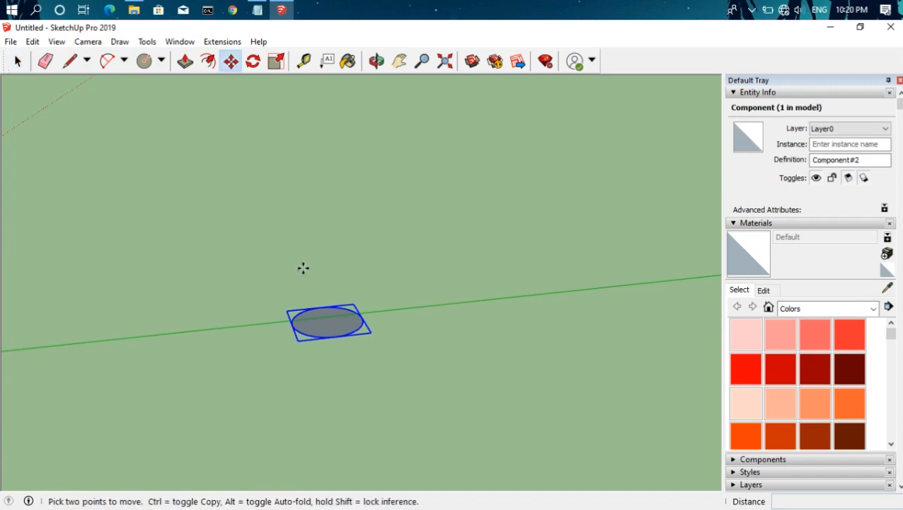
pyautogui.press('ctrl')
pyautogui.click(325, 320)
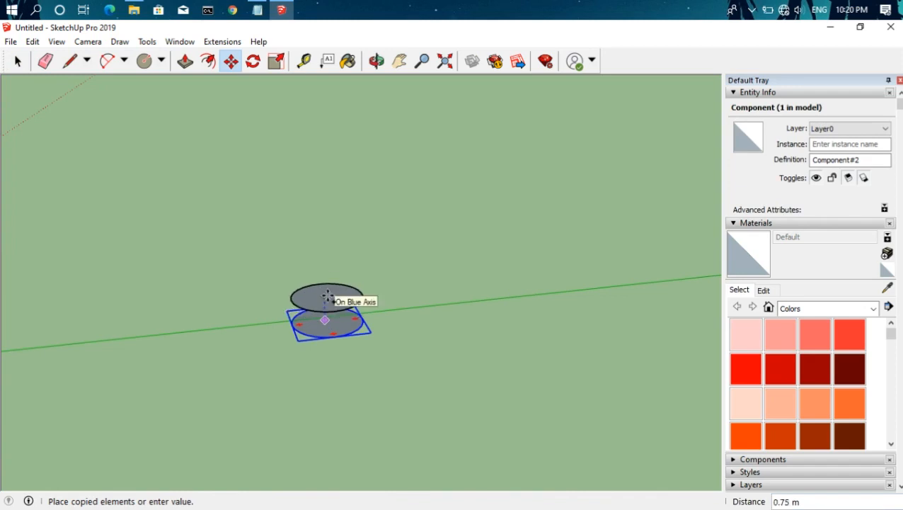
pyautogui.click(327, 297)
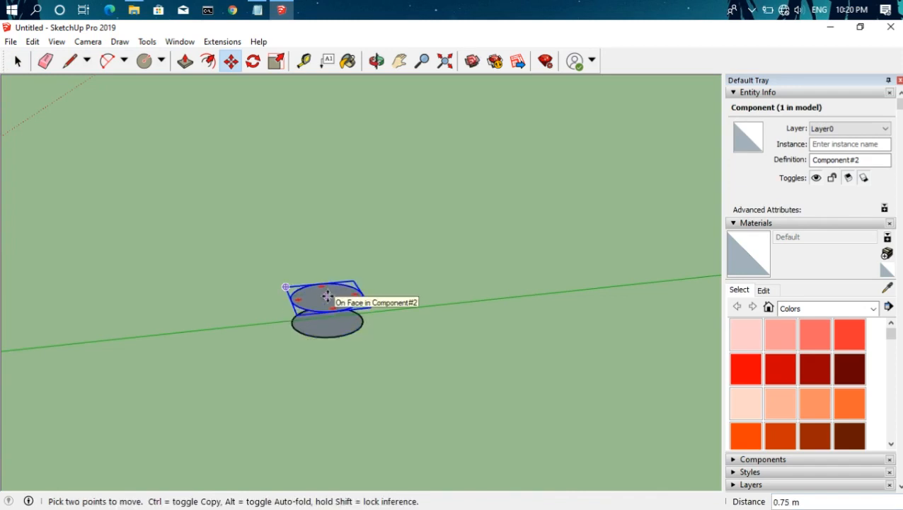
# Rotate the upper disc copy by 10° about its centre in the vertical plane, tilting it relative to the lower disc
pyautogui.click(253, 61)
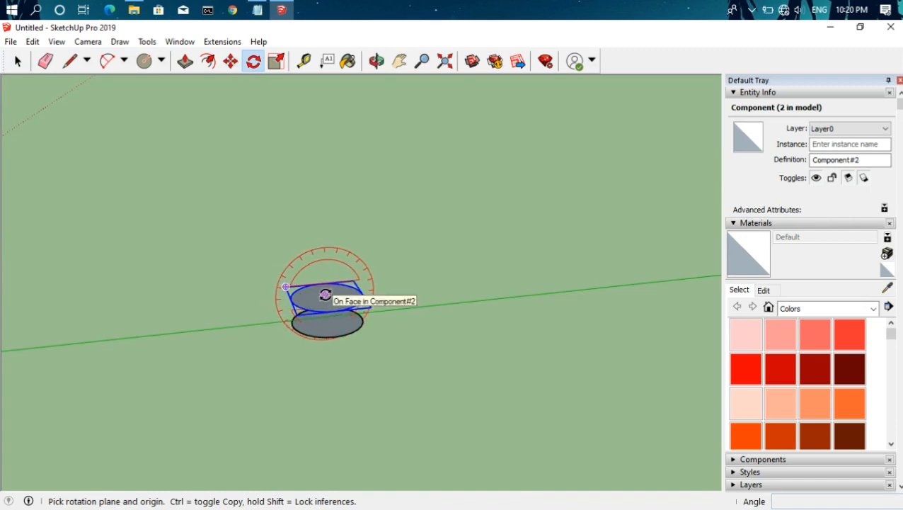
pyautogui.click(325, 295)
pyautogui.click(403, 286)
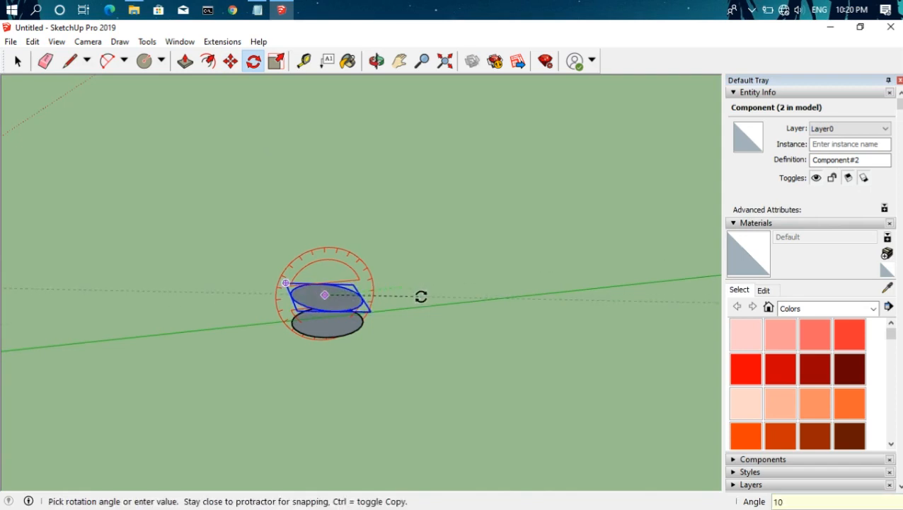
pyautogui.write('10')
pyautogui.press('Return')
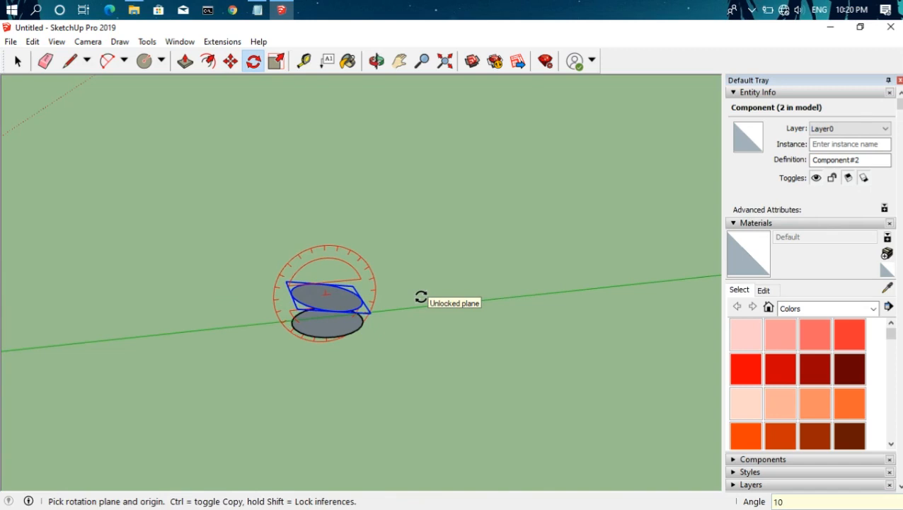
pyautogui.press('space')
pyautogui.click(425, 336)
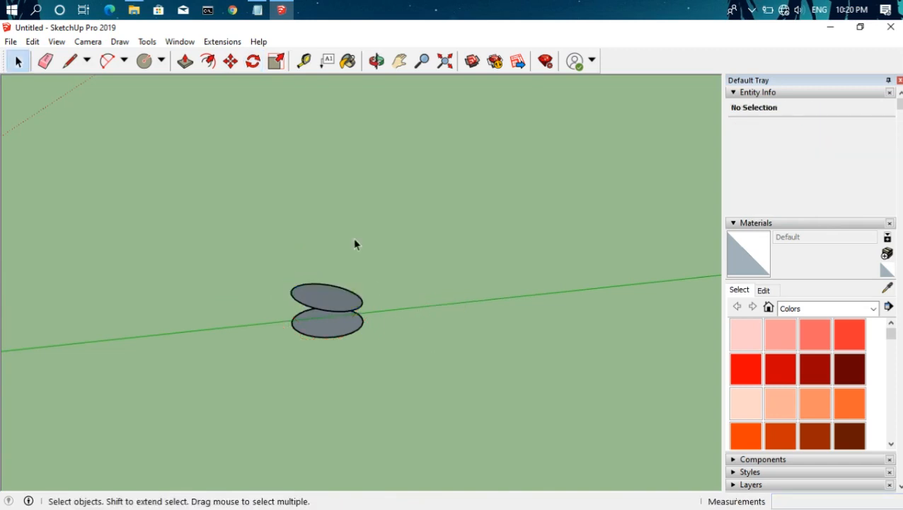
# Run Play it again from the lower disc to the tilted disc, repeating the move and rotation into a curved chain of discs
pyautogui.click(339, 336)
pyautogui.rightClick(326, 337)
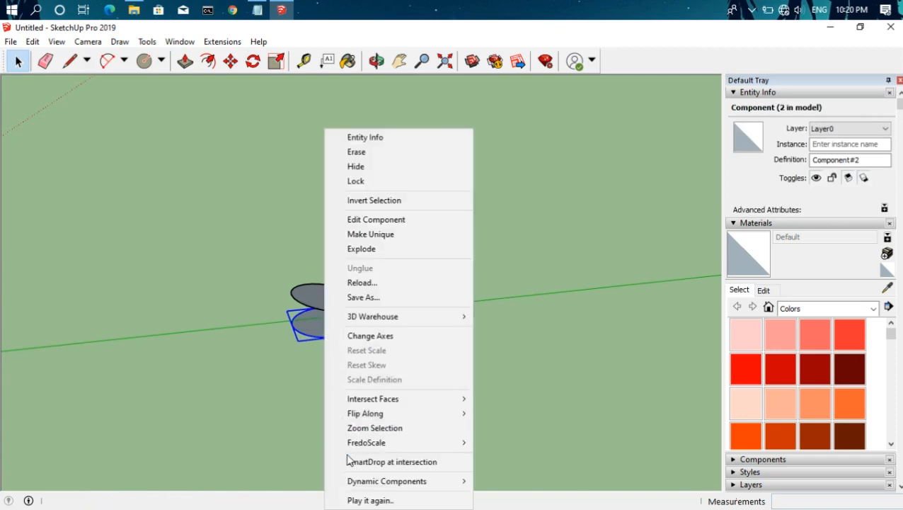
pyautogui.click(355, 500)
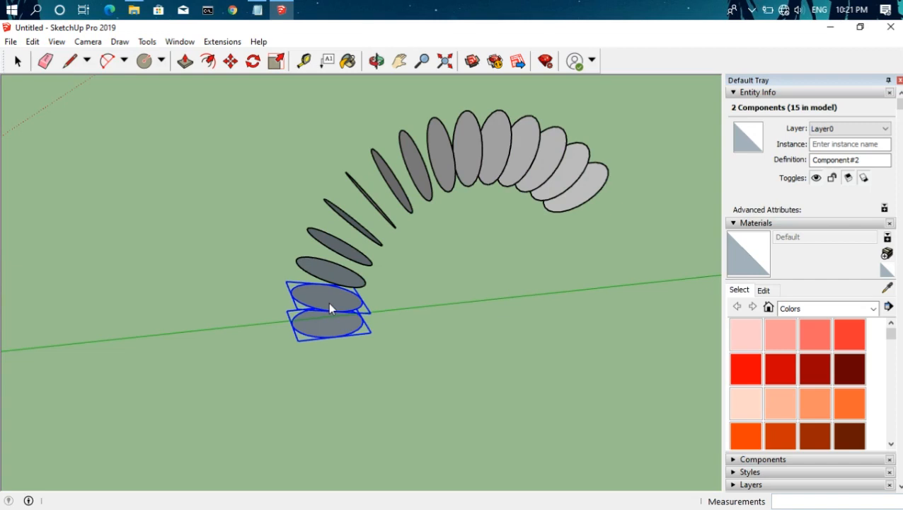
pyautogui.keyDown('shift'); pyautogui.click(328, 302); pyautogui.keyUp('shift')
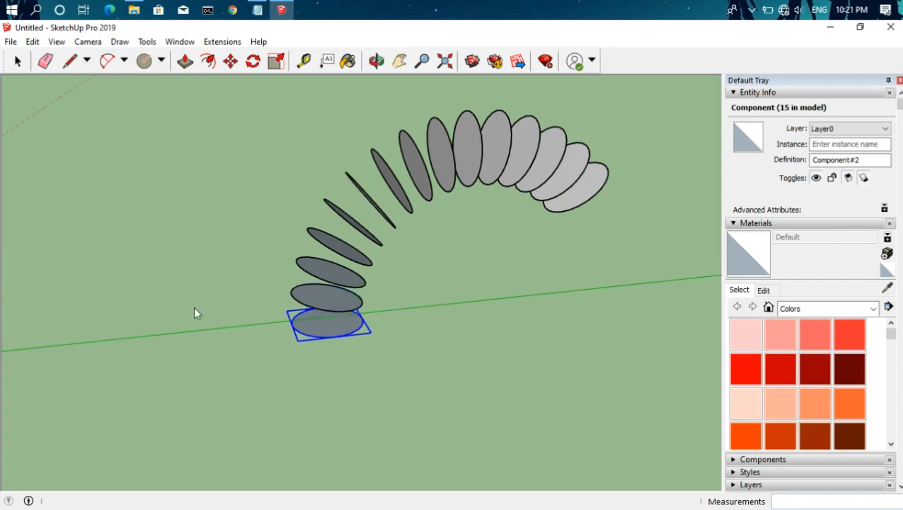
# Copy the rectangular frame component near the origin straight up by about 0.11 m, stacking it on the original
pyautogui.press('h')
pyautogui.moveTo(184, 306); pyautogui.dragTo(386, 307)
pyautogui.moveTo(235, 298); pyautogui.dragTo(410, 248)
pyautogui.moveTo(294, 261); pyautogui.dragTo(298, 281)
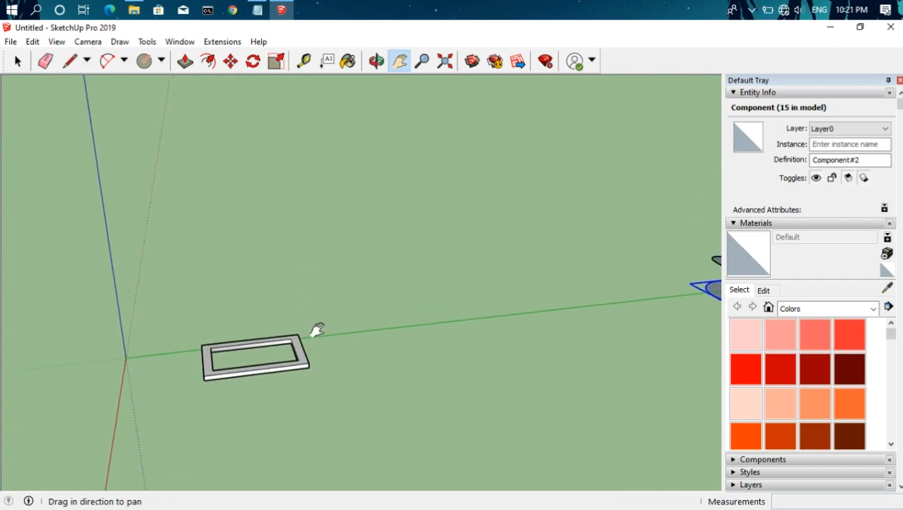
pyautogui.moveTo(316, 329); pyautogui.dragTo(318, 318)
pyautogui.press('space')
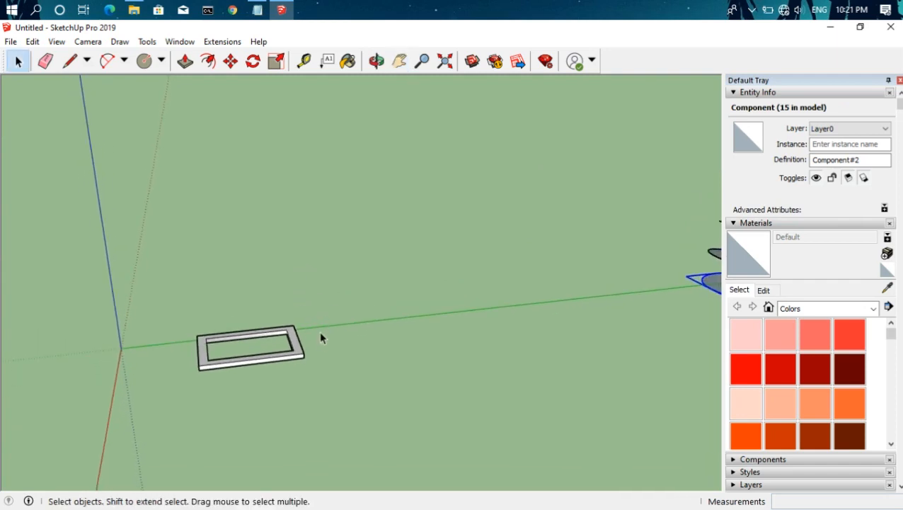
pyautogui.scroll(3, 294, 357)
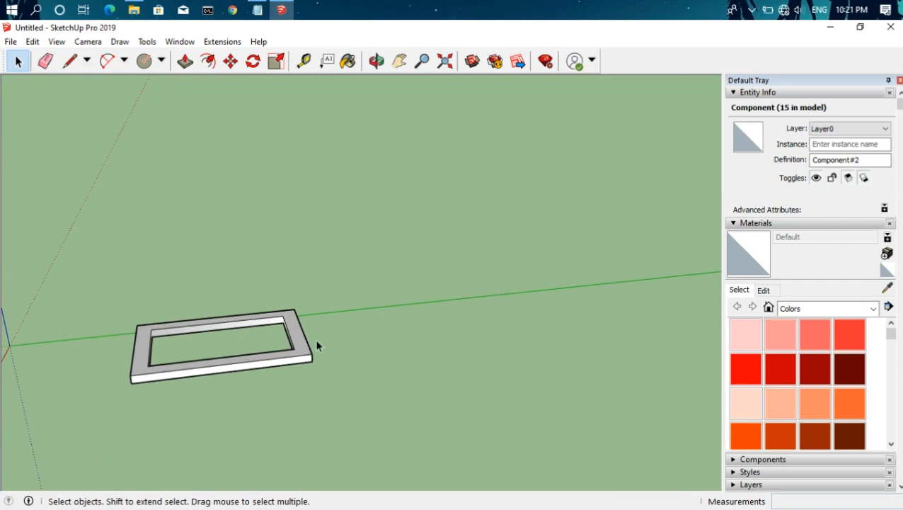
pyautogui.scroll(-3, 317, 343)
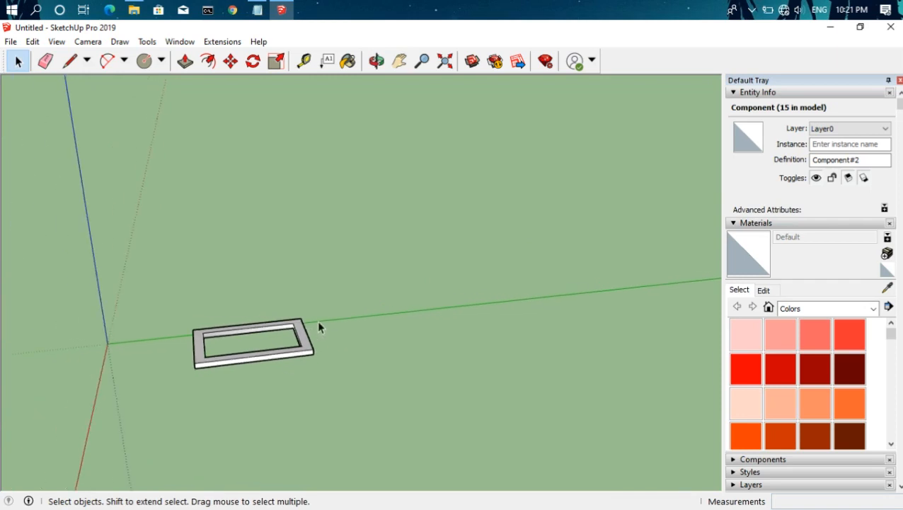
pyautogui.moveTo(316, 303)
pyautogui.mouseDown(button='middle')
pyautogui.moveTo(319, 284)
pyautogui.moveTo(317, 306)
pyautogui.mouseUp(button='middle')
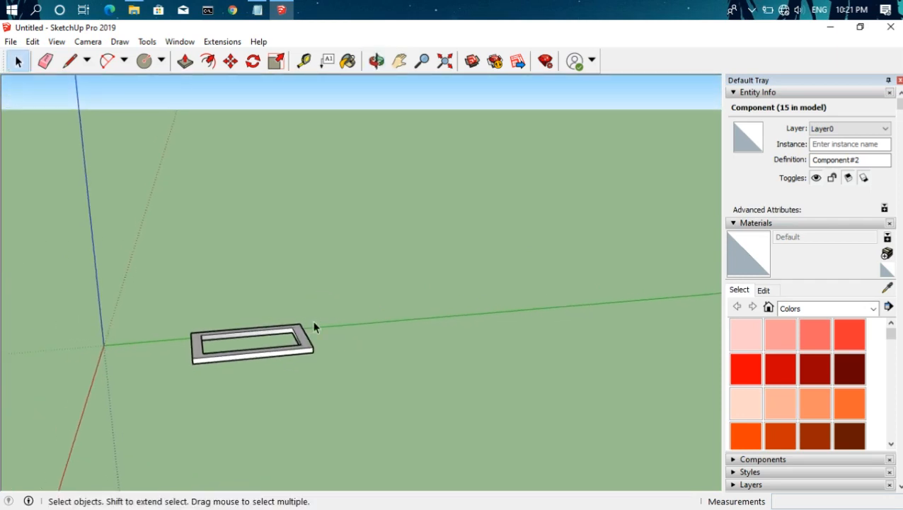
pyautogui.moveTo(201, 394); pyautogui.dragTo(200, 388)
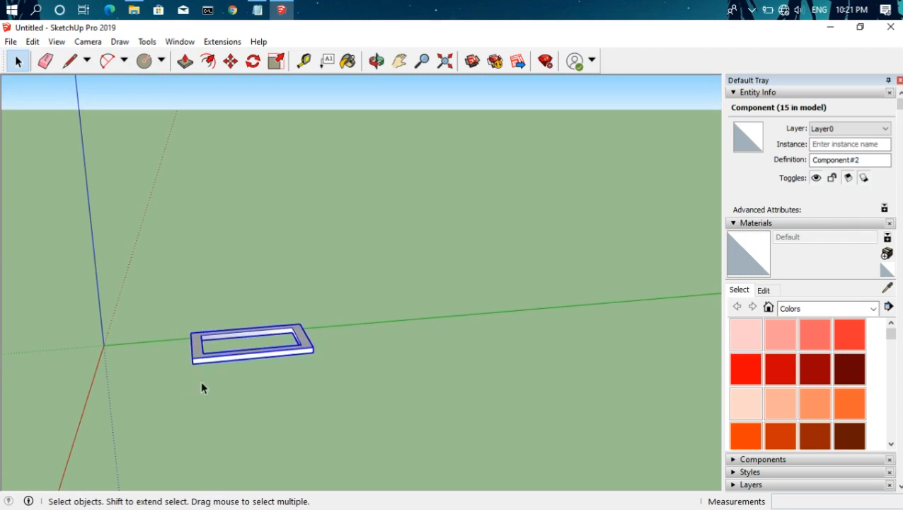
pyautogui.click(231, 61)
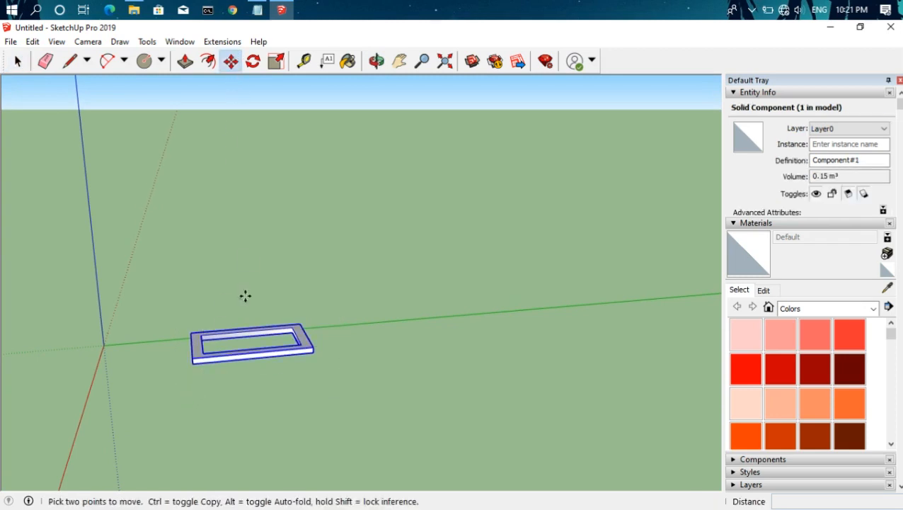
pyautogui.press('ctrl')
pyautogui.click(192, 365)
pyautogui.click(196, 352)
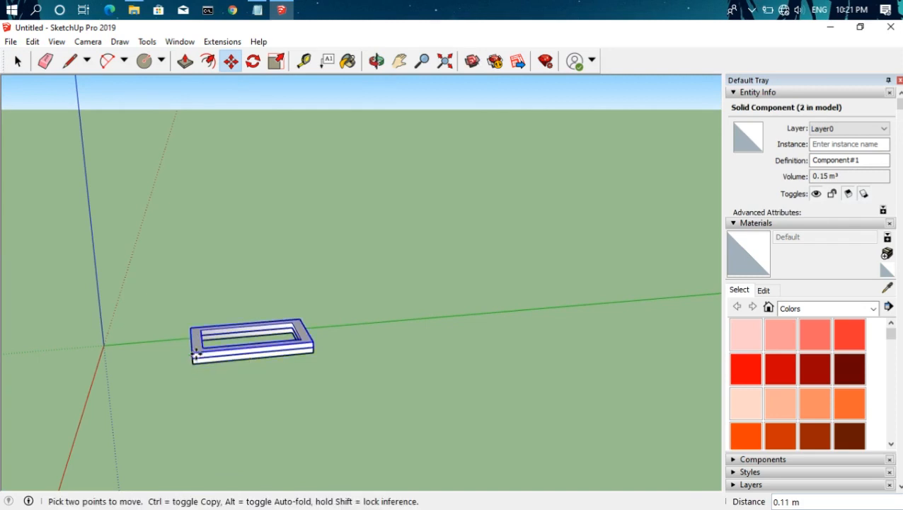
pyautogui.press('space')
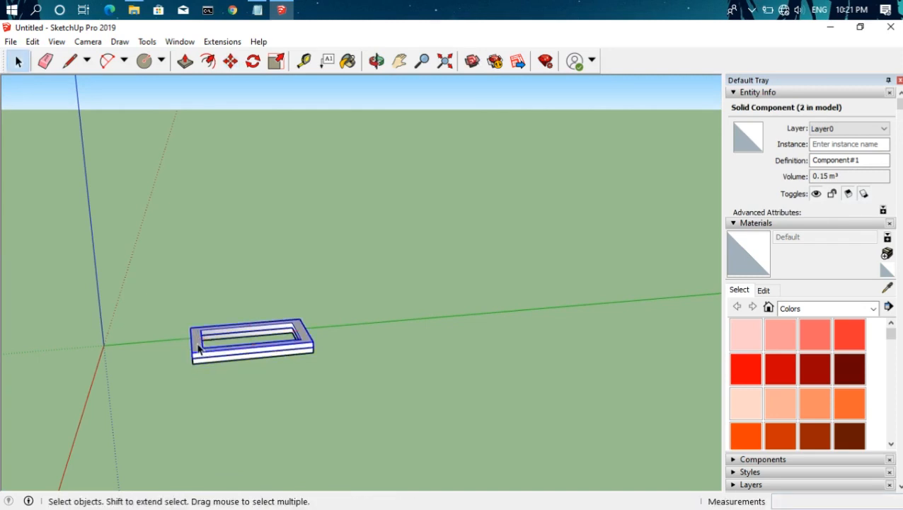
# Rotate the upper rectangular frame by 10° about the vertical axis through its centre
pyautogui.moveTo(290, 335); pyautogui.dragTo(262, 387, button='middle')
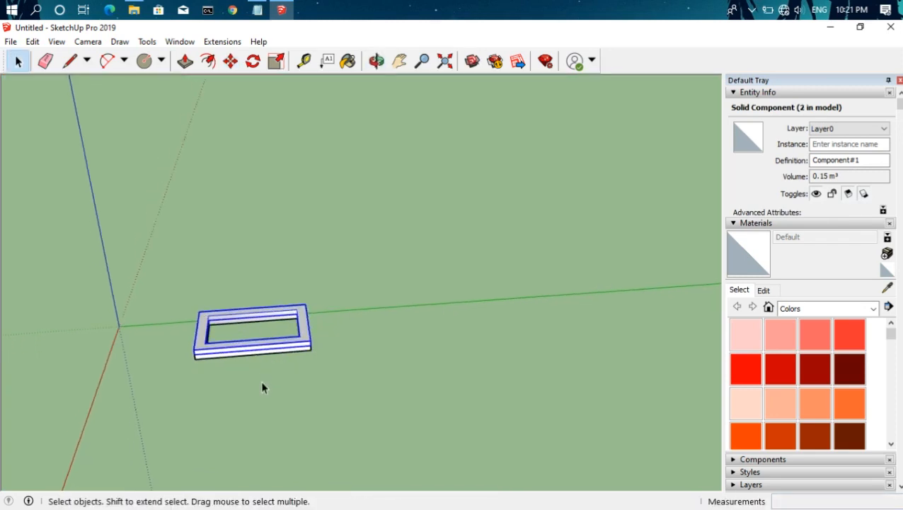
pyautogui.click(253, 62)
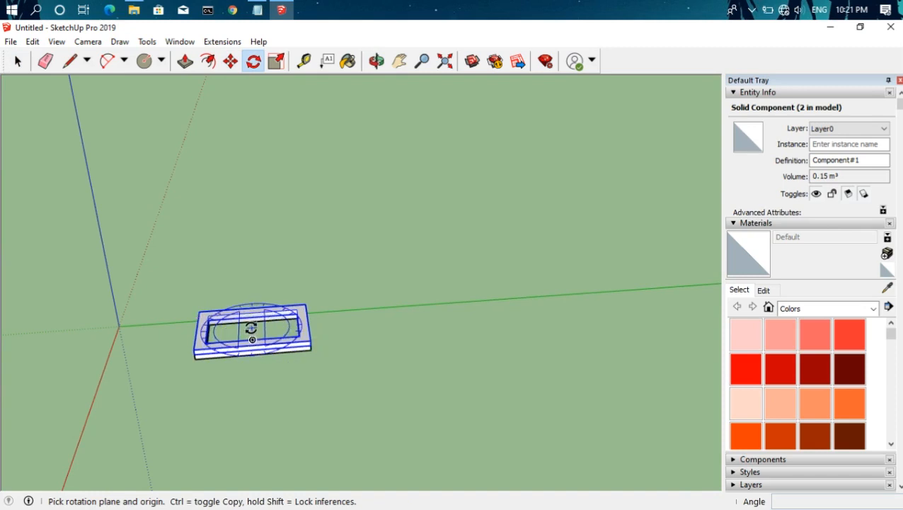
pyautogui.moveTo(251, 328); pyautogui.dragTo(330, 323)
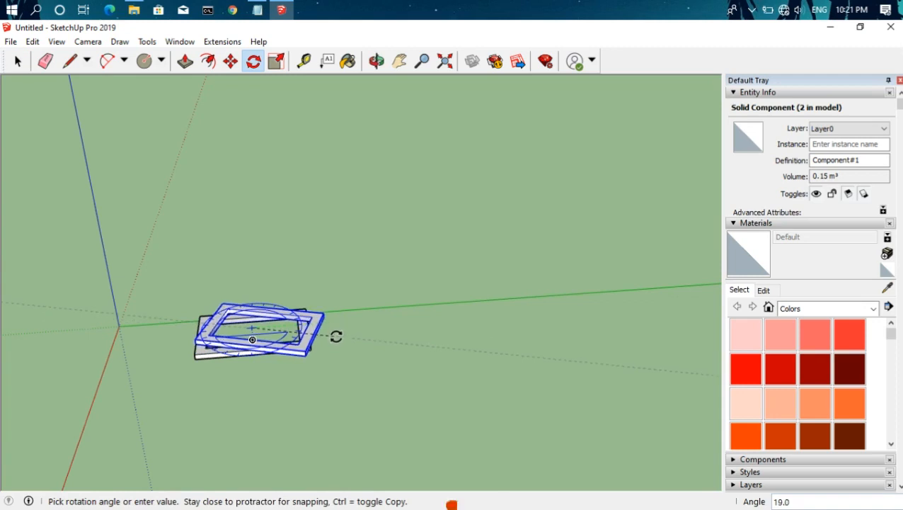
pyautogui.write('10')
pyautogui.press('Return')
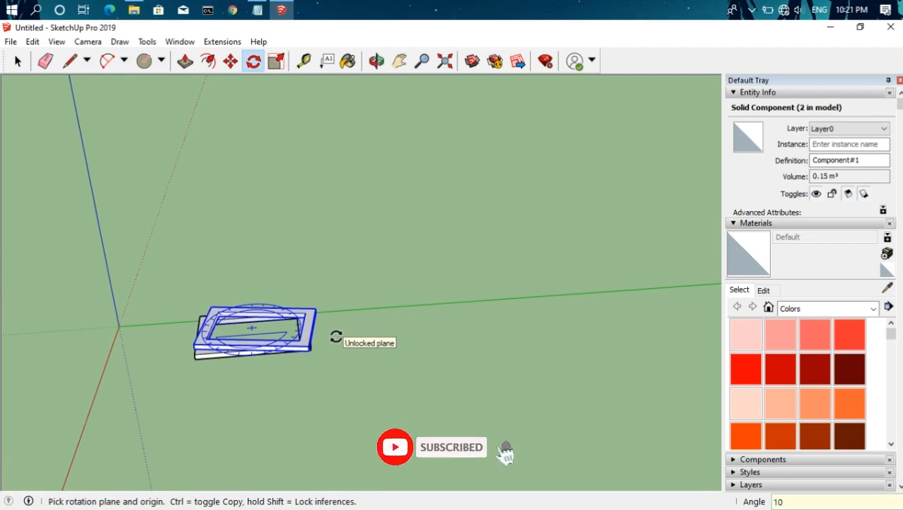
pyautogui.press('space')
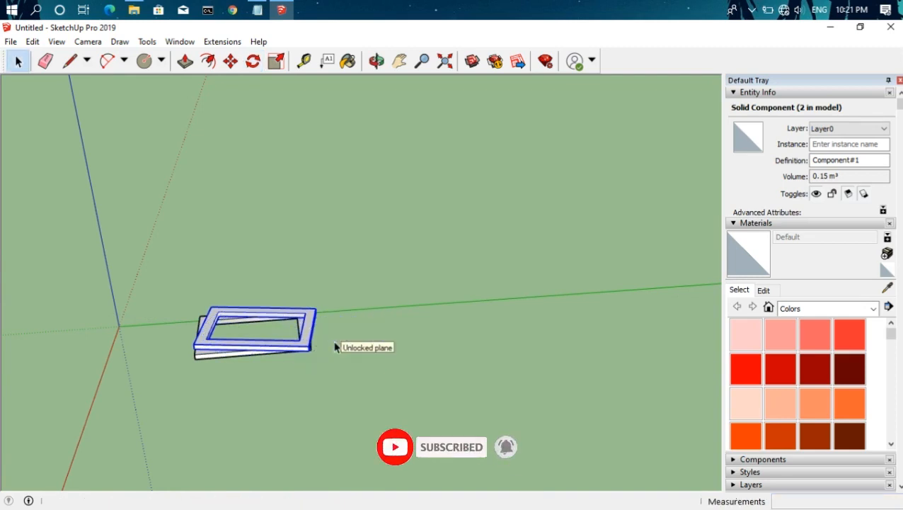
# Run Play it again from the lower frame to the rotated frame, repeating it until the stacked copies form a tall twisted tower
pyautogui.click(205, 358)
pyautogui.rightClick(205, 359)
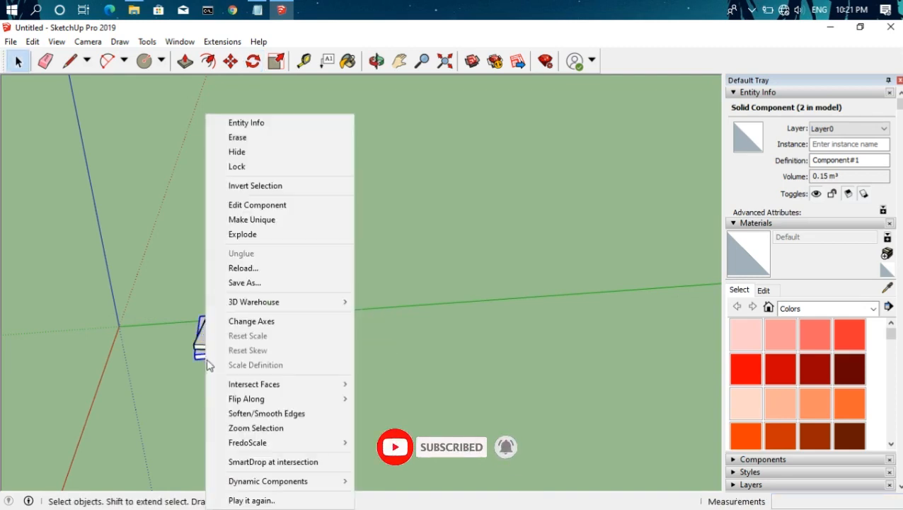
pyautogui.click(248, 496)
pyautogui.click(207, 346)
pyautogui.click(207, 346)
pyautogui.click(206, 346)
pyautogui.click(207, 351)
pyautogui.click(207, 351)
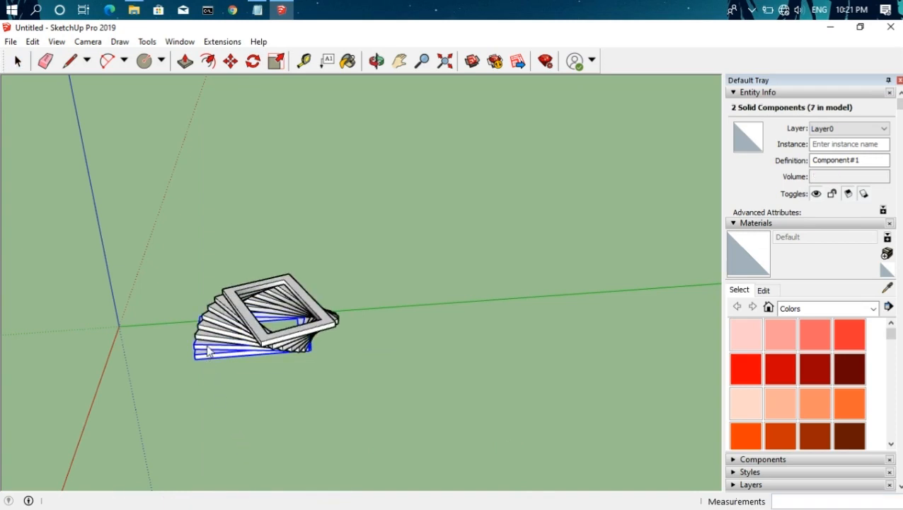
pyautogui.click(207, 351)
pyautogui.click(207, 351)
pyautogui.click(207, 351)
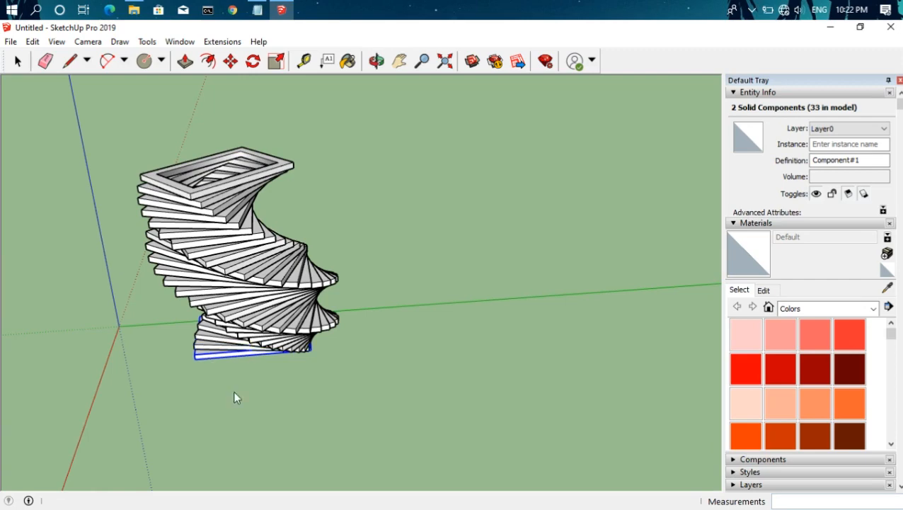
pyautogui.moveTo(254, 416); pyautogui.dragTo(504, 329, button='middle')
pyautogui.scroll(-5, 329, 324)
pyautogui.scroll(1, 281, 314)
pyautogui.keyDown('shift'); pyautogui.click(281, 313); pyautogui.keyUp('shift')
pyautogui.scroll(-2, 489, 324)
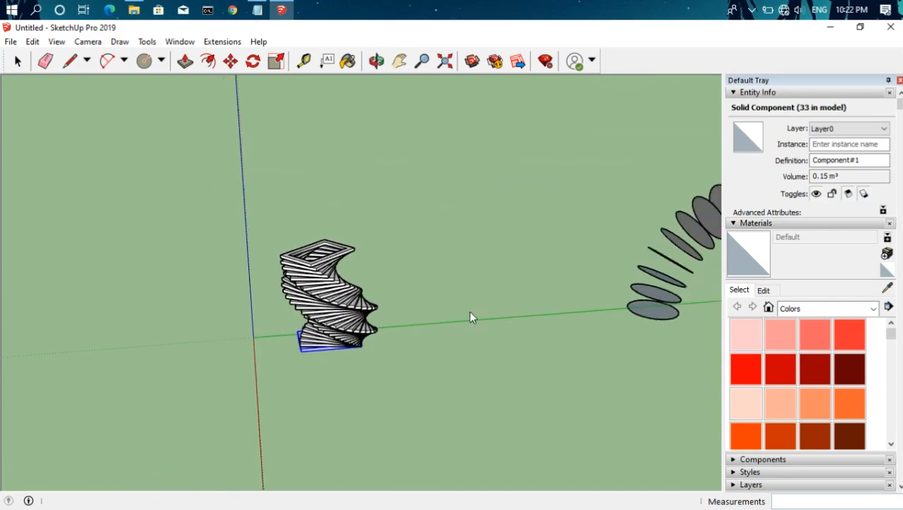